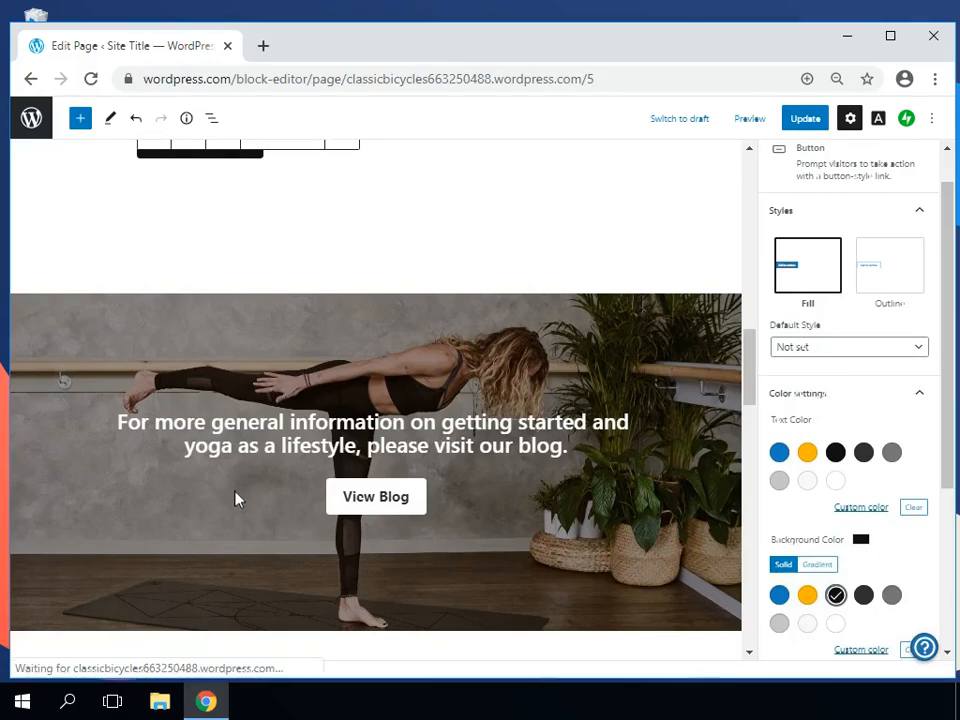
- Start replacing the yoga cover's background image and search the Pexels free photos for "Vintage road bike"
left_click(236, 498)
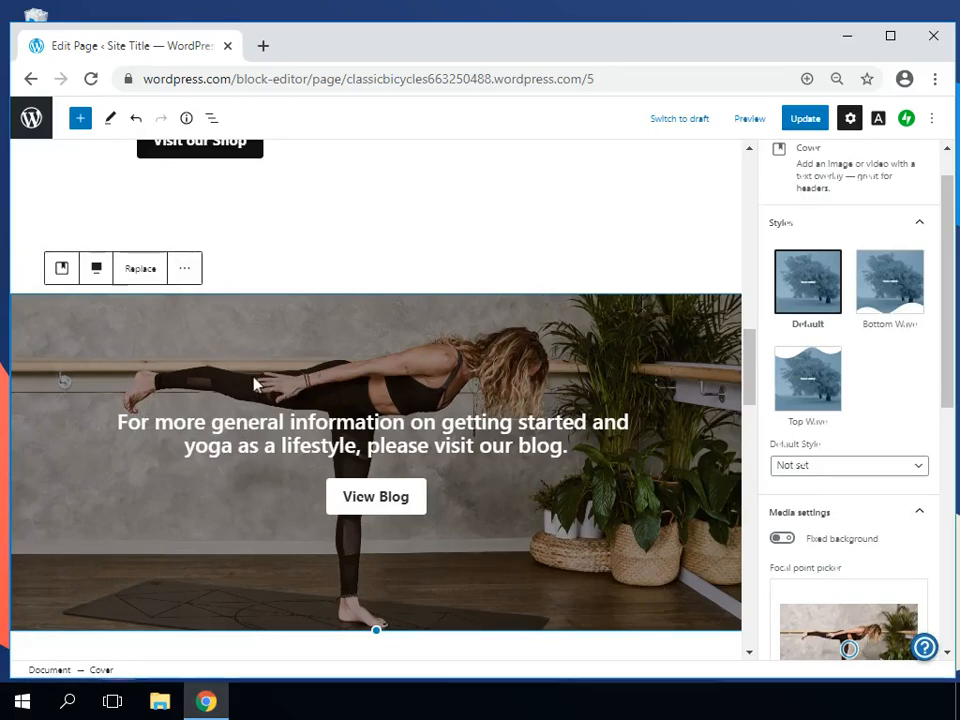
left_click(137, 270)
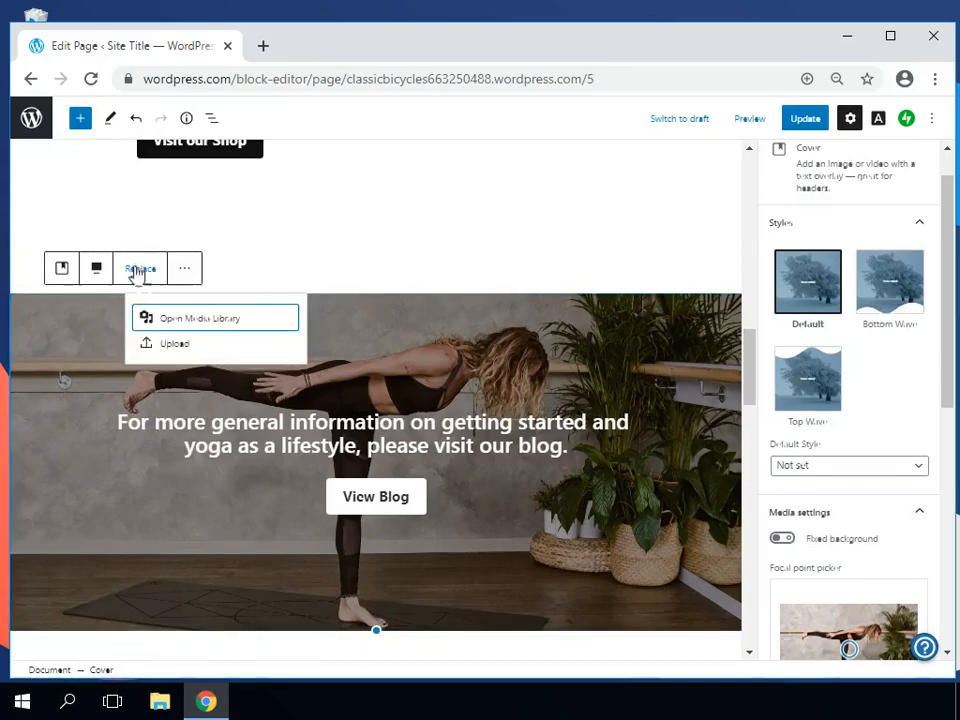
left_click(175, 321)
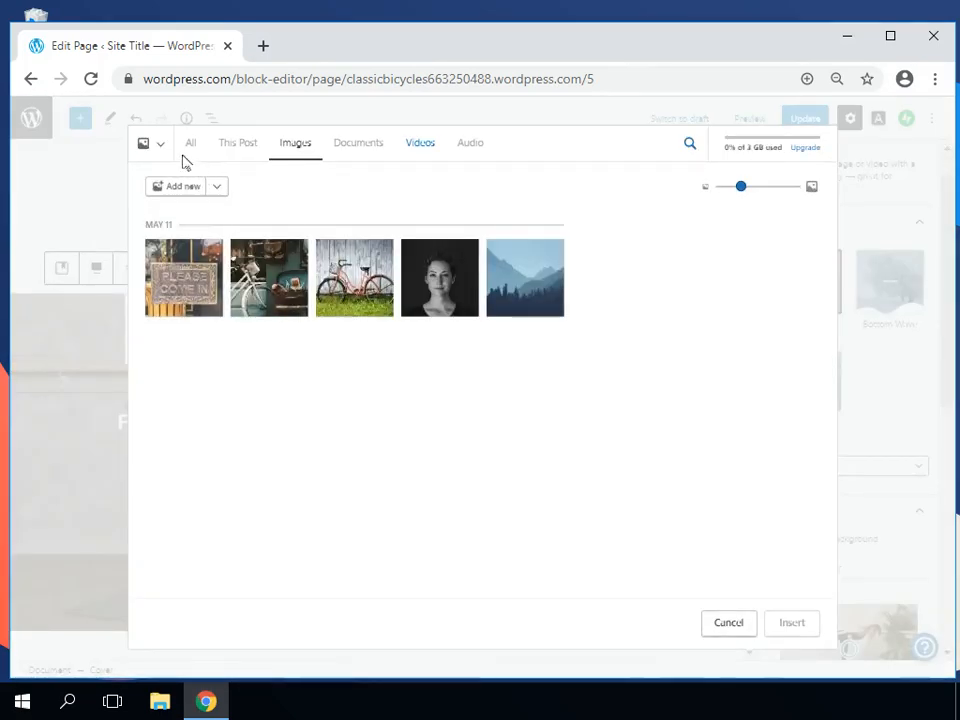
left_click(150, 147)
left_click(178, 237)
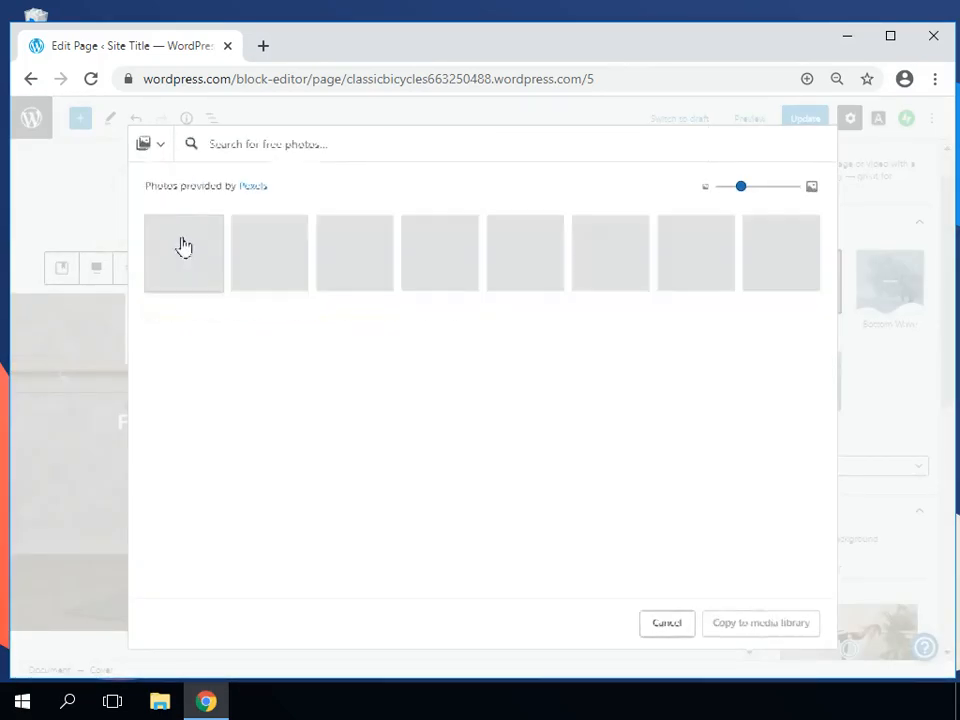
left_click(347, 145)
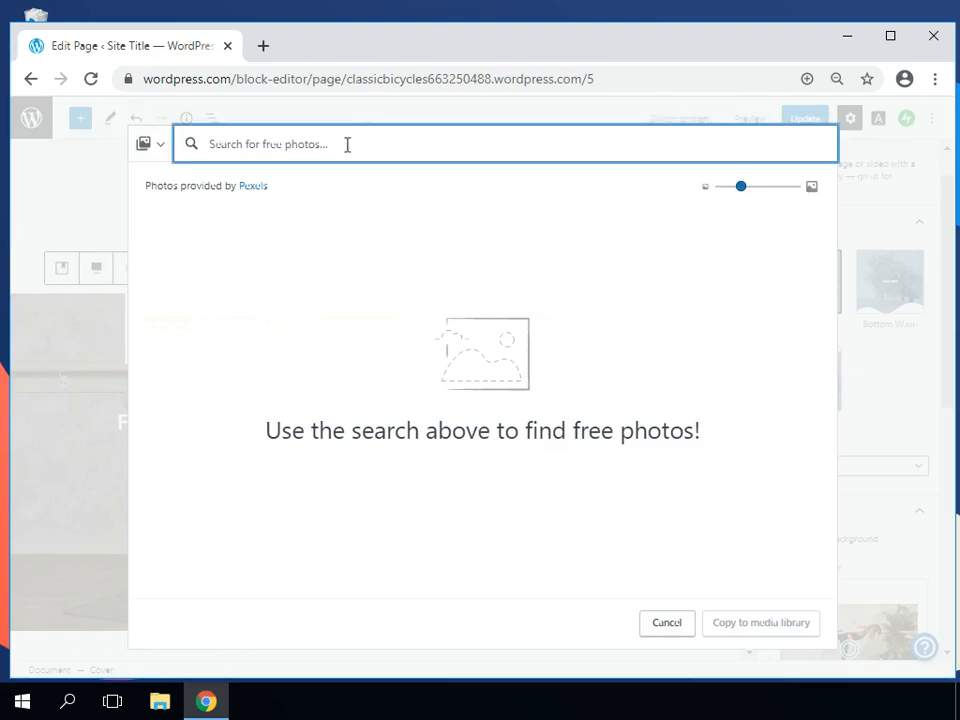
type("Vintag")
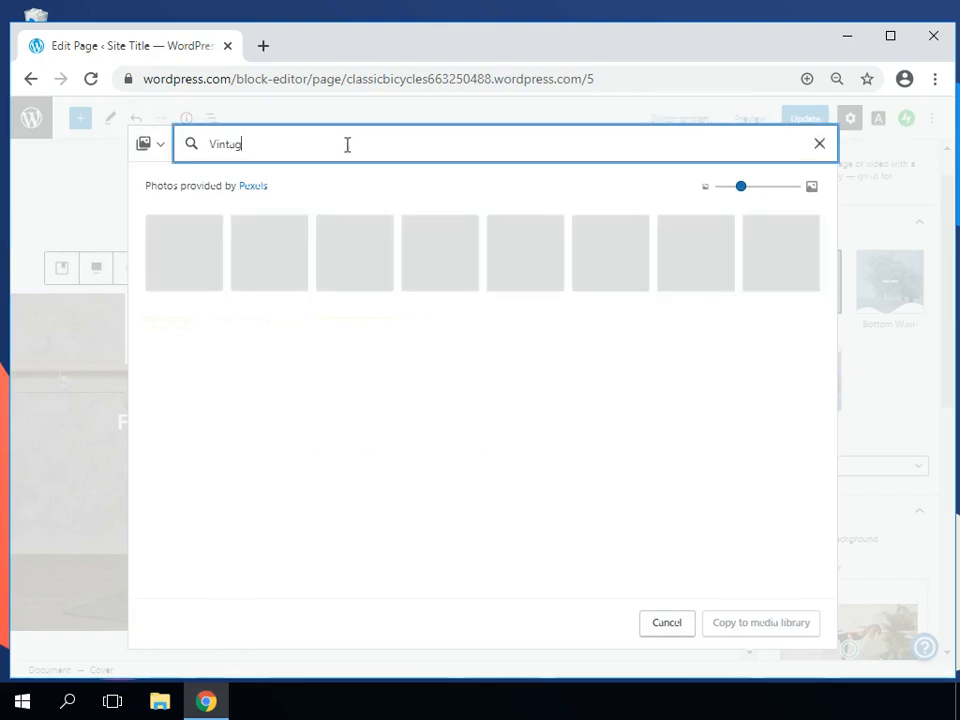
type("e rouad bike")
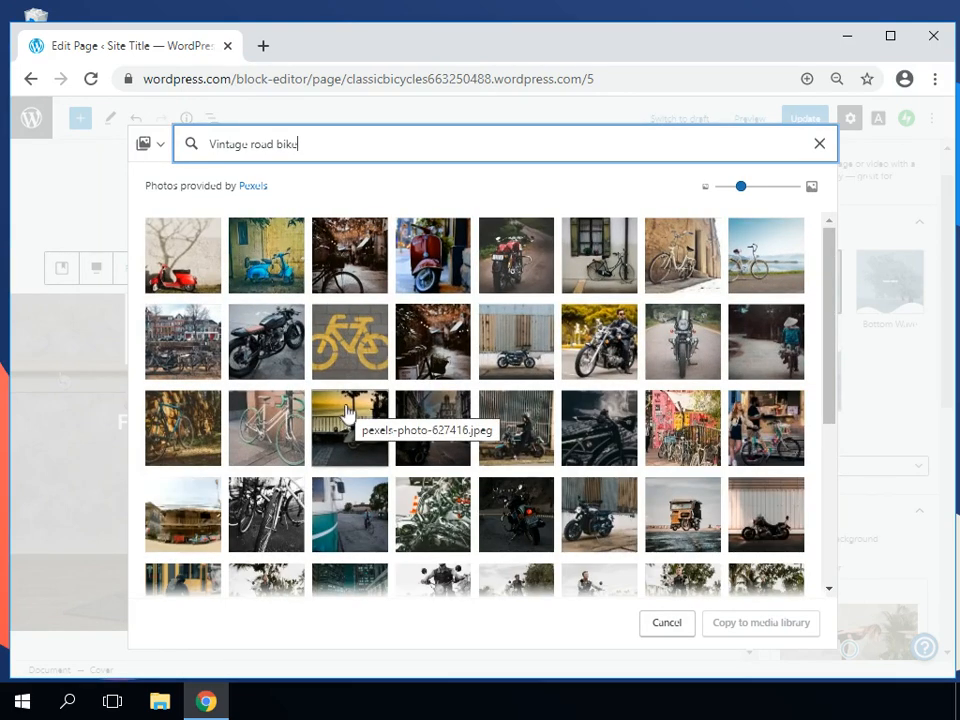
- Copy the photo of the white bicycle with green tyres to the media library and insert it as the cover's background
left_click(281, 427)
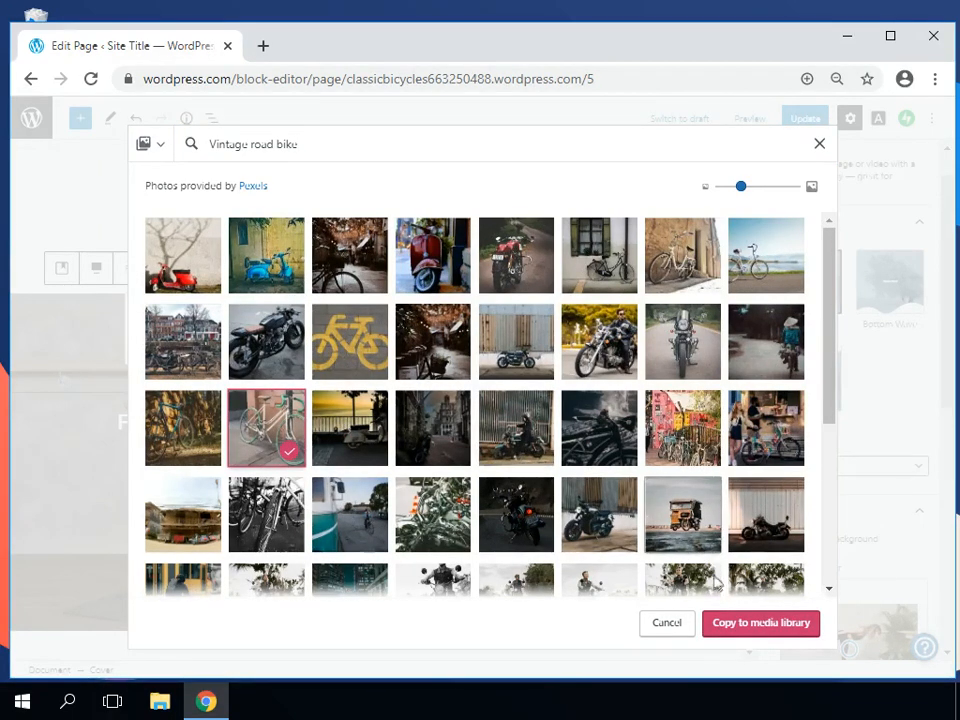
left_click(740, 622)
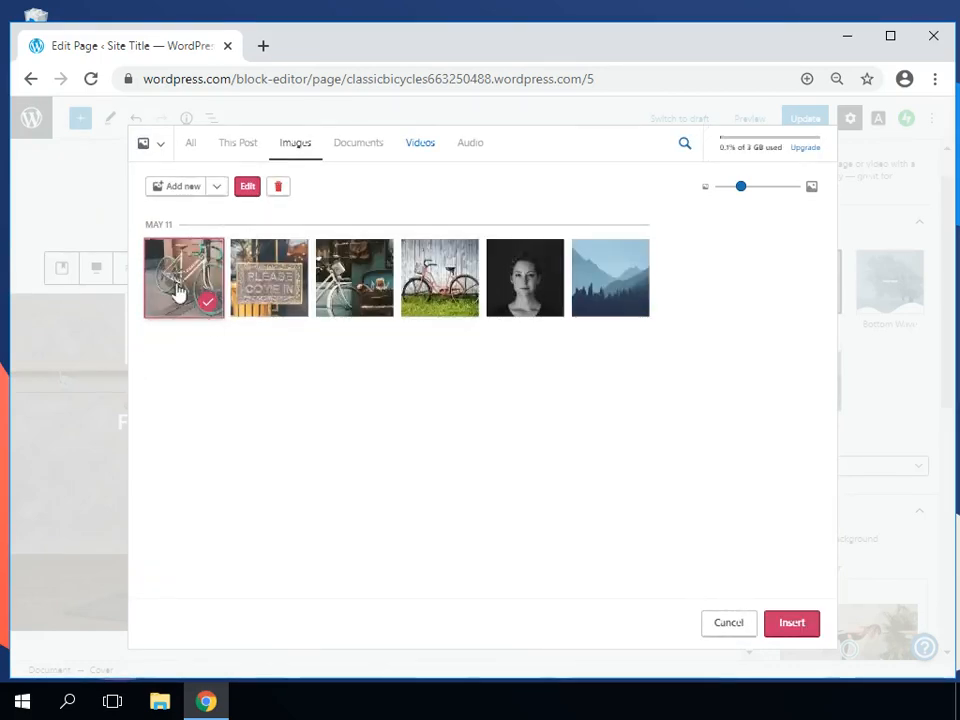
left_click(792, 624)
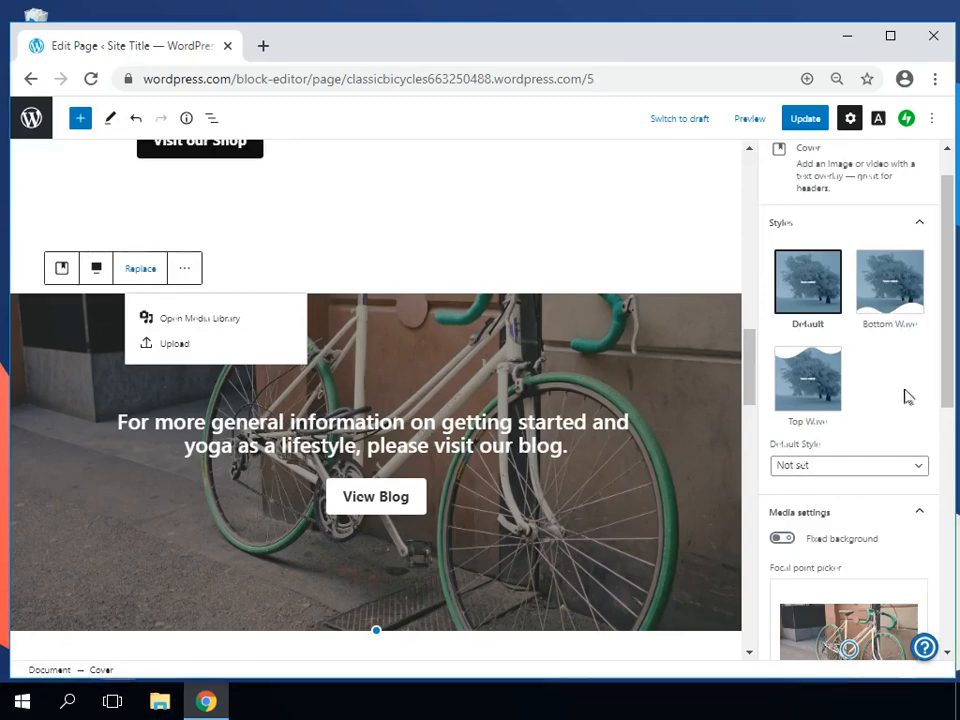
- Apply the Bottom Wave style to the cover and move its focal point to about 58% horizontal and 19% vertical
left_click(886, 296)
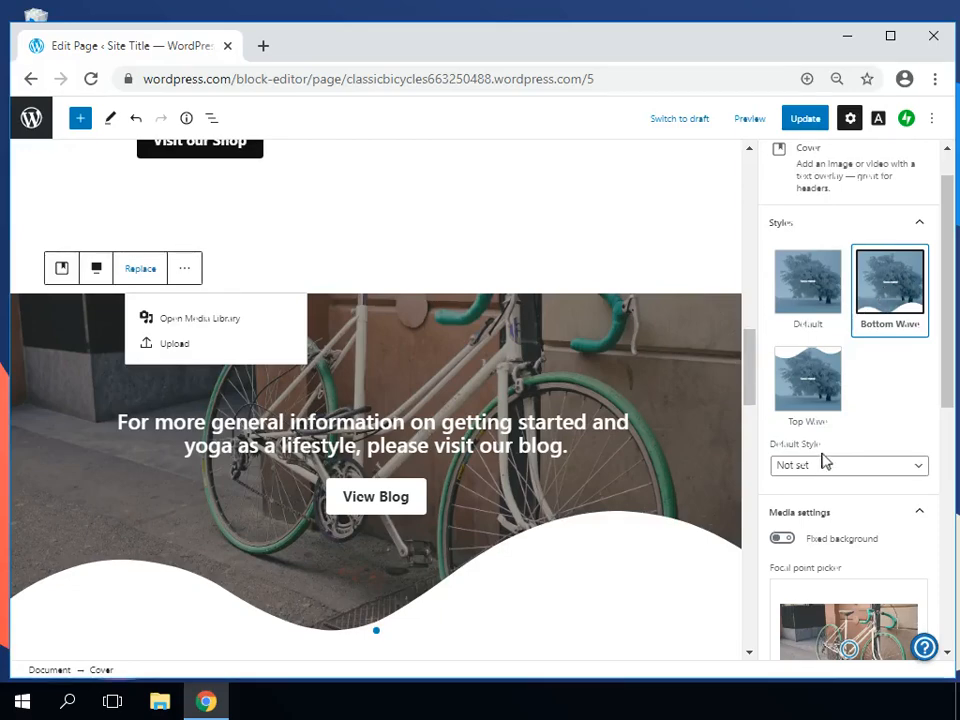
scroll(823, 460, "down", 3)
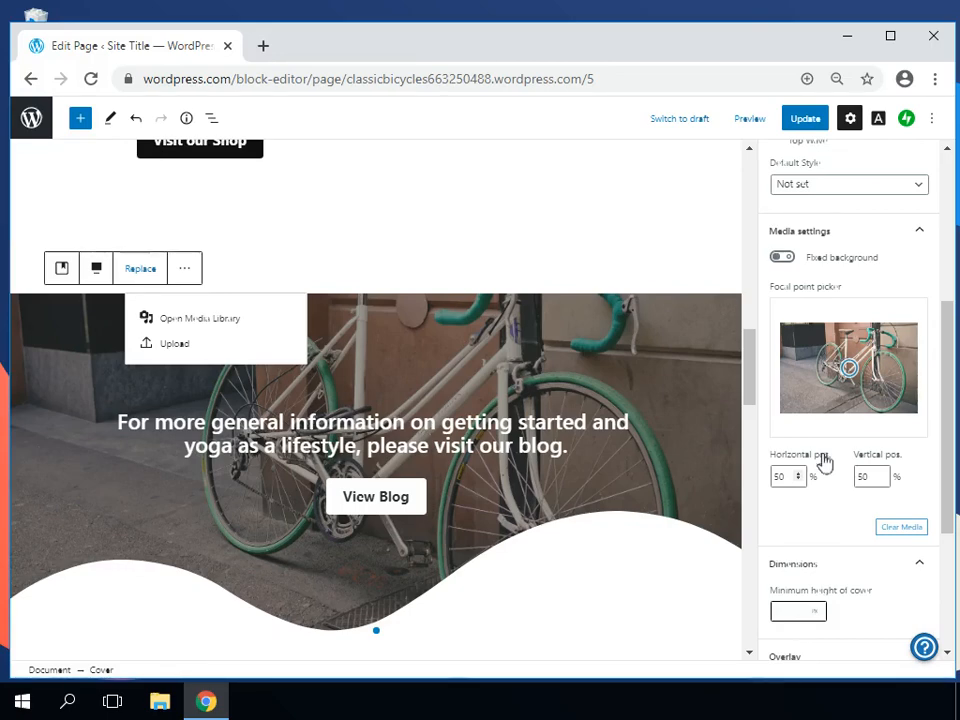
left_click_drag(847, 370, 847, 390)
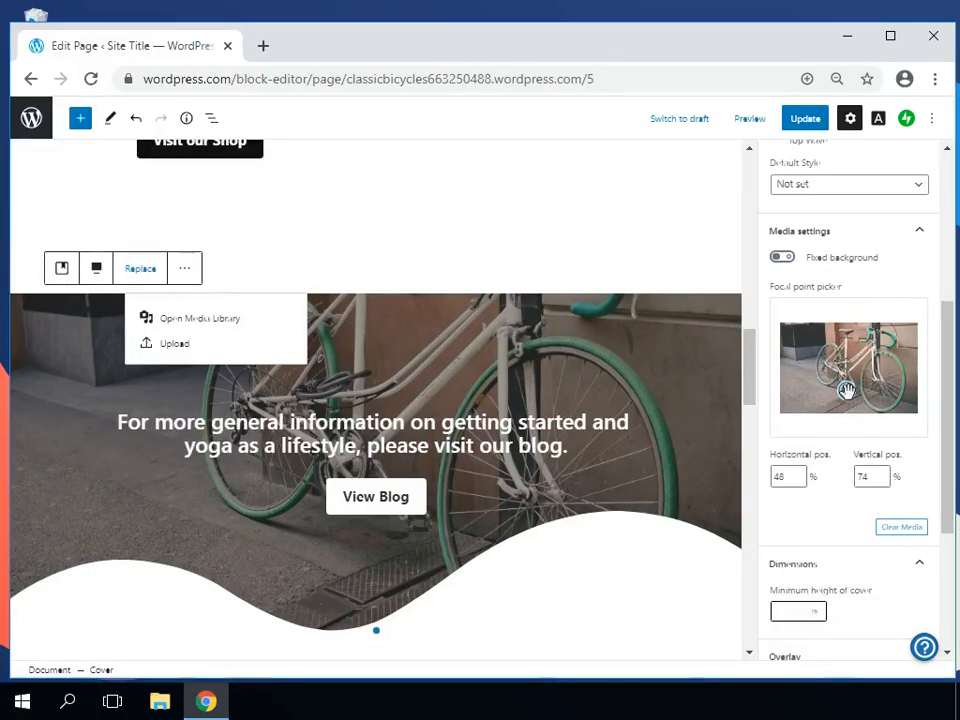
mouse_move(849, 390)
left_mouse_down()
mouse_move(857, 331)
mouse_move(860, 340)
left_mouse_up()
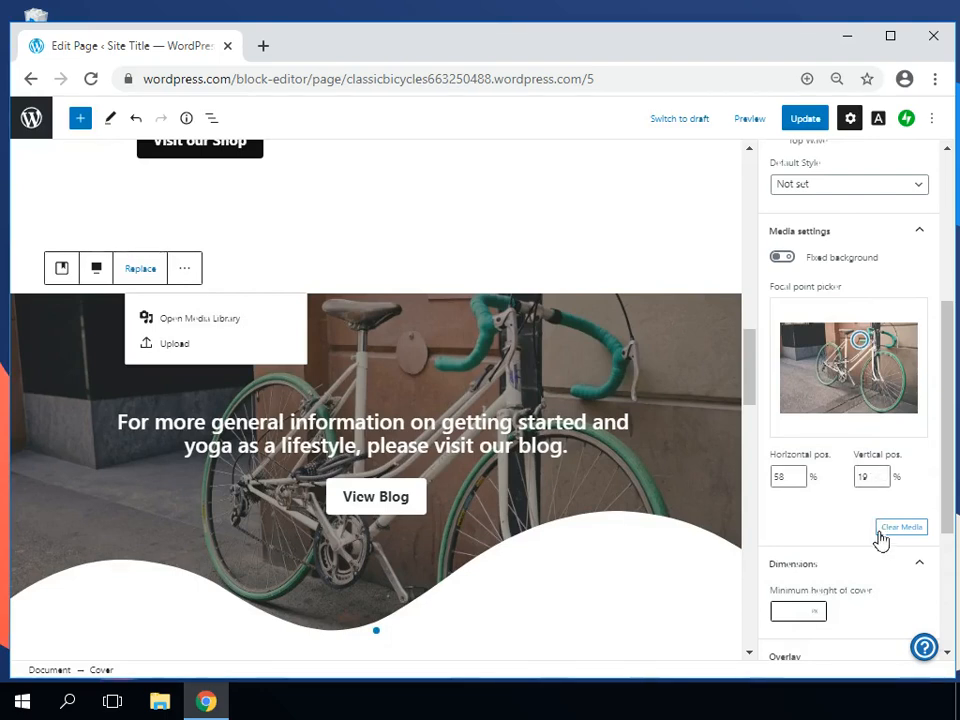
- Give the cover a solid black overlay and set the background opacity to 30
scroll(848, 548, "down", 2)
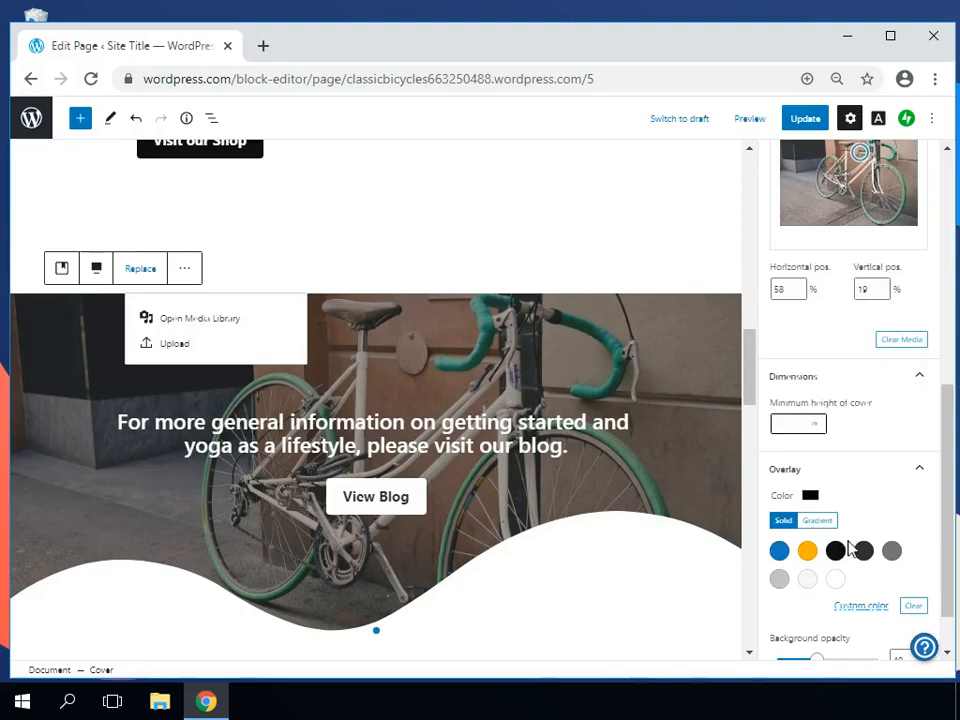
scroll(848, 548, "down", 1)
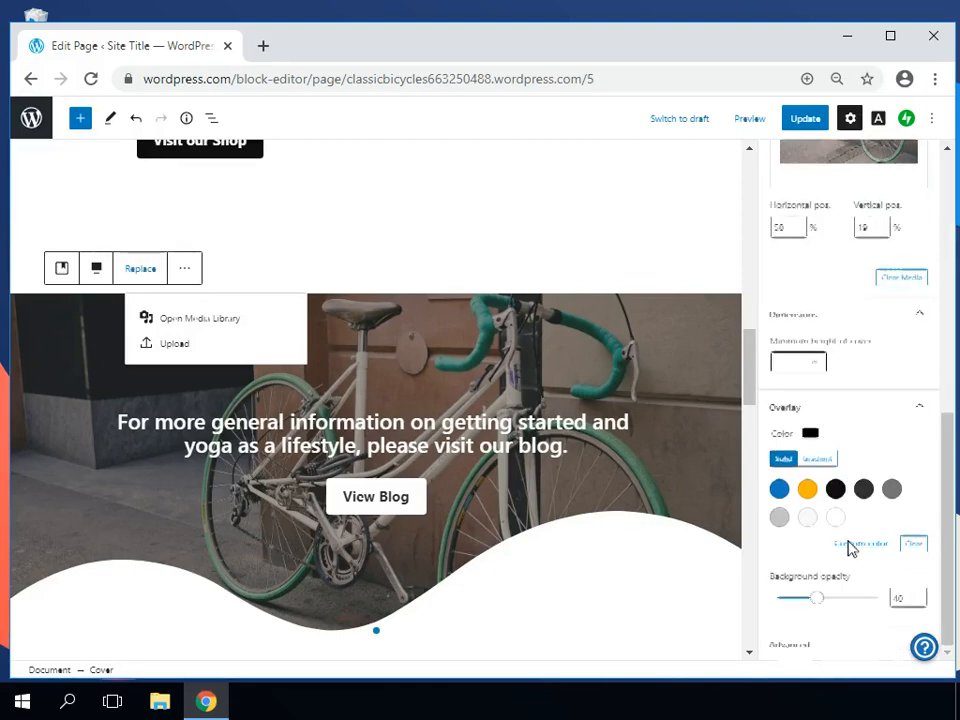
left_click(836, 489)
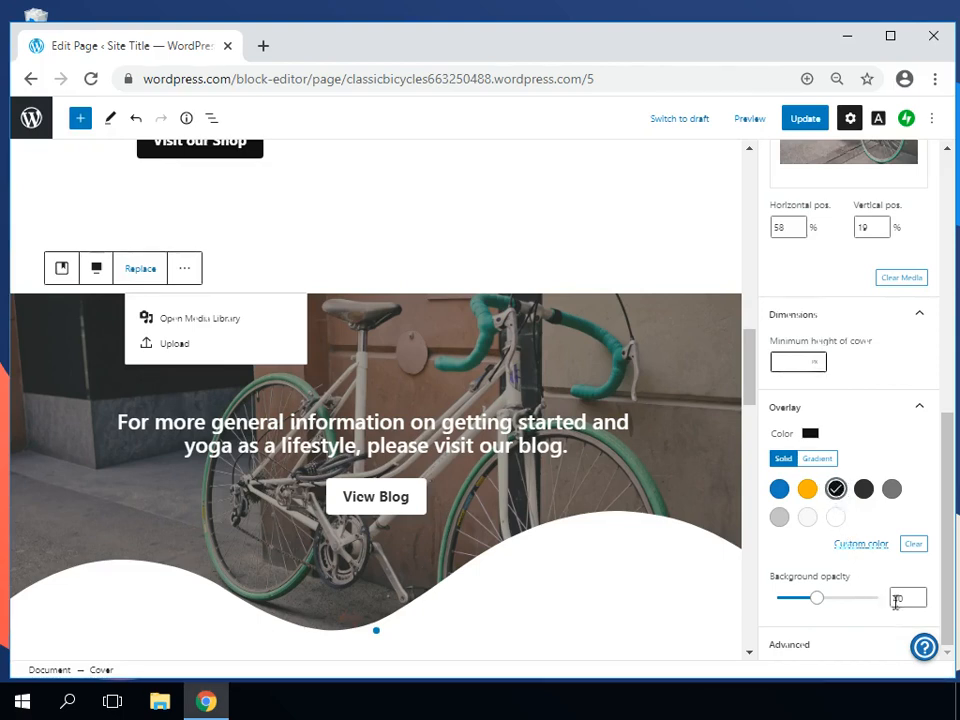
left_click_drag(905, 598, 886, 606)
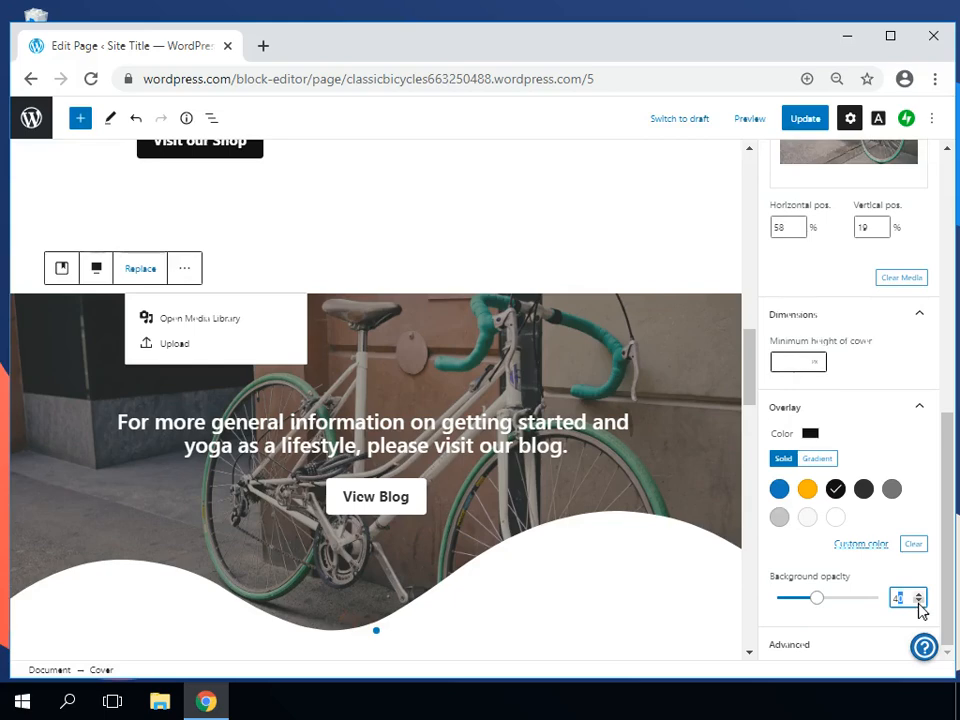
left_click(918, 603)
left_click(918, 603)
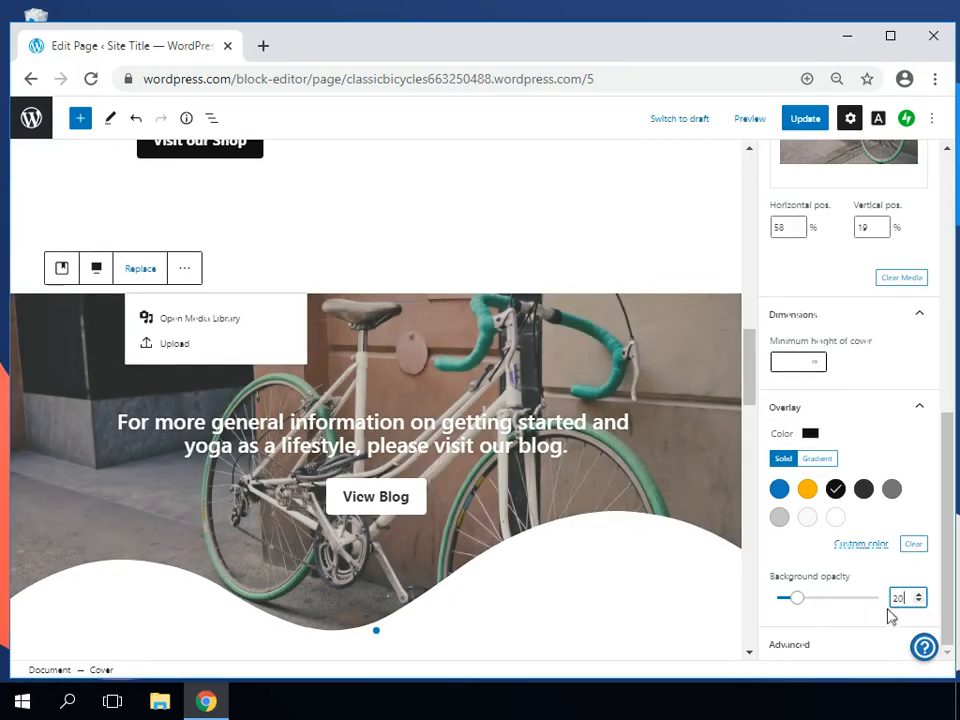
left_click(918, 594)
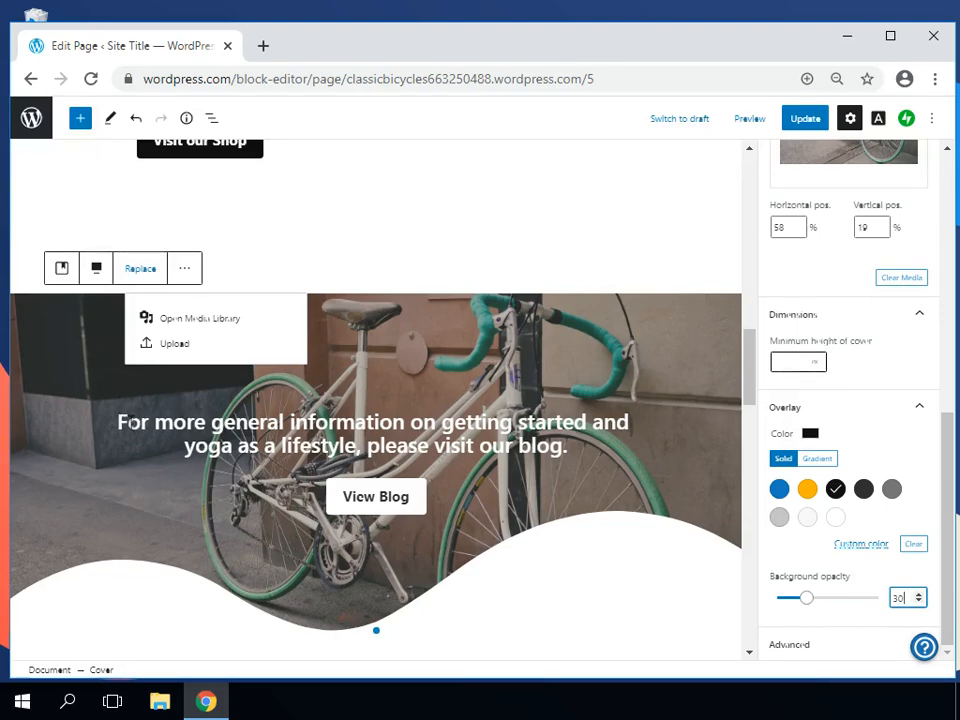
- Replace the cover's paragraph text with "To learn more about cycling for leisure or sport visit our blog."
left_click_drag(118, 421, 568, 446)
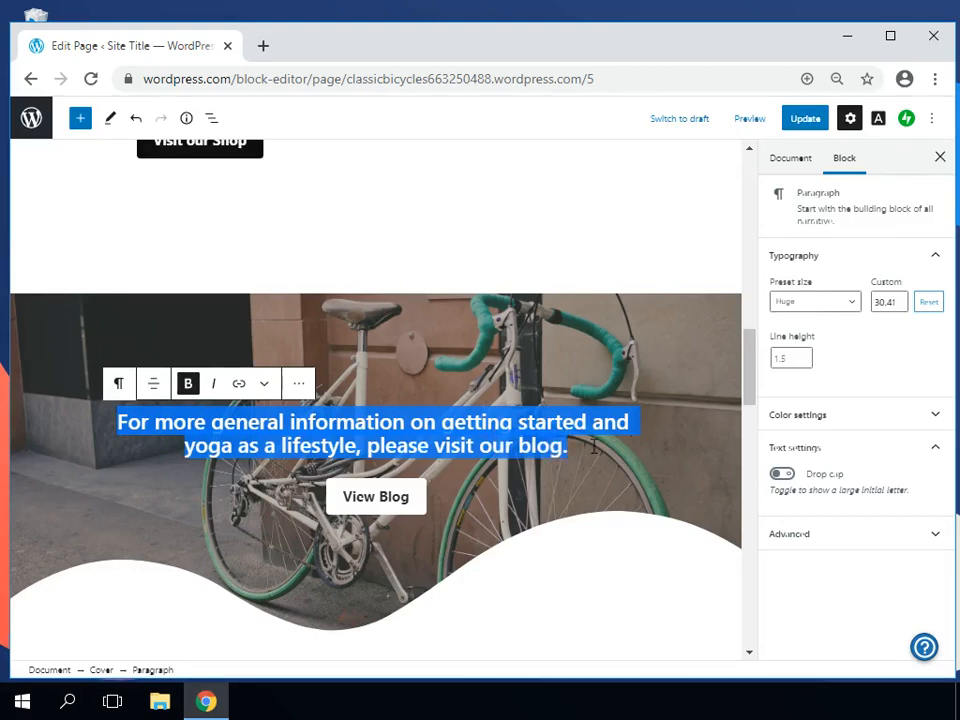
type("To Learn")
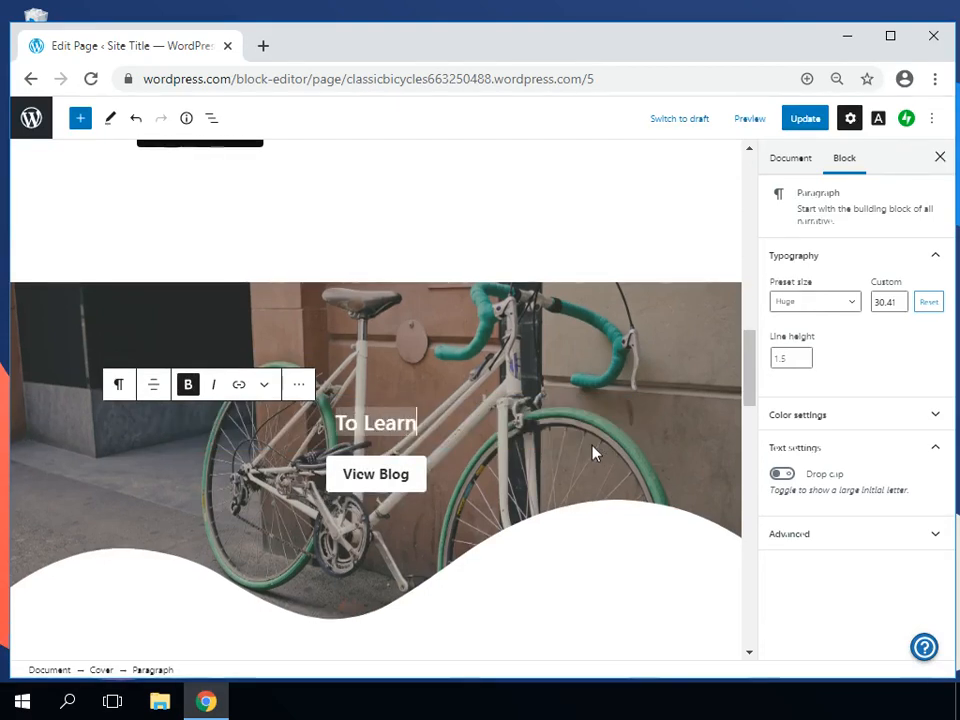
key("BackSpace")
key("BackSpace")
key("BackSpace")
key("BackSpace")
key("BackSpace")
type("learn ")
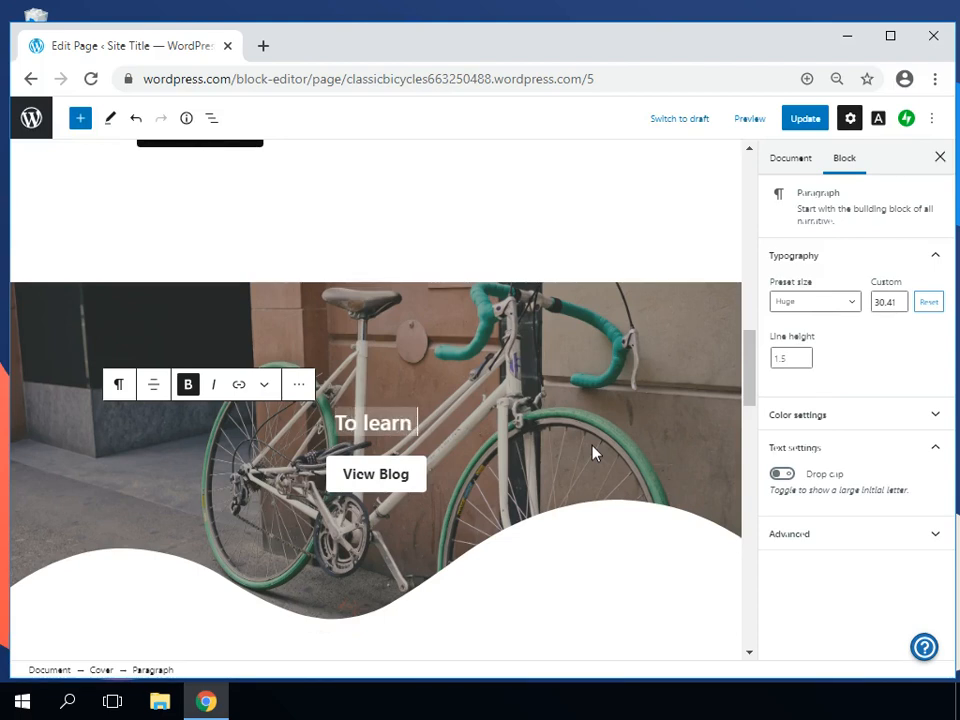
type("more about cyck")
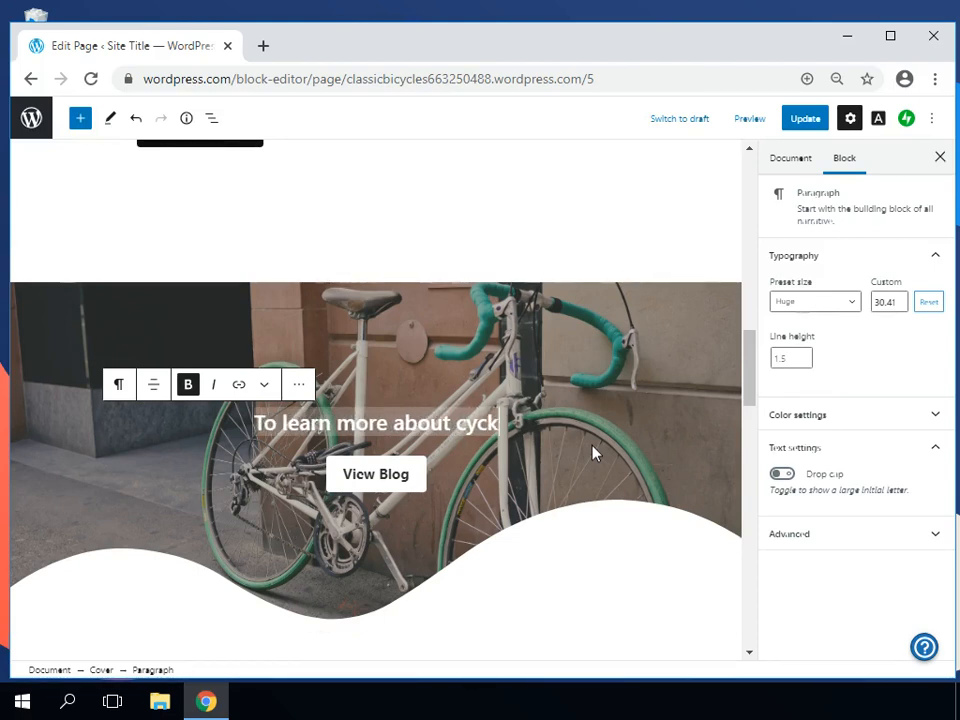
key("BackSpace")
type("l")
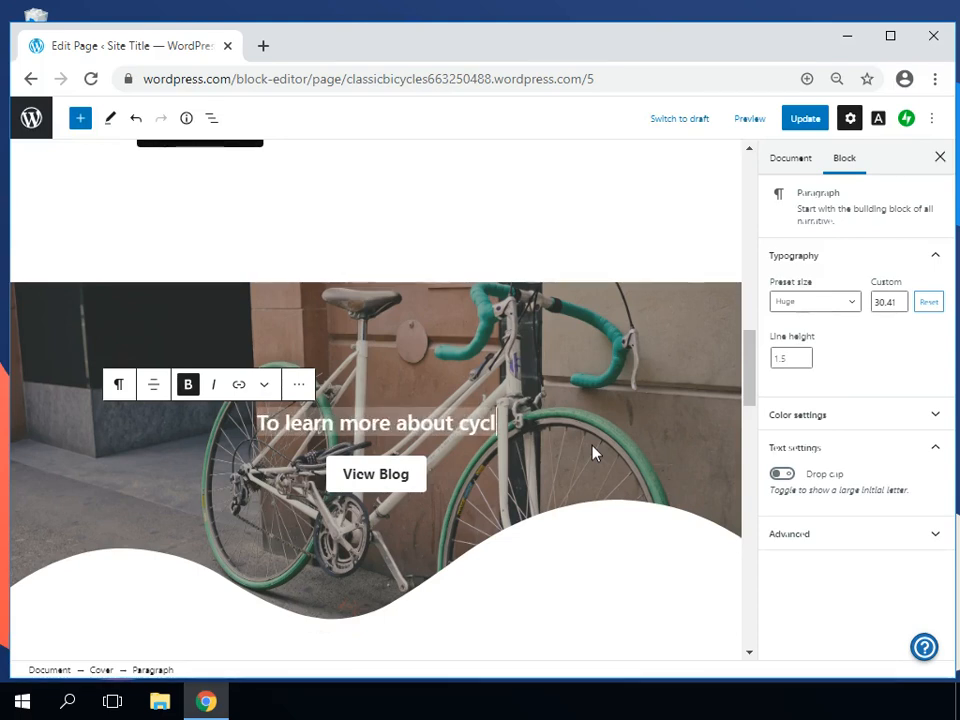
type("ing for leis")
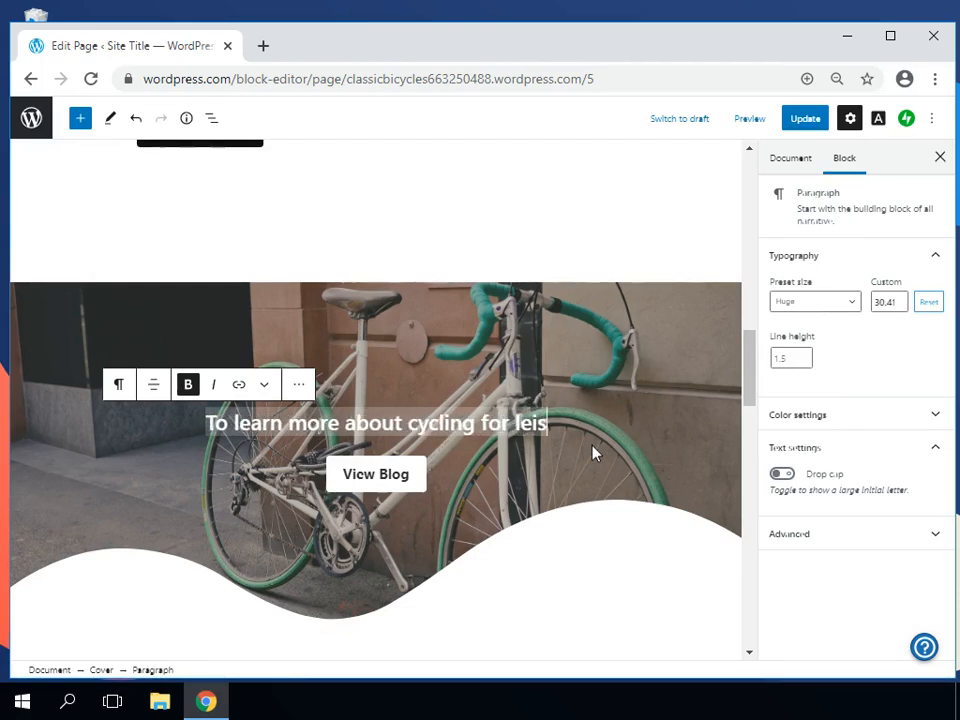
type("ure or spor")
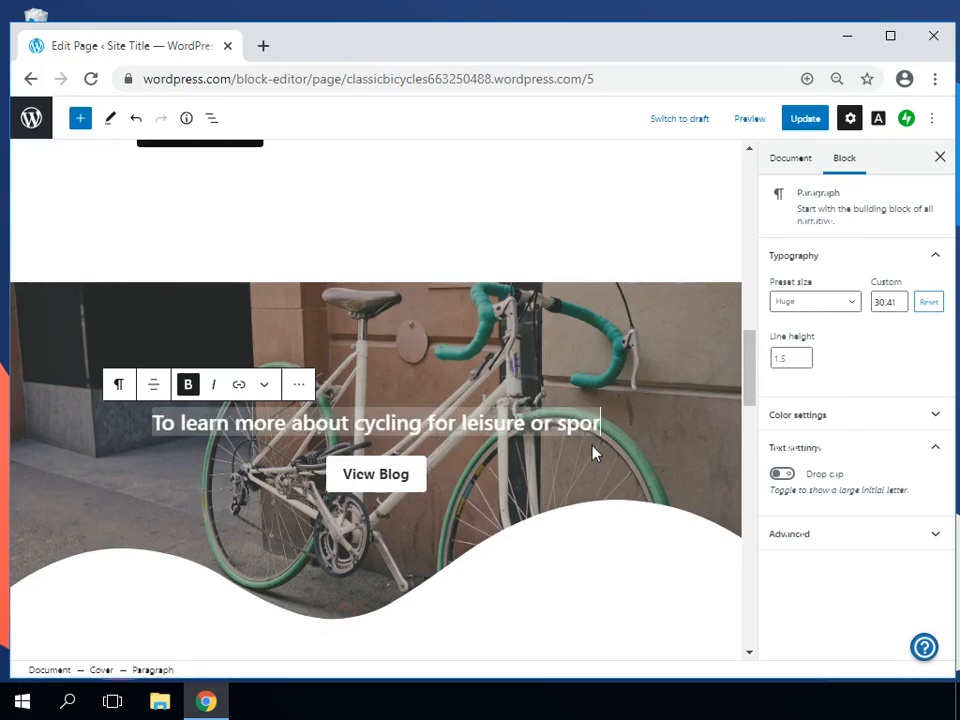
type("t vist")
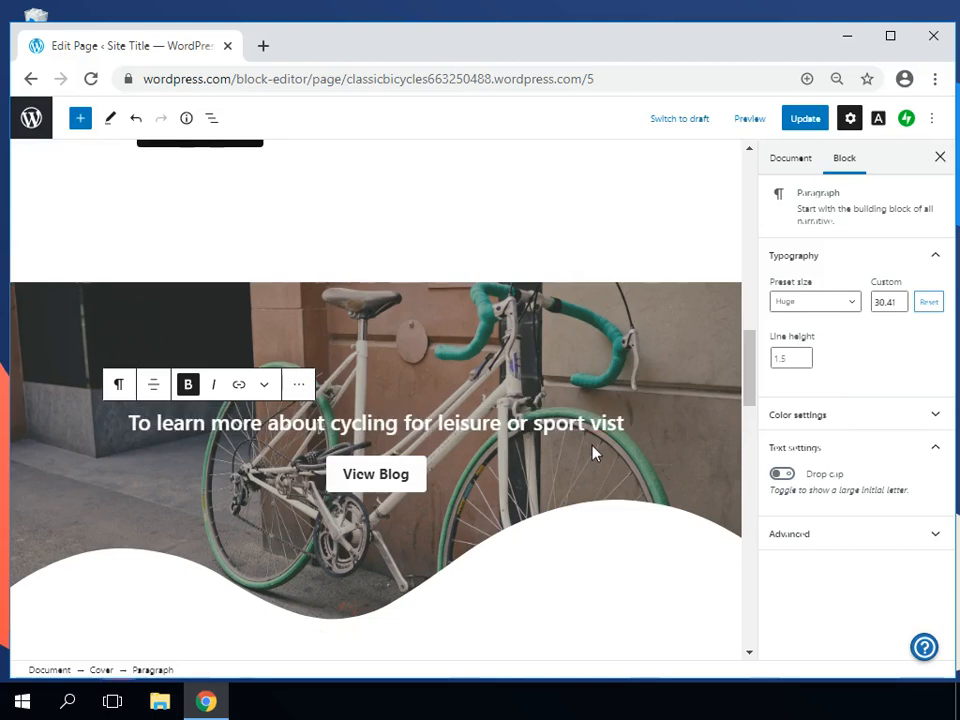
key("BackSpace")
type("it our blog")
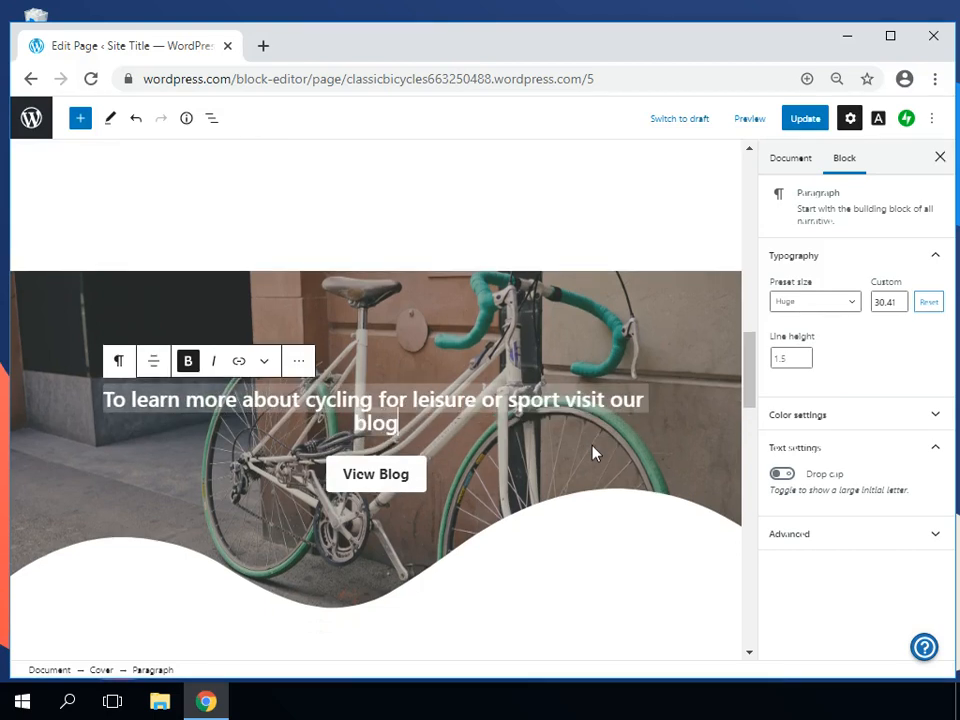
type(".")
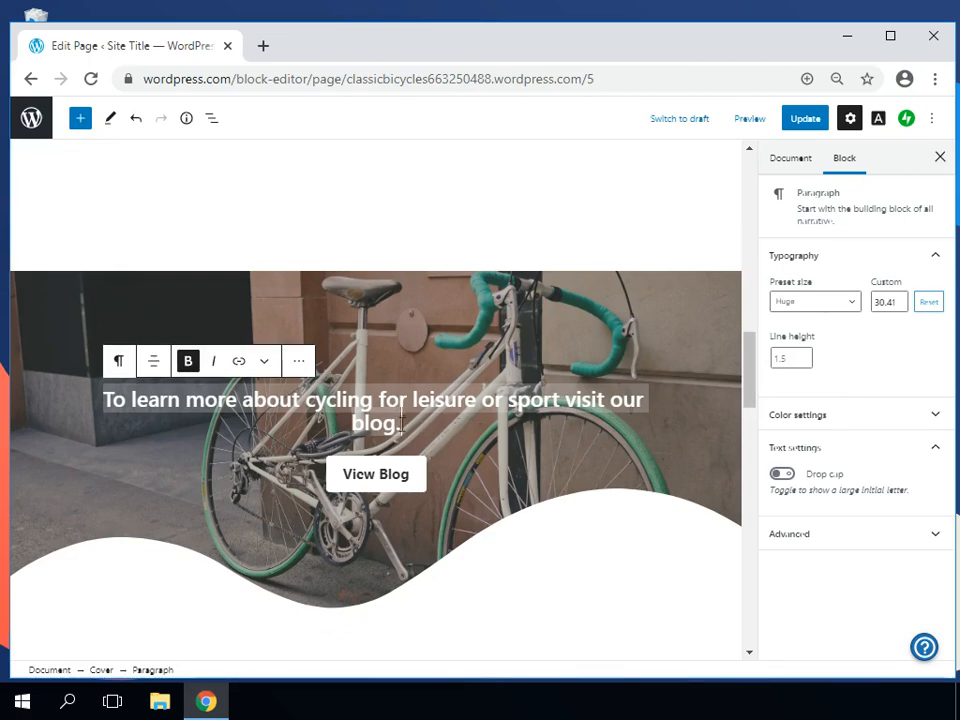
- Remove the bold formatting from the cover paragraph and set its custom font size to 28
left_click_drag(395, 411, 104, 400)
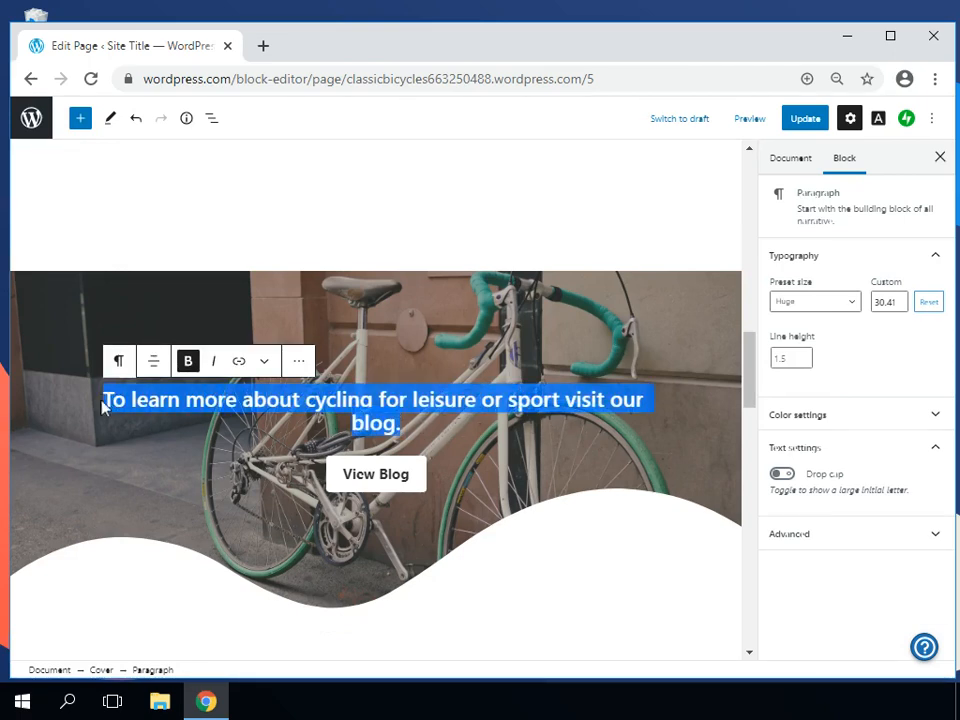
left_click(186, 366)
left_click(242, 400)
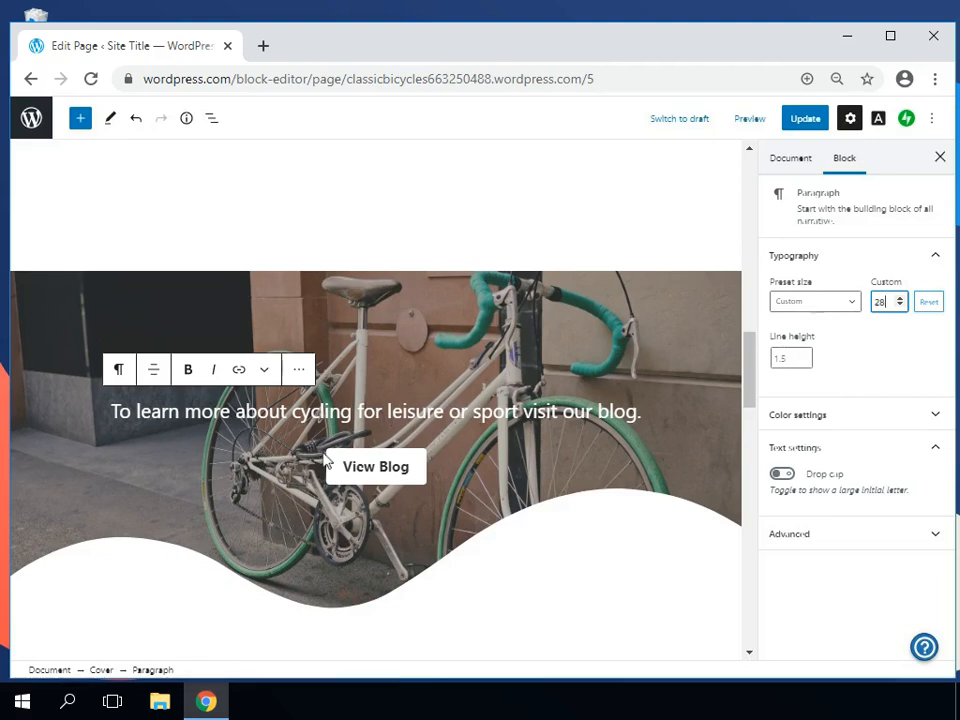
- Change the "Our Teachers" heading below the cover to "Our Clubs"
scroll(322, 458, "down", 2)
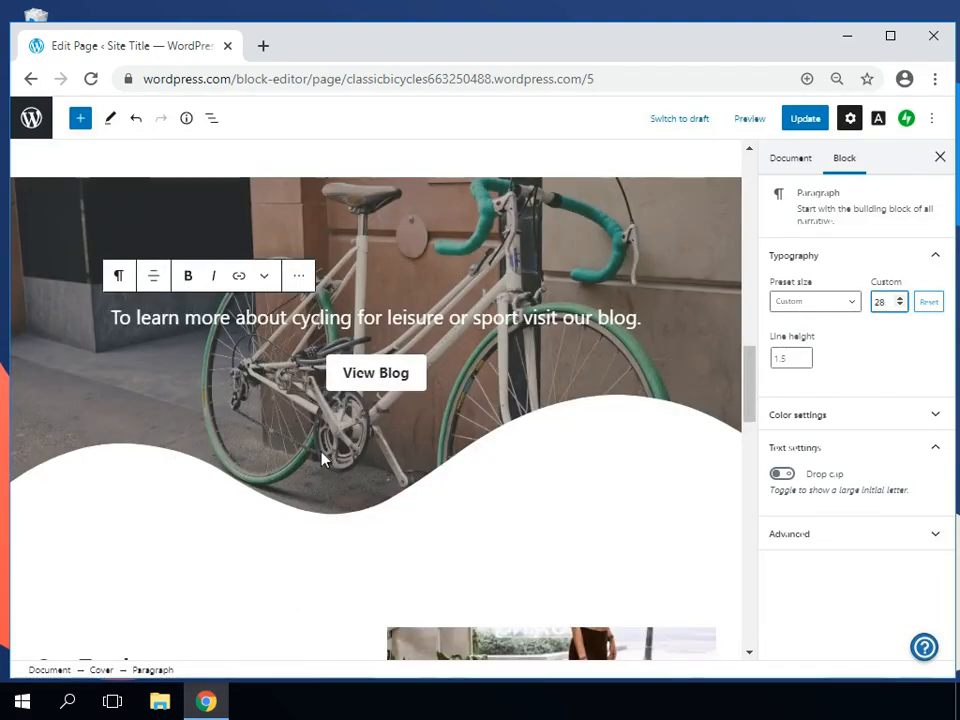
scroll(322, 458, "down", 4)
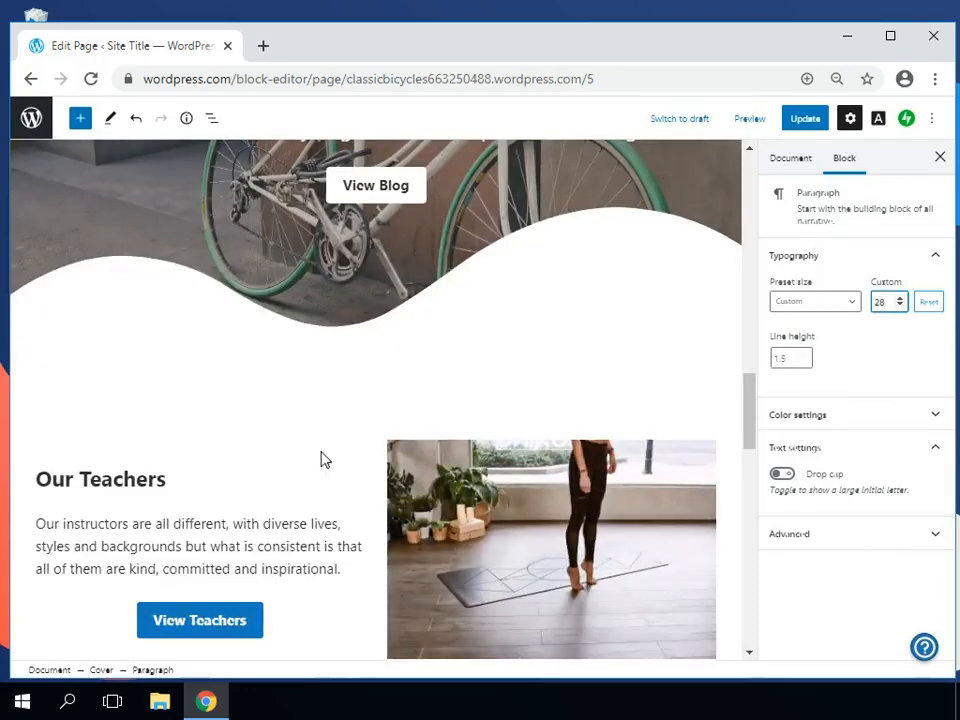
left_click(117, 487)
left_click_drag(79, 480, 180, 480)
type("Clubs")
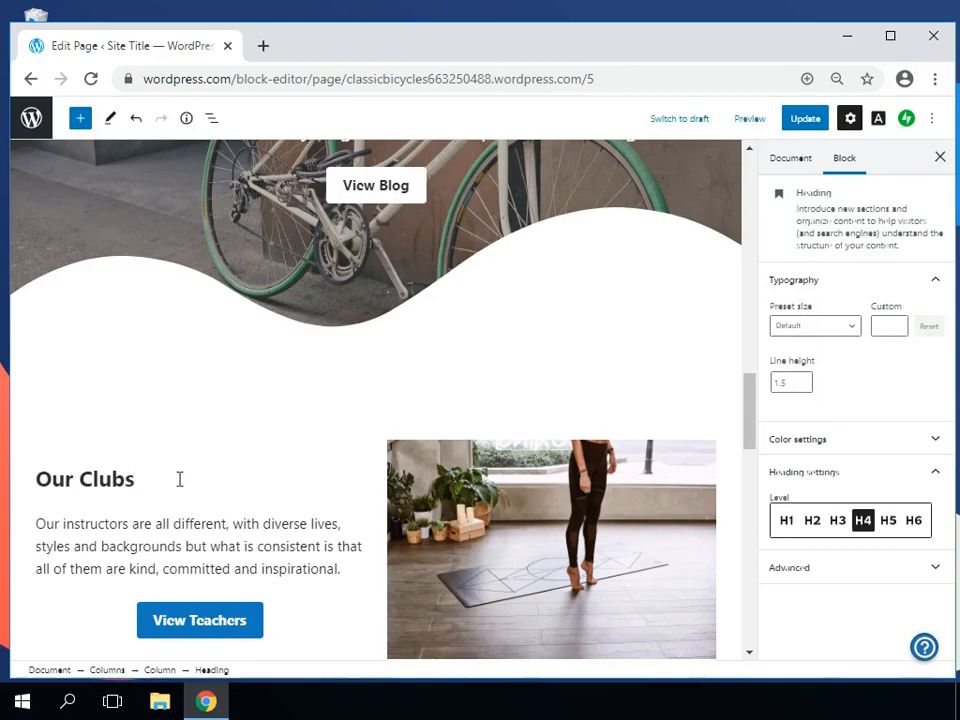
- Replace the "Our Clubs" paragraph with "Our clubs offer something for everyone. Our Road Riders Club offers an opportunity to participate in scheduled training rides with other athletes."
scroll(180, 479, "down", 1)
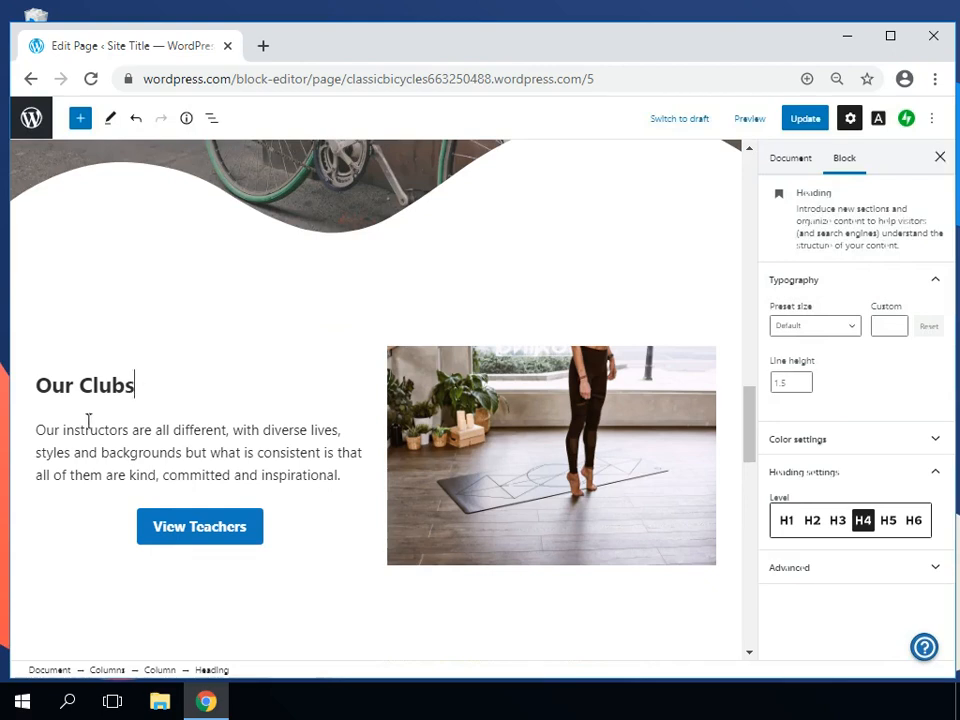
left_click_drag(36, 430, 352, 477)
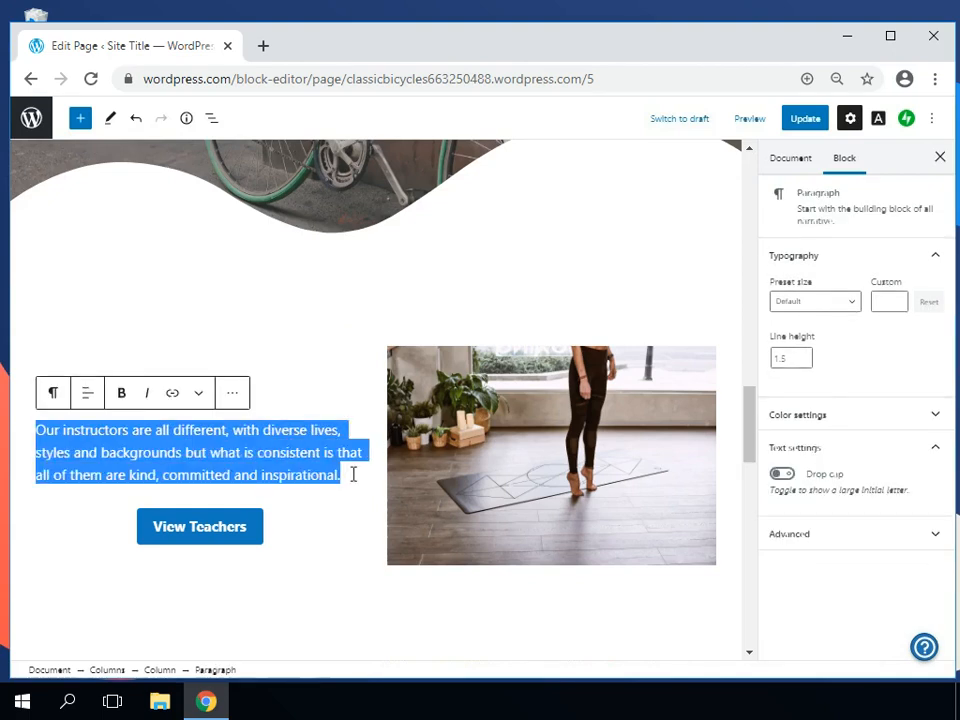
type("OUr")
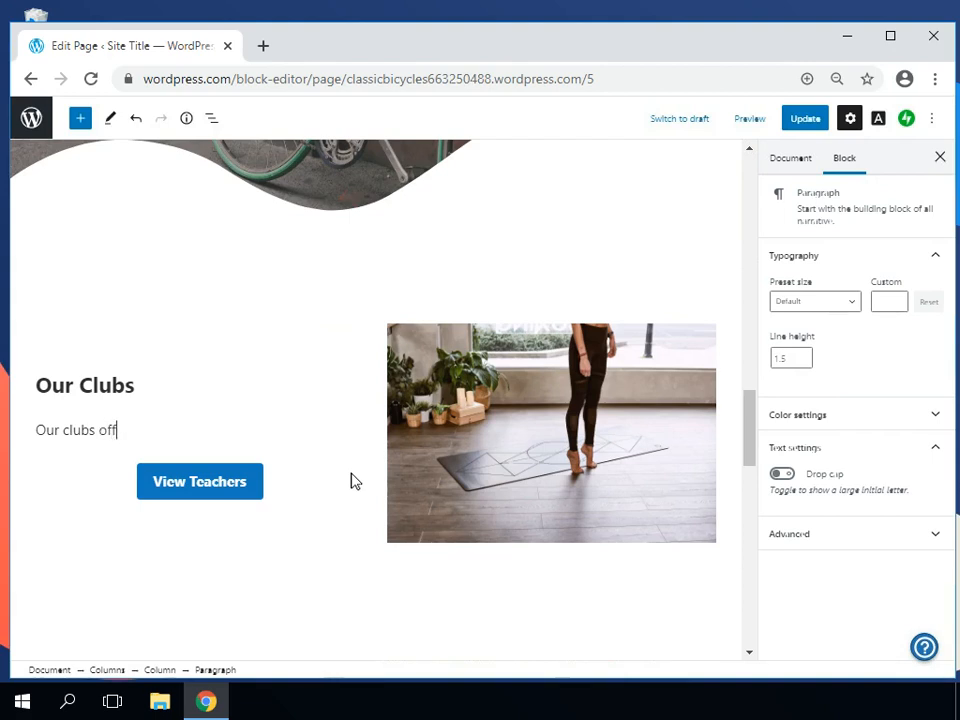
type("mething fo")
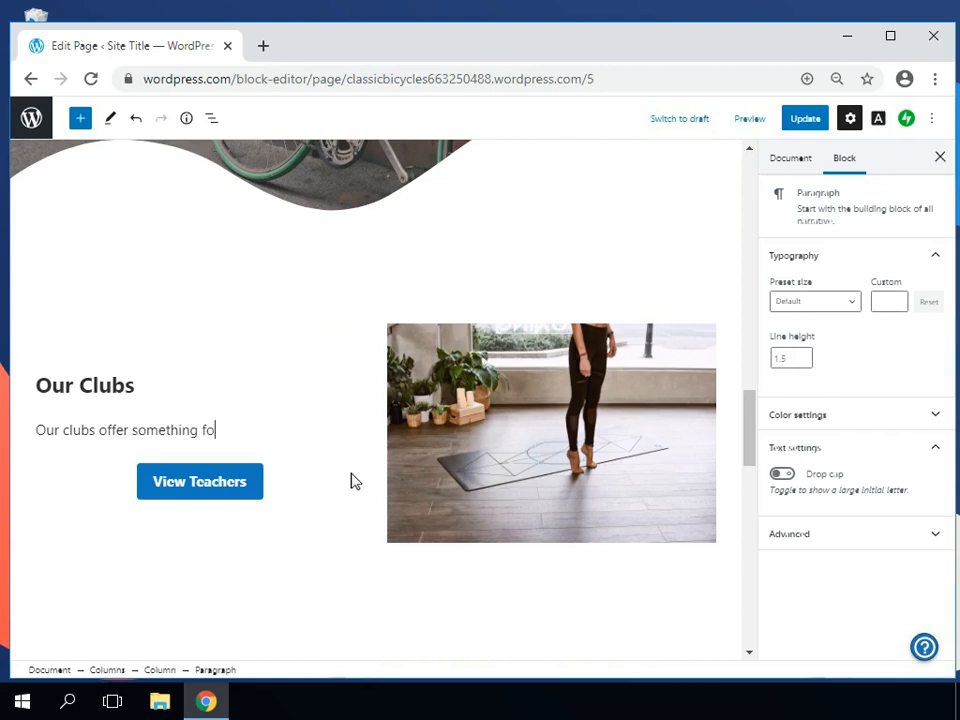
type("r everyone. Our Road ")
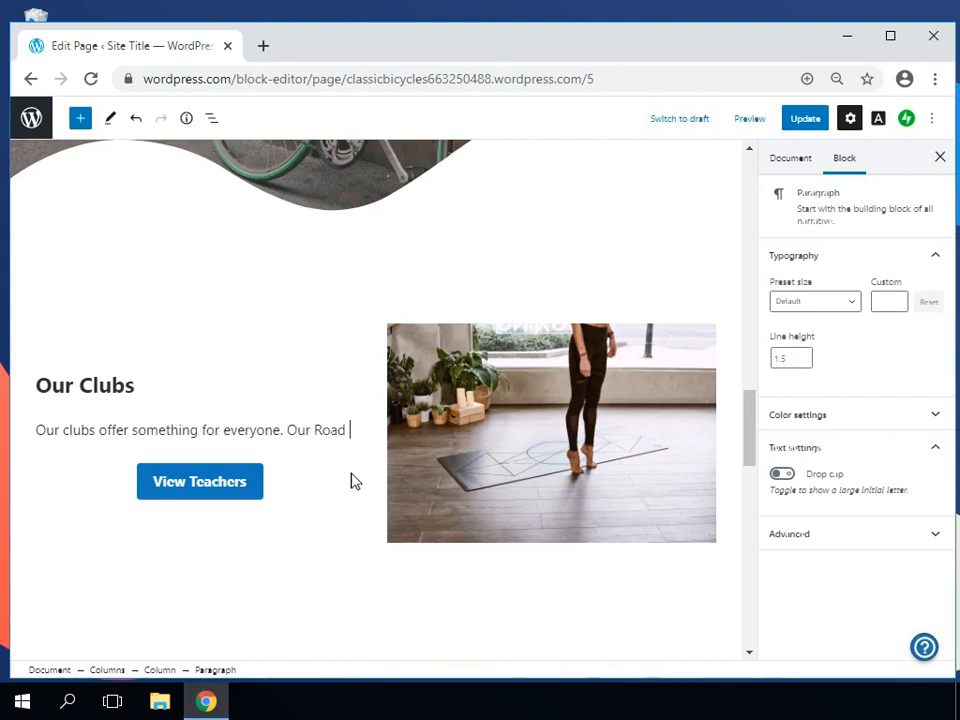
type("Riders Clu")
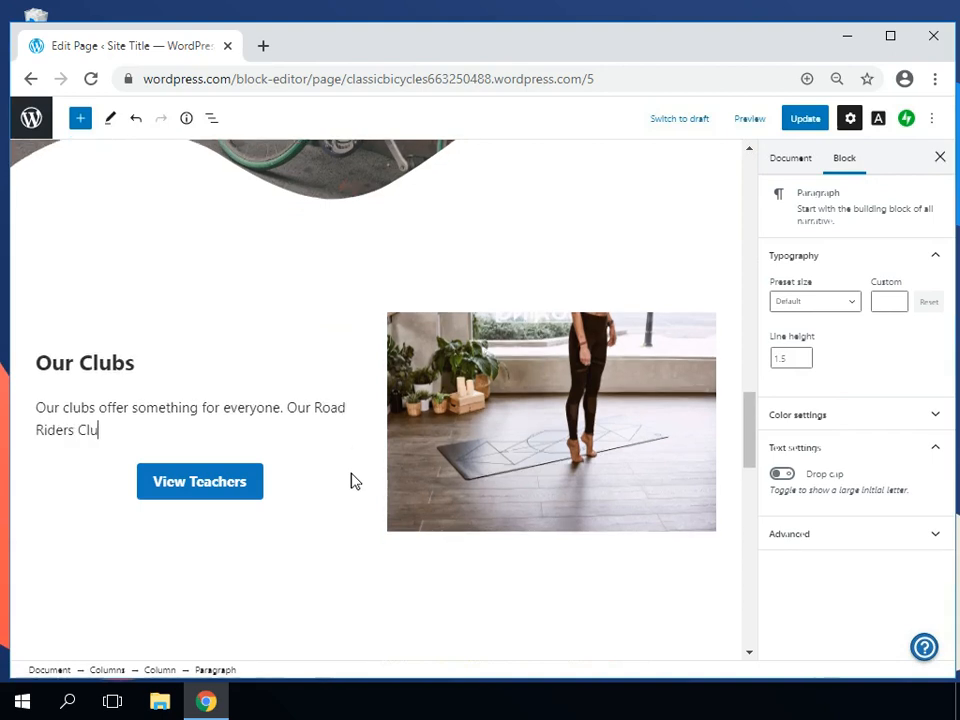
type("b offers an o")
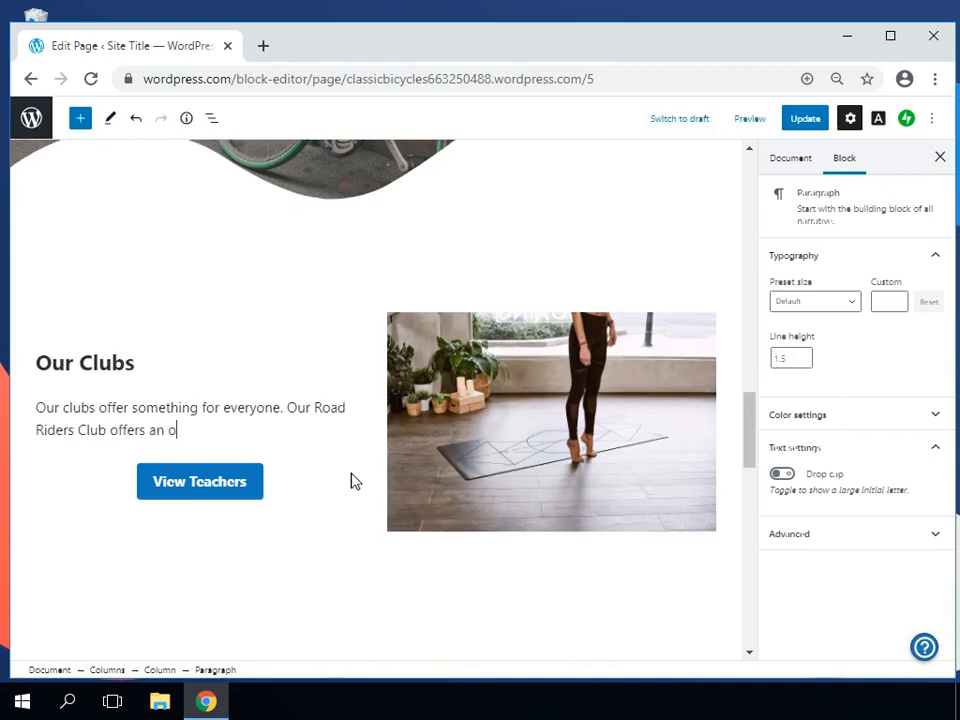
type("pportunity to par")
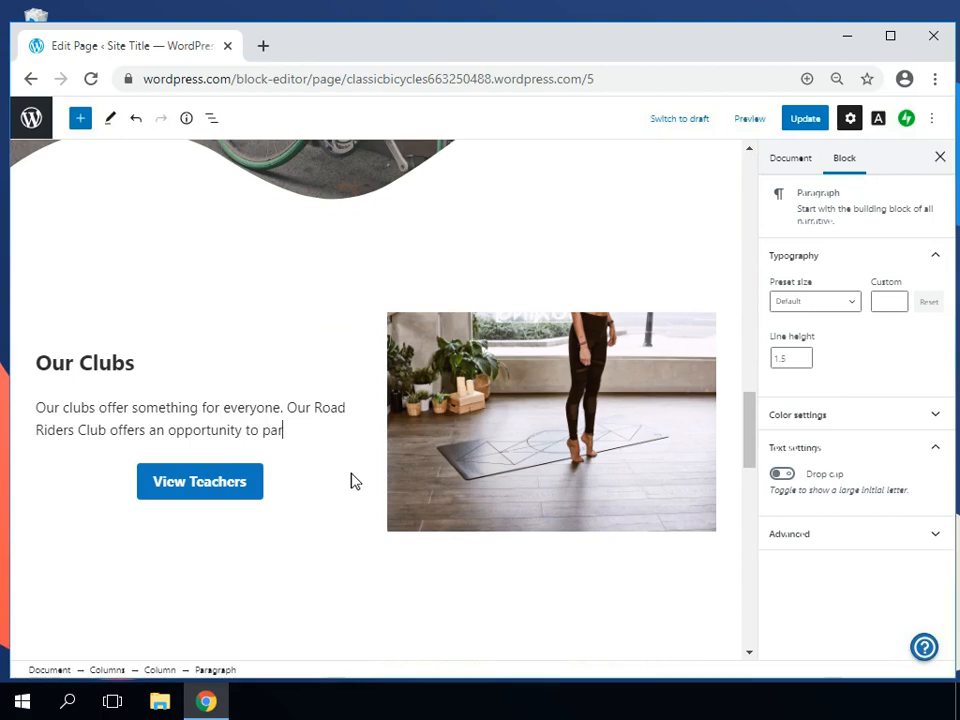
type("ticipate in schedul")
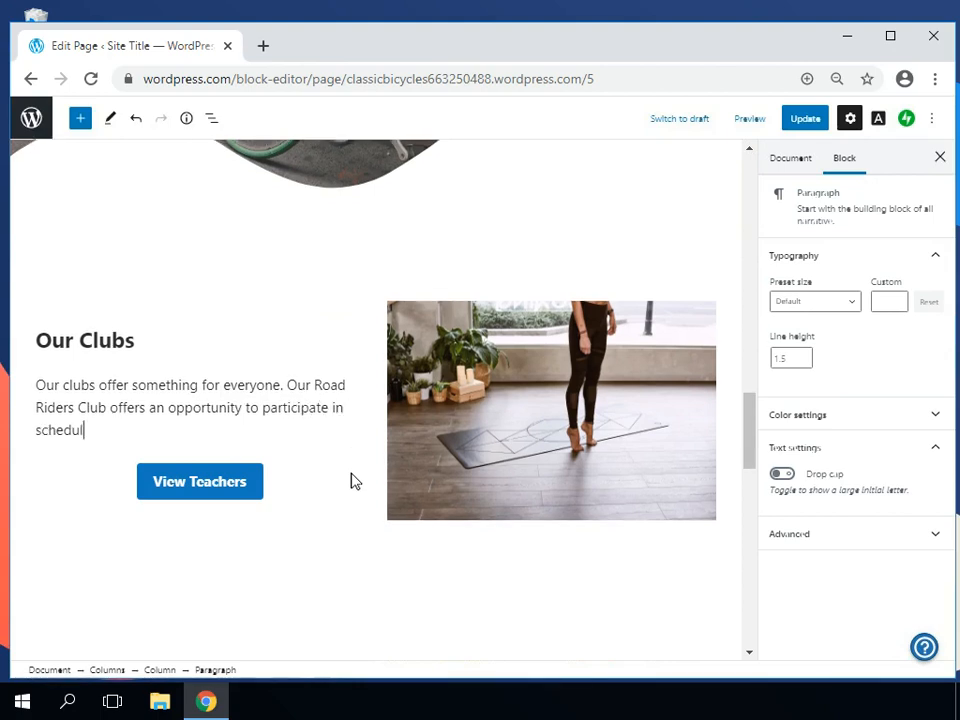
type("ed training rides with ")
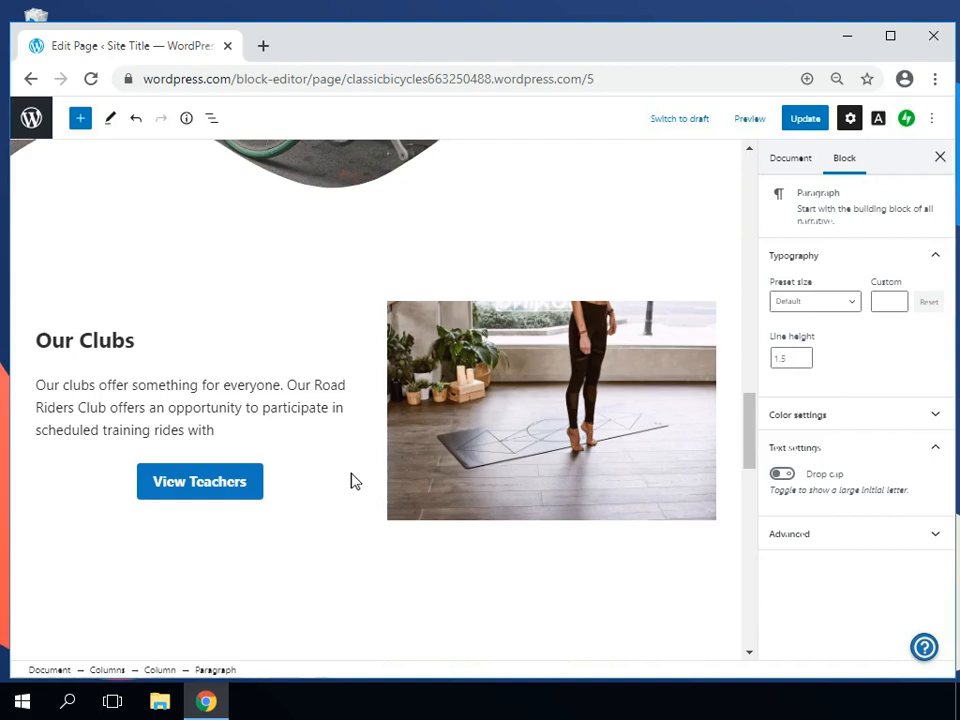
type("other athletes.")
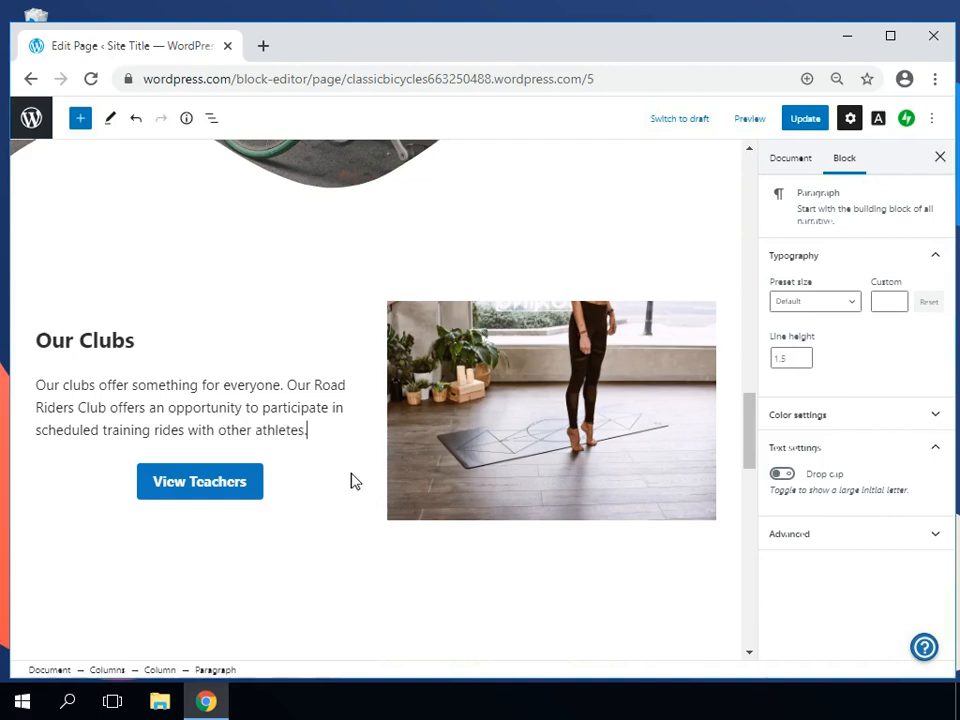
- Add to the clubs paragraph: "Our Vintage Cycle Club offers an opportunity for leisure riders to join together and enjoy a scheduled scenic ride."
type(" Our Vinta")
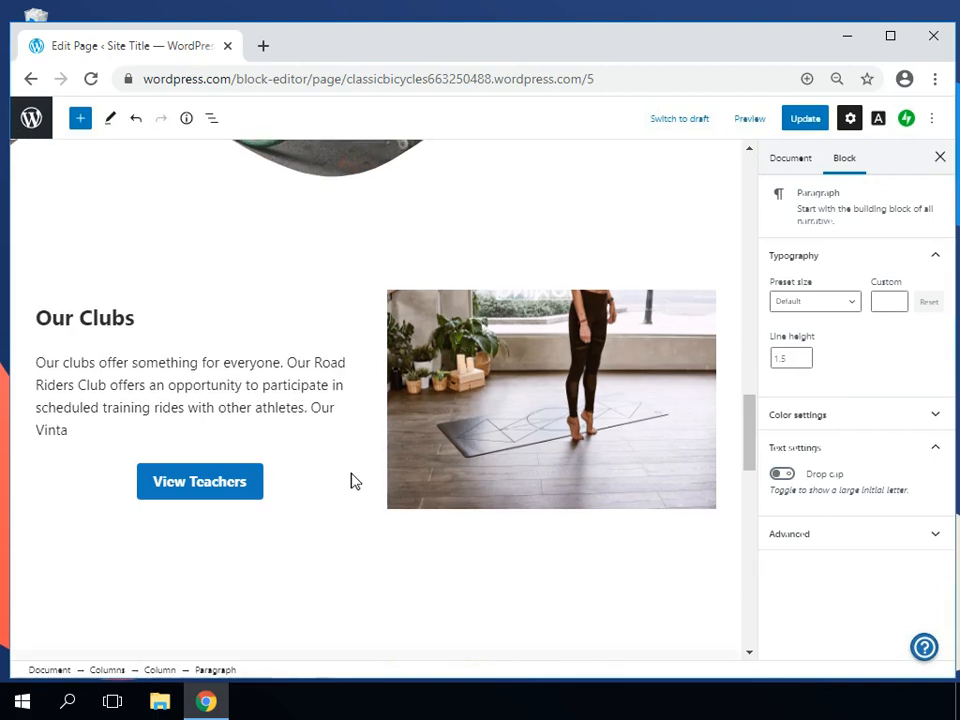
type("ge Cycle Club offers an opportunity for le")
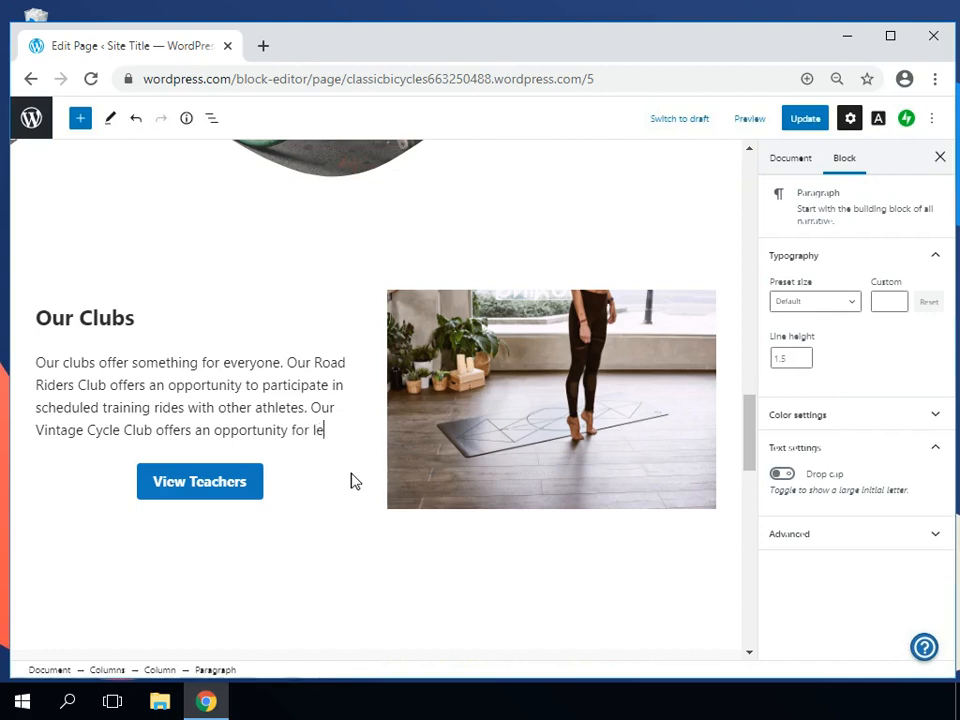
type("isure riders")
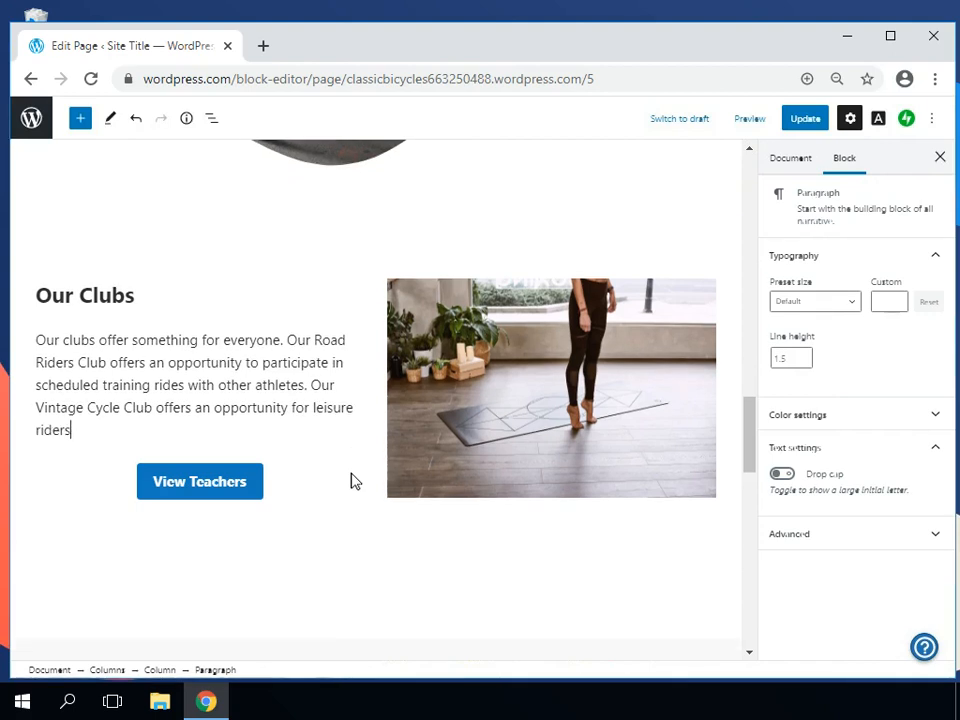
type(" to join to")
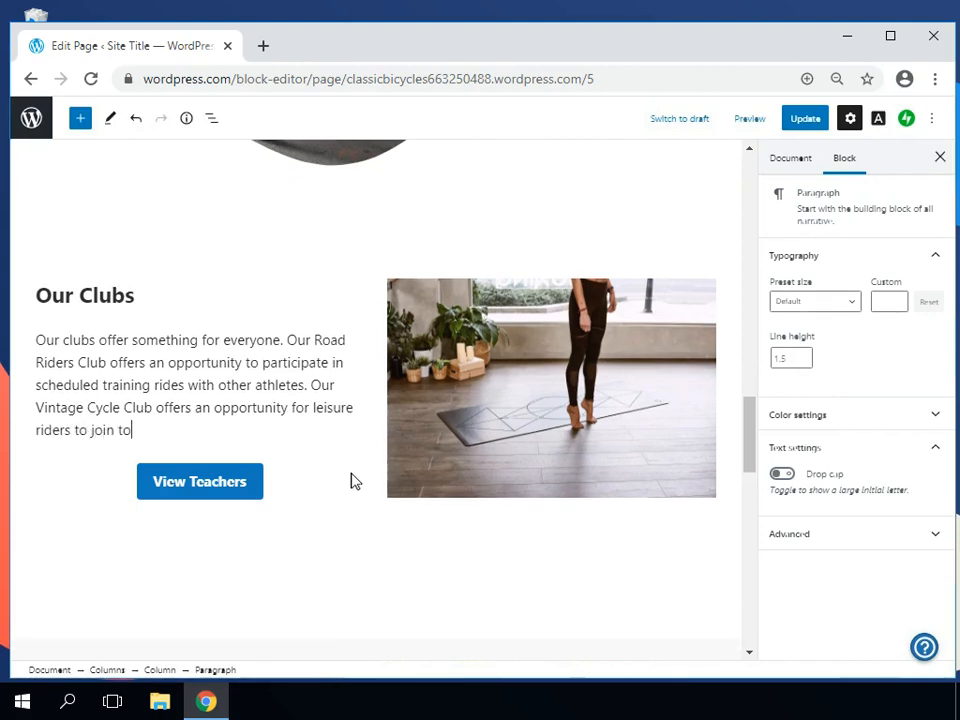
type("gether and enjoye")
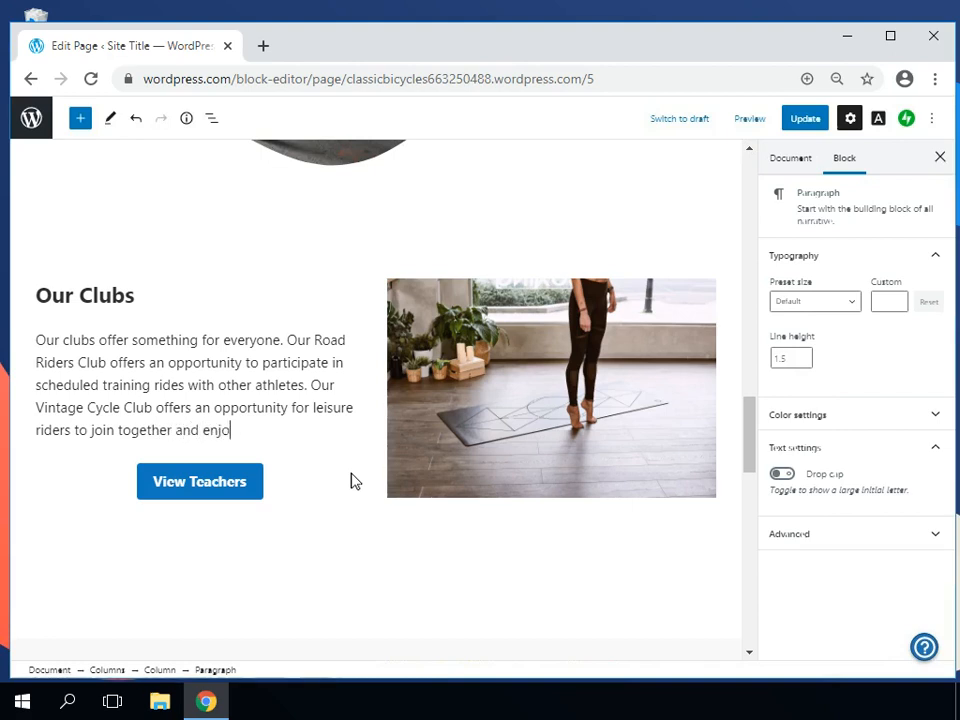
key("BackSpace")
key("BackSpace")
type("a scheduled sc")
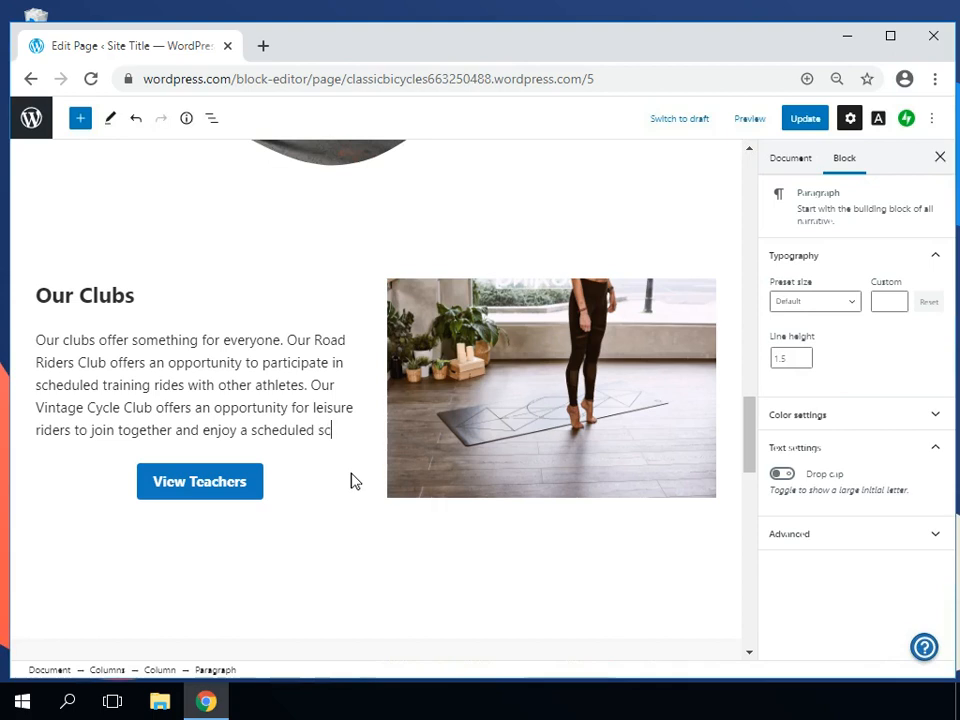
type("enic ride. ")
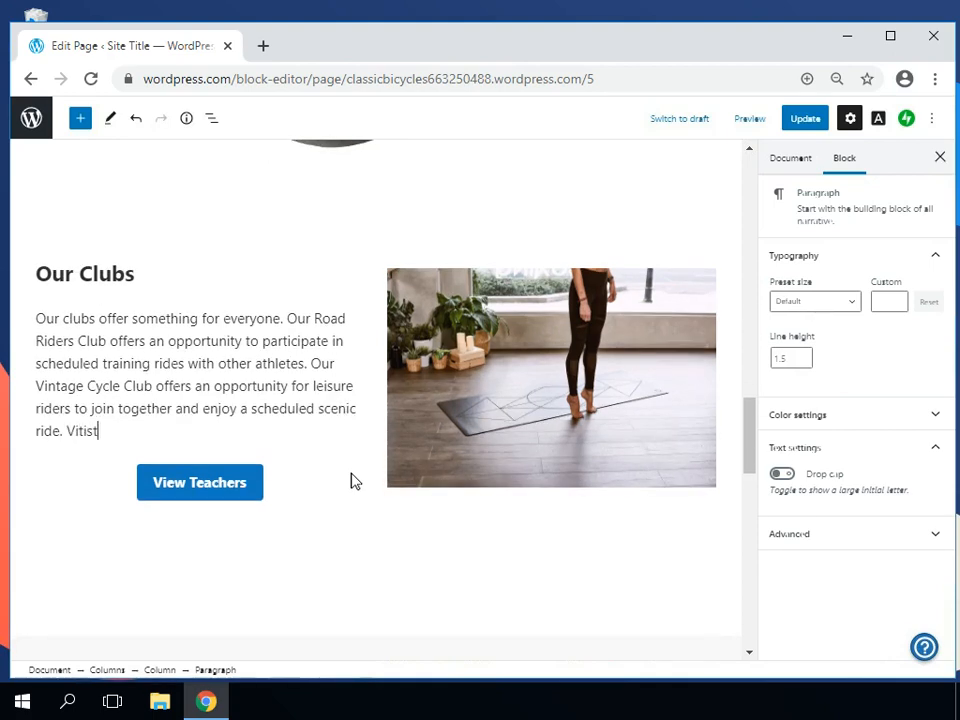
- End the clubs paragraph with "Visit the Clubs page to learn more, check out the riding schedule and sign up to join a ride."
type("Vitist")
key("BackSpace")
type("the Clubs pag")
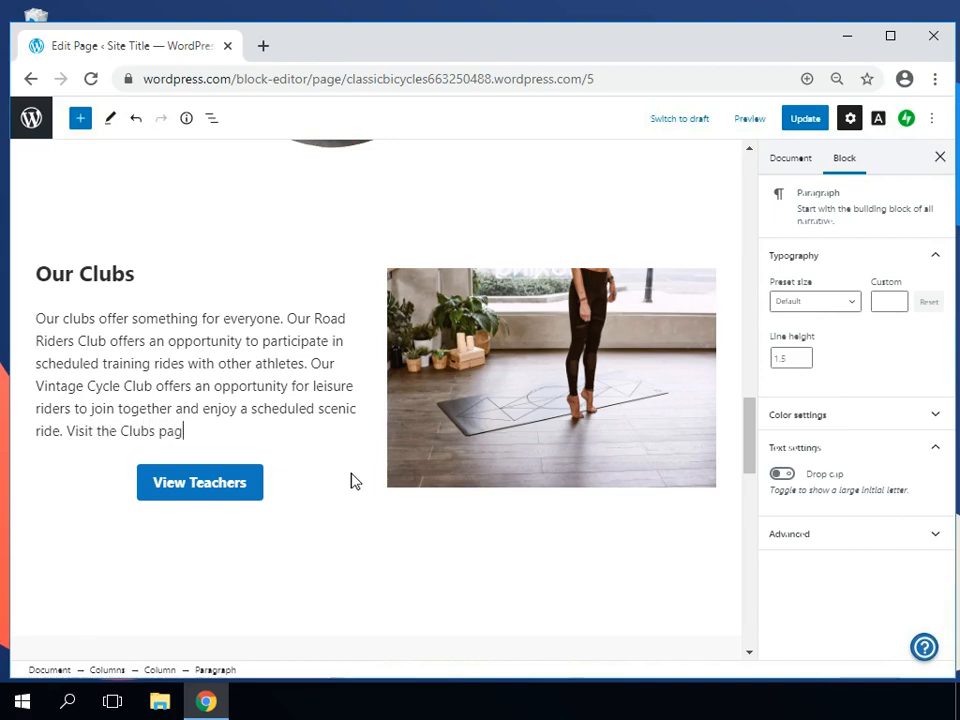
type("e to learn more, ")
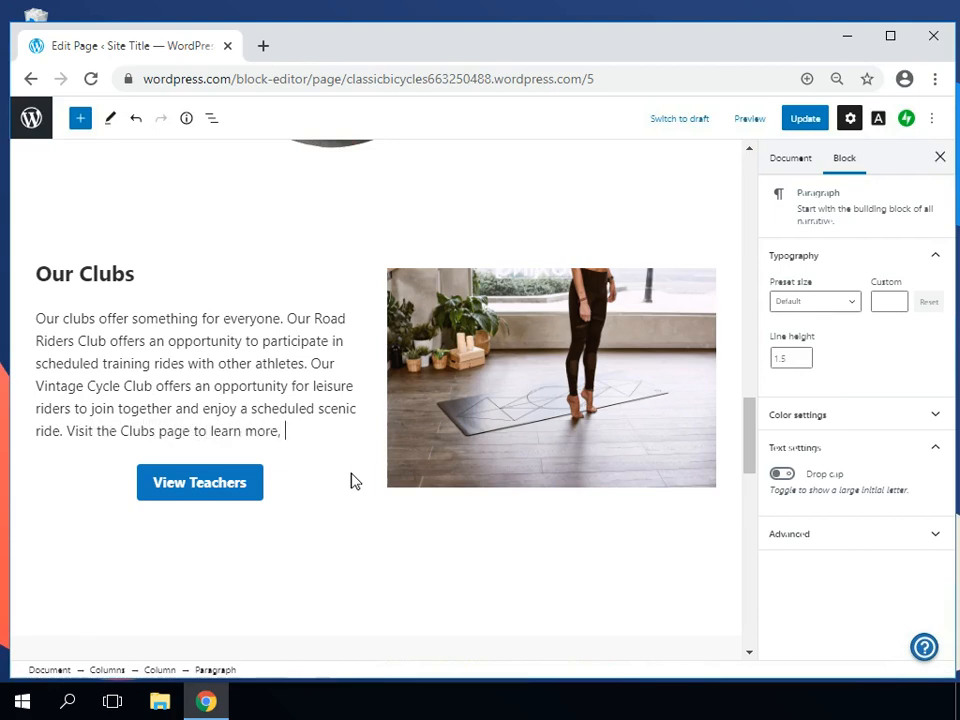
type("check out the riding schedule")
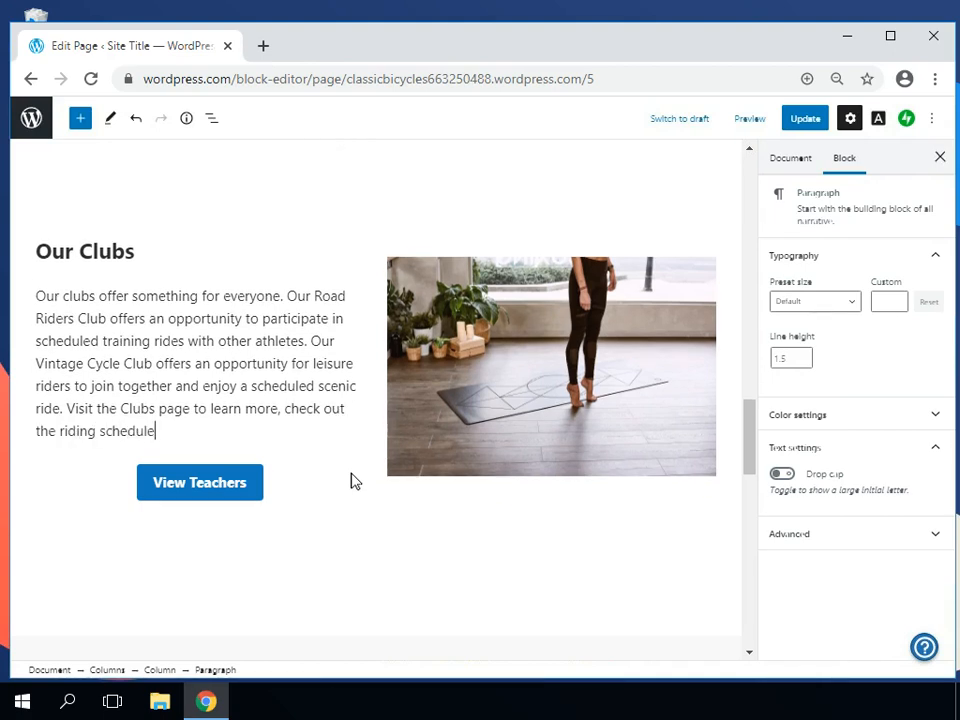
type(" and sign up to joing")
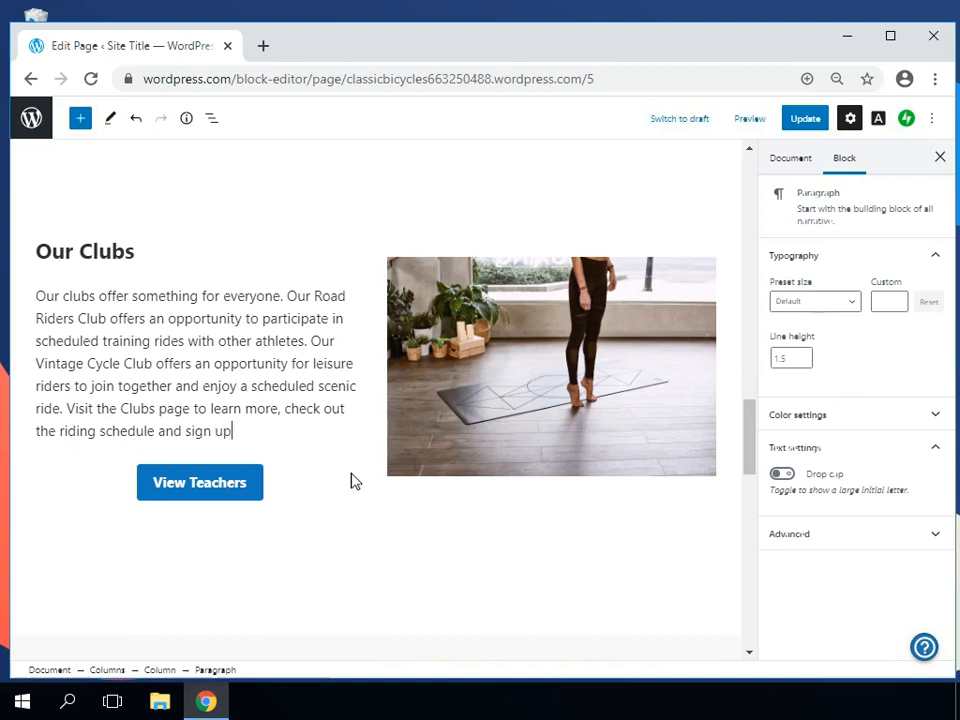
key("BackSpace")
key("BackSpace")
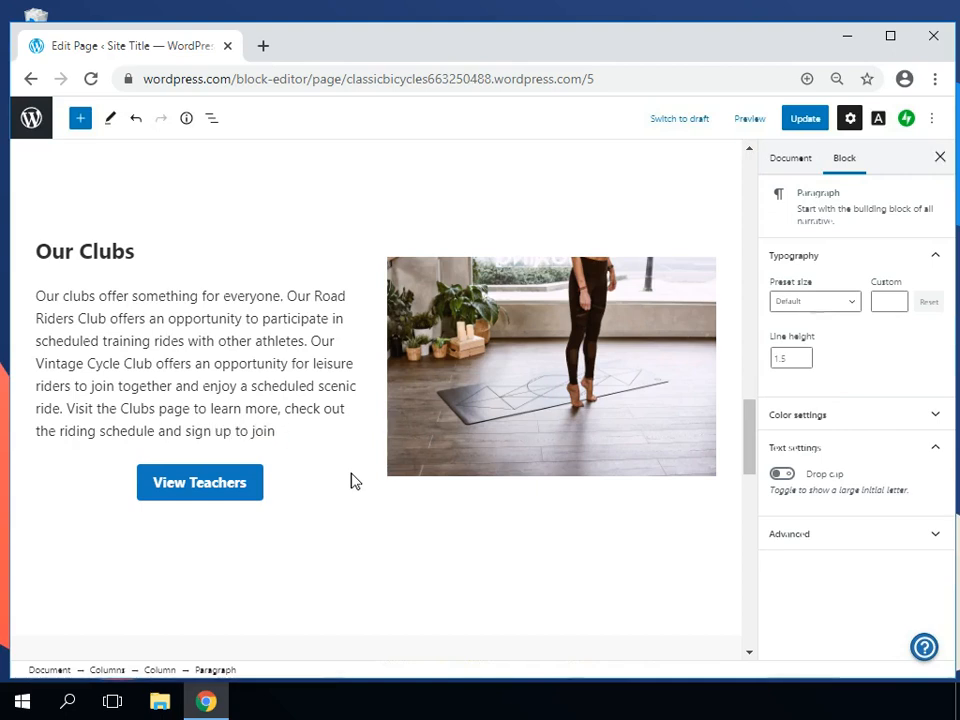
type("a ride.")
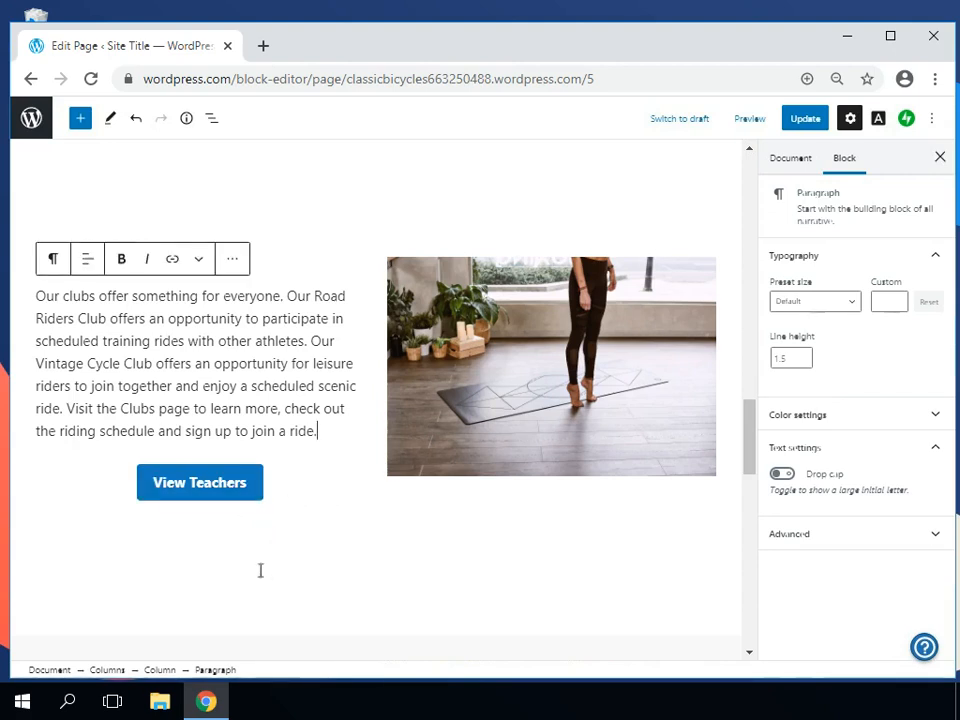
- Change the label of the "View Teachers" button under the clubs paragraph to "Visit Our Clubs"
left_click(185, 487)
double_click(218, 487)
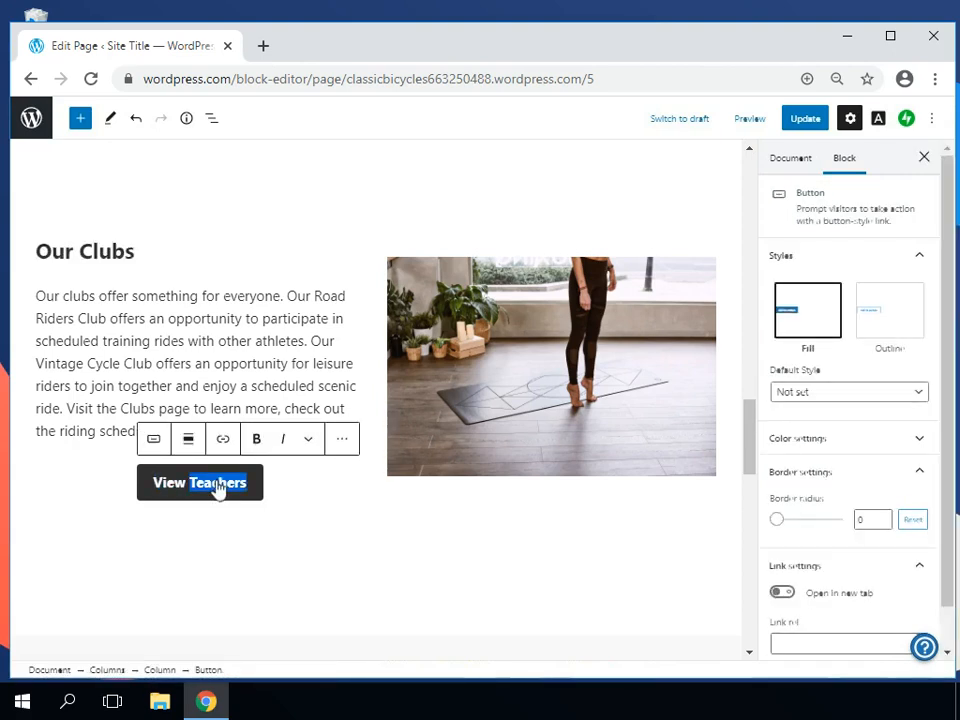
key("BackSpace")
key("BackSpace")
key("BackSpace")
key("BackSpace")
type("si")
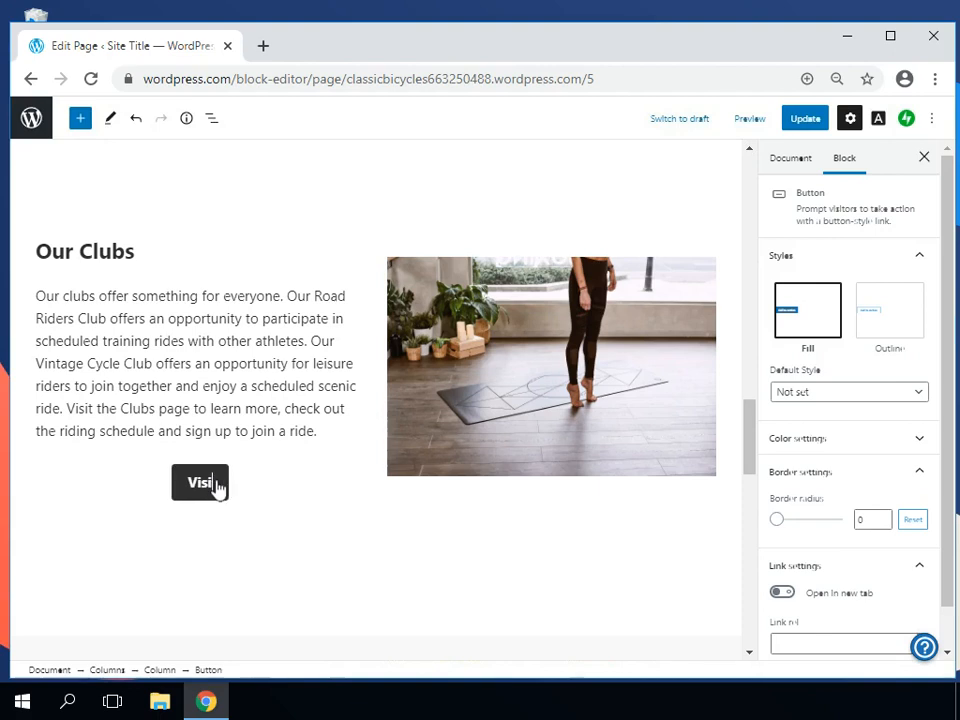
type("t Our Clubs")
key("BackSpace")
key("BackSpace")
key("BackSpace")
key("BackSpace")
key("BackSpace")
key("BackSpace")
key("BackSpace")
key("BackSpace")
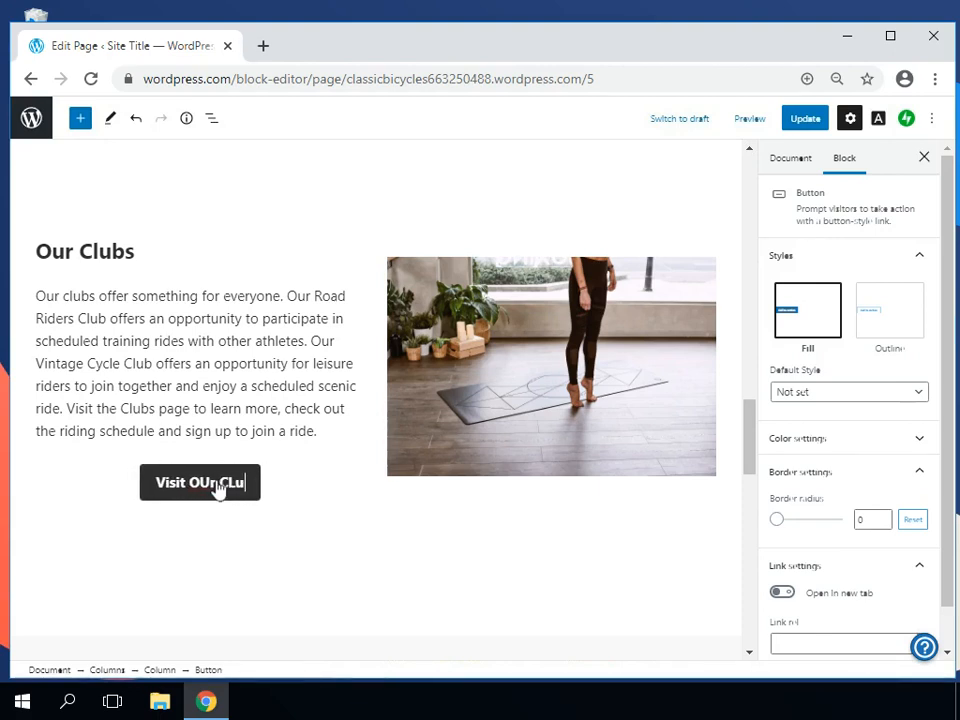
type("ur Clubs")
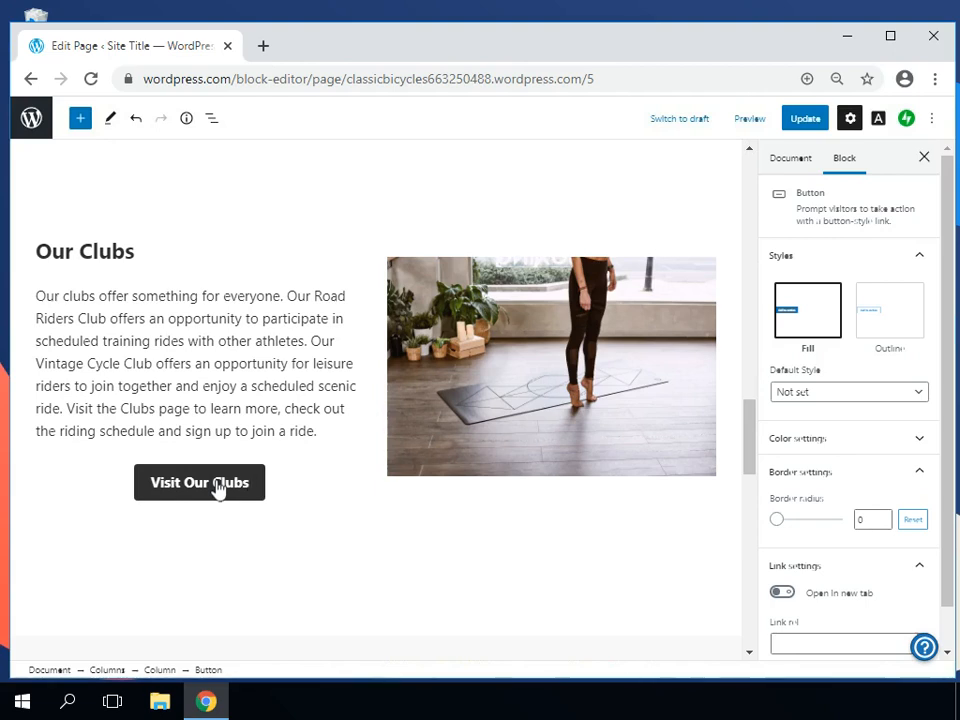
- Set the background color of the "Visit Our Clubs" button to solid black
scroll(881, 521, "down", 1)
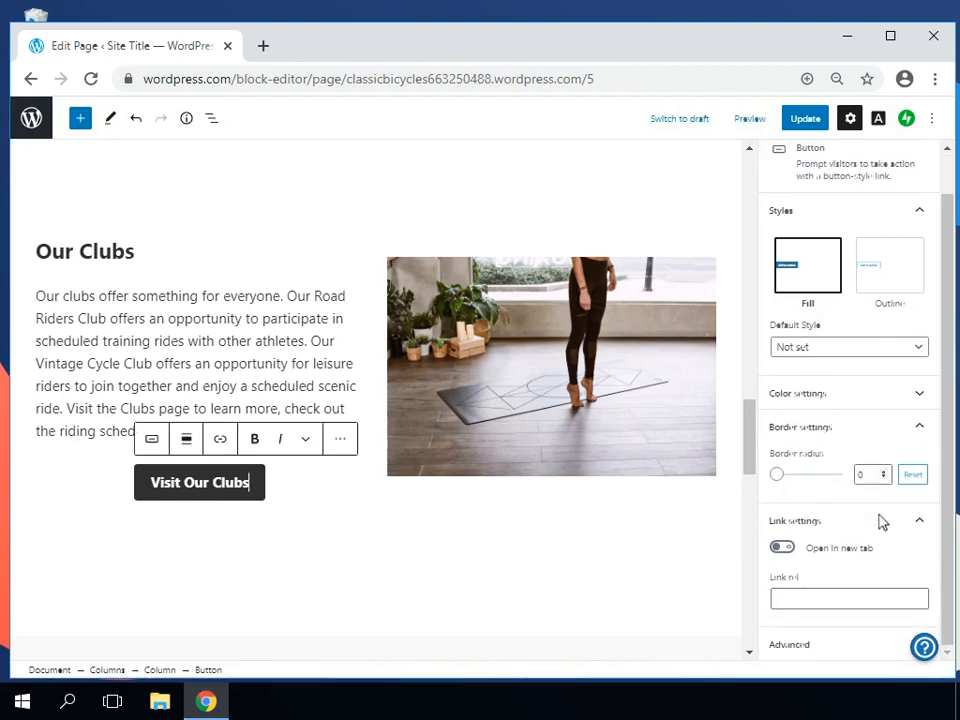
left_click(816, 404)
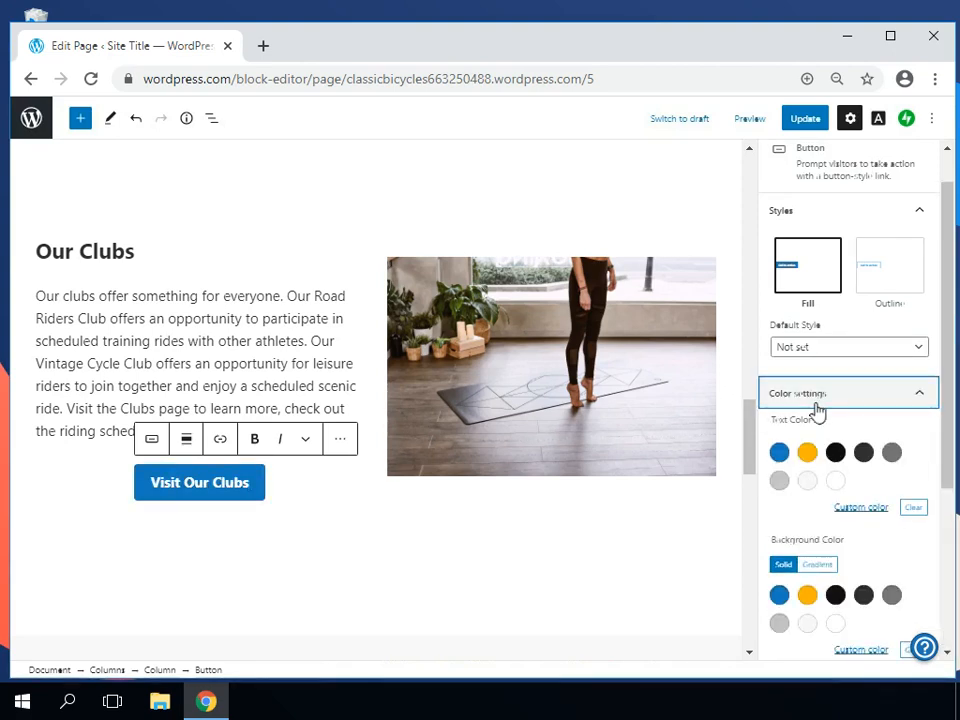
left_click(835, 595)
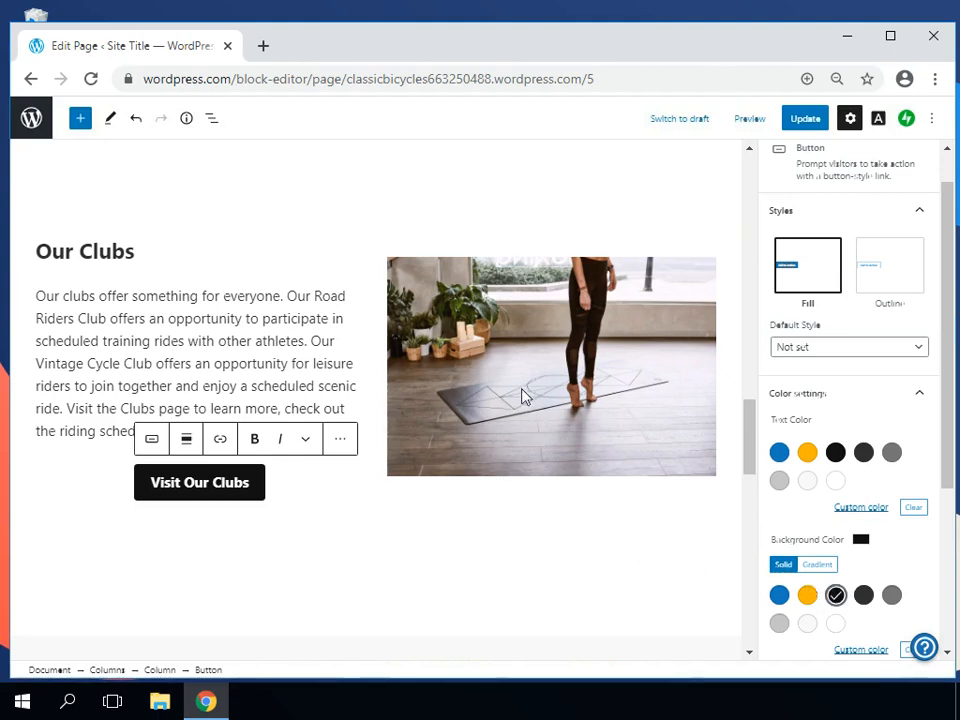
- Start replacing the yoga image beside the Our Clubs text and search the free photo library for "bicycles"
left_click(476, 450)
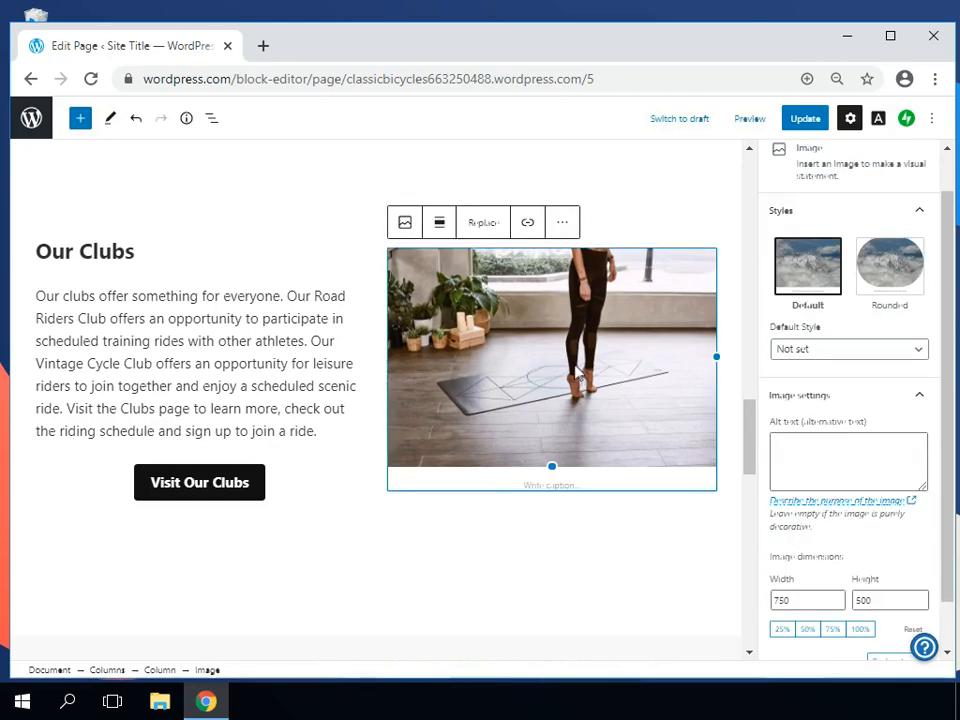
left_click(481, 230)
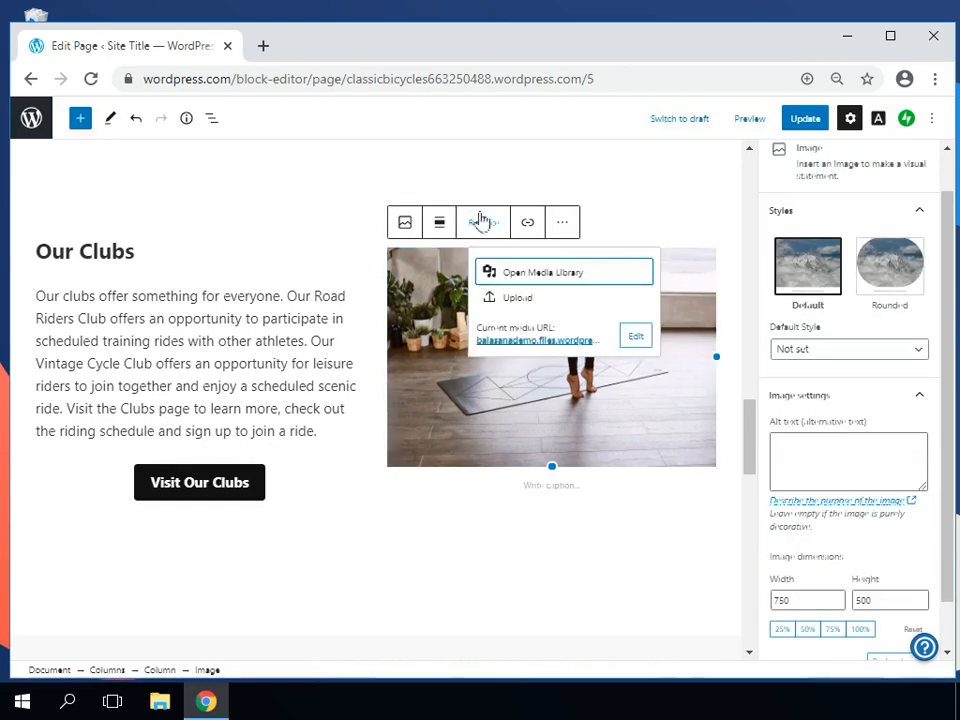
left_click(535, 279)
left_click(151, 150)
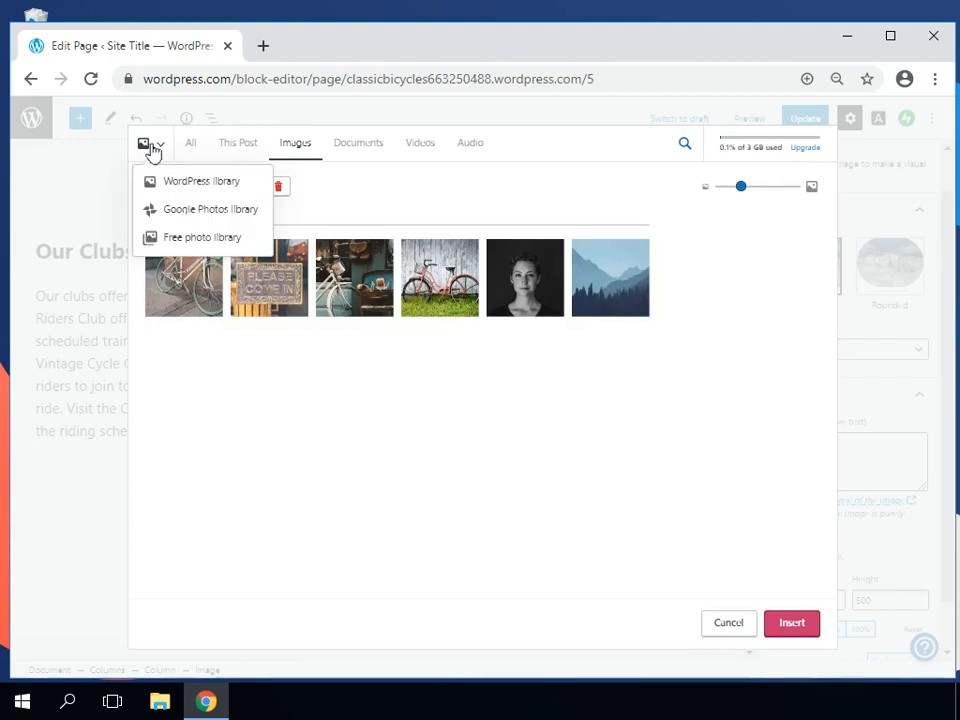
left_click(200, 239)
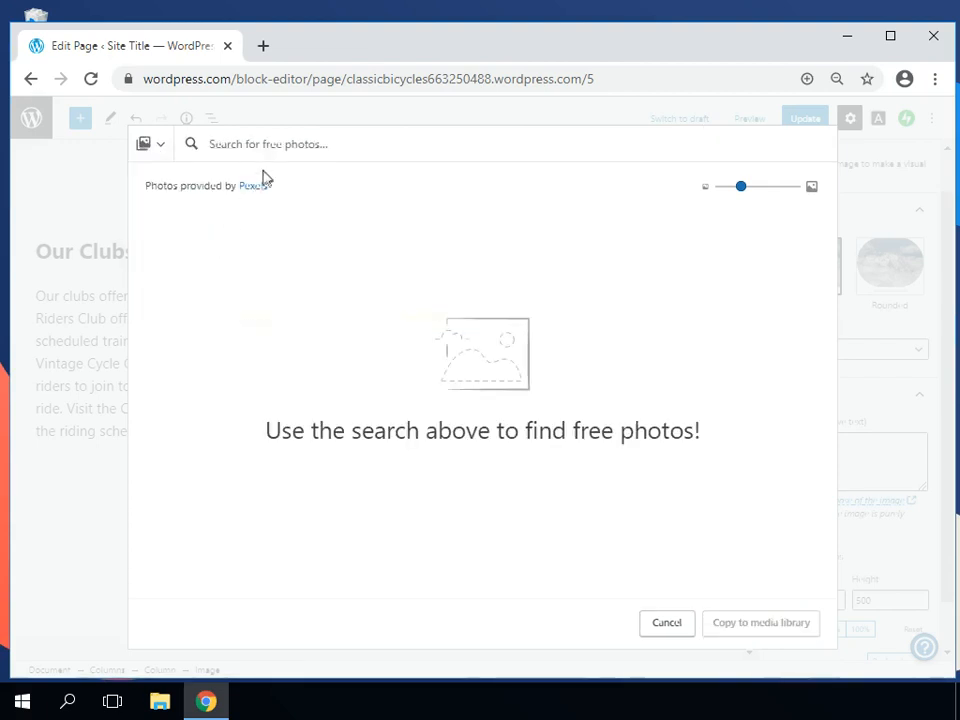
left_click(283, 144)
type("bi")
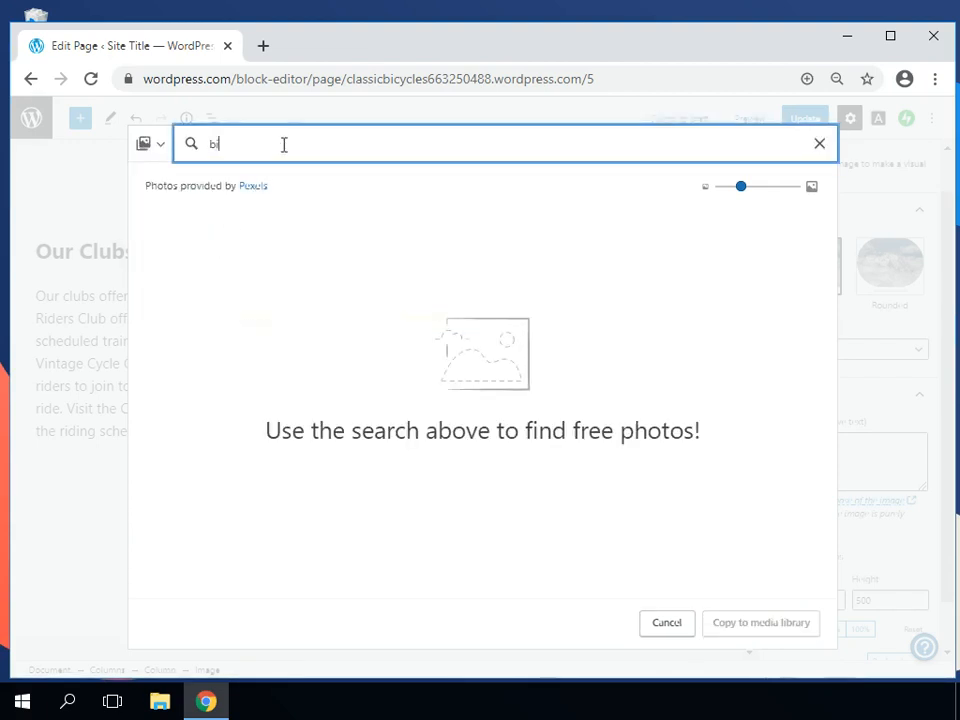
type("cycles")
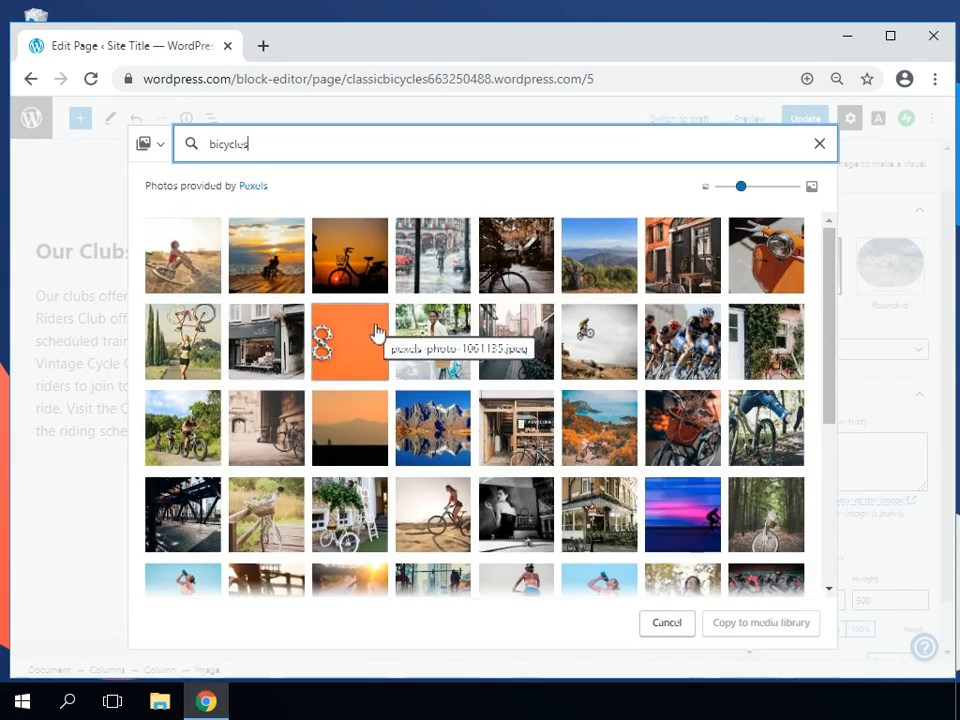
- Copy the photo of a white bicycle painted on leaf-strewn asphalt to the media library and insert it as the Our Clubs image
scroll(376, 333, "down", 5)
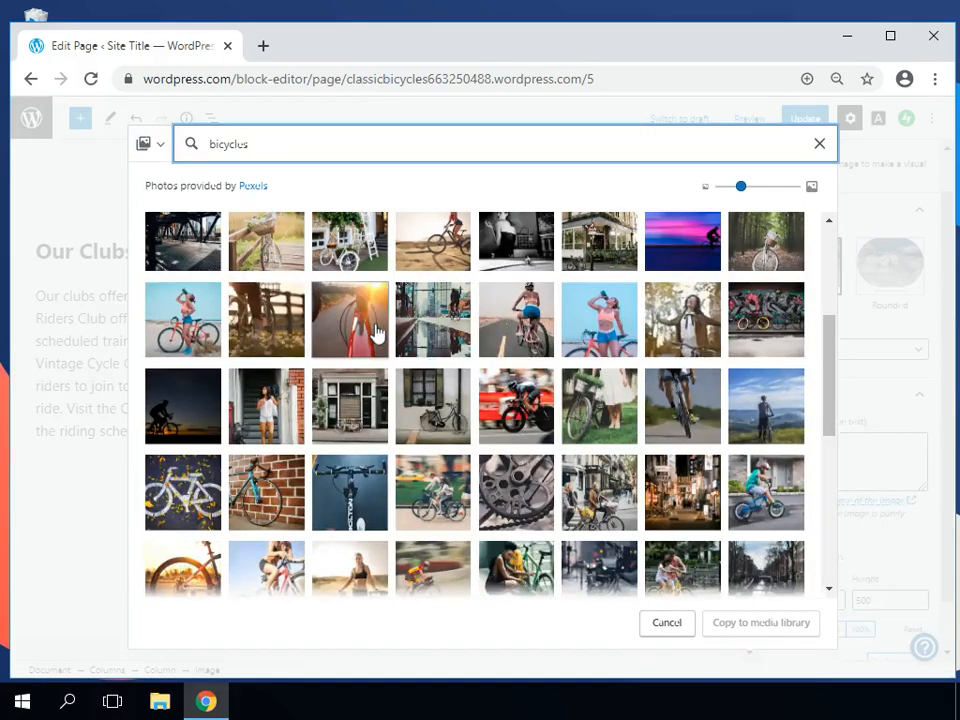
scroll(376, 333, "down", 2)
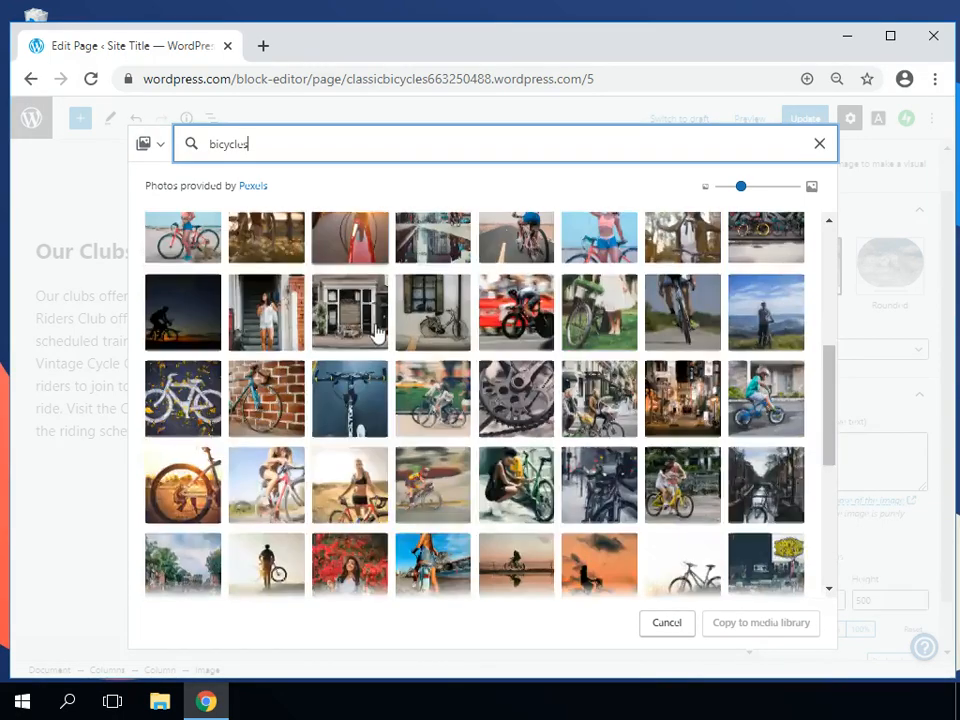
left_click(150, 398)
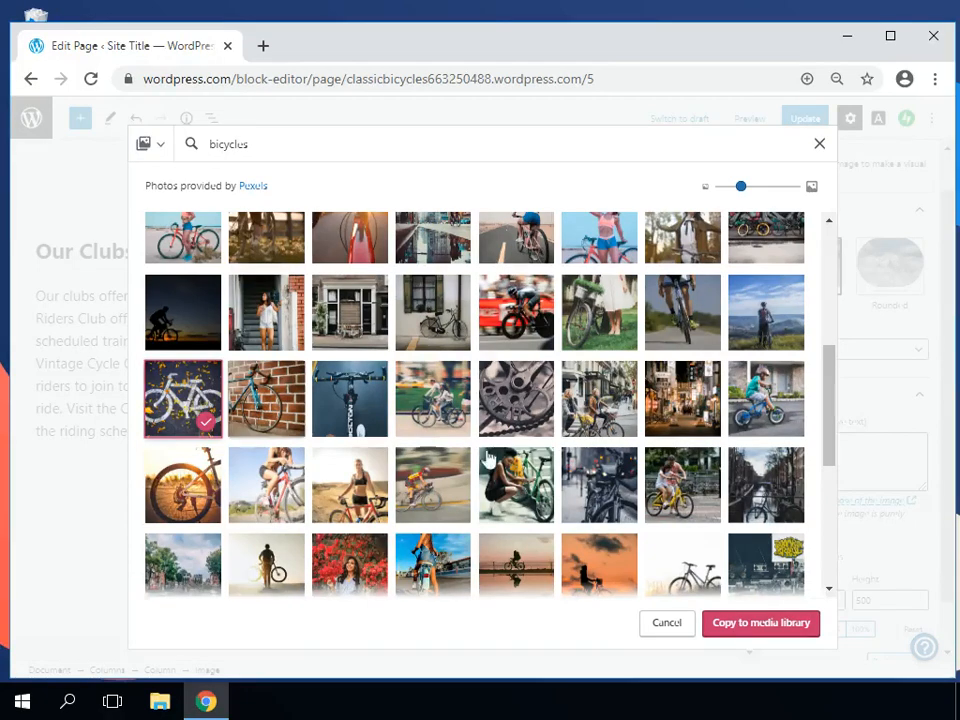
left_click(793, 622)
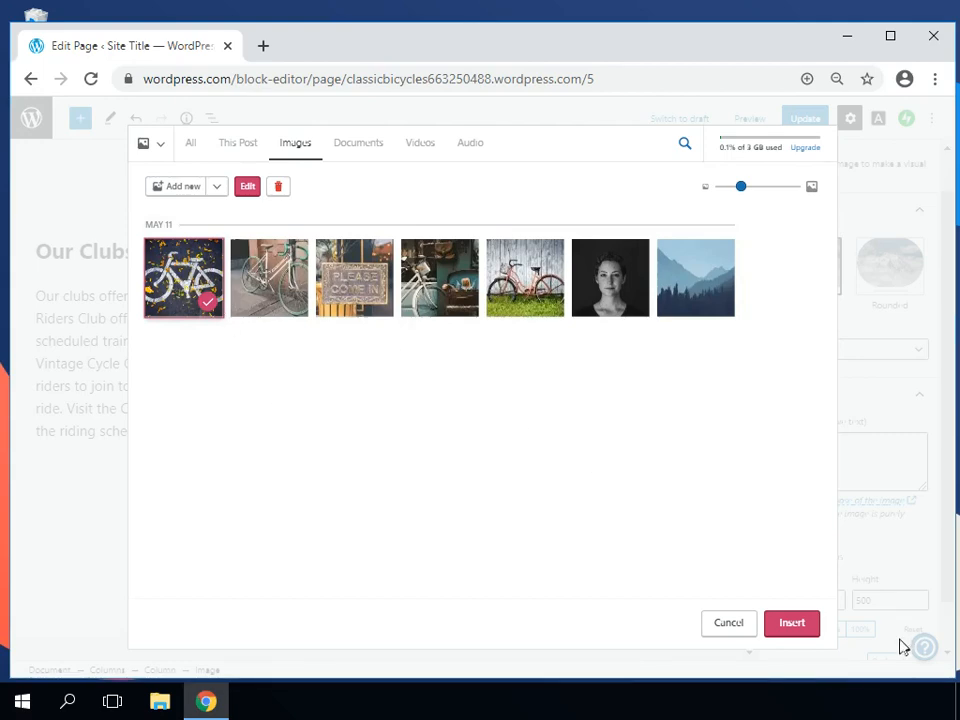
left_click(783, 626)
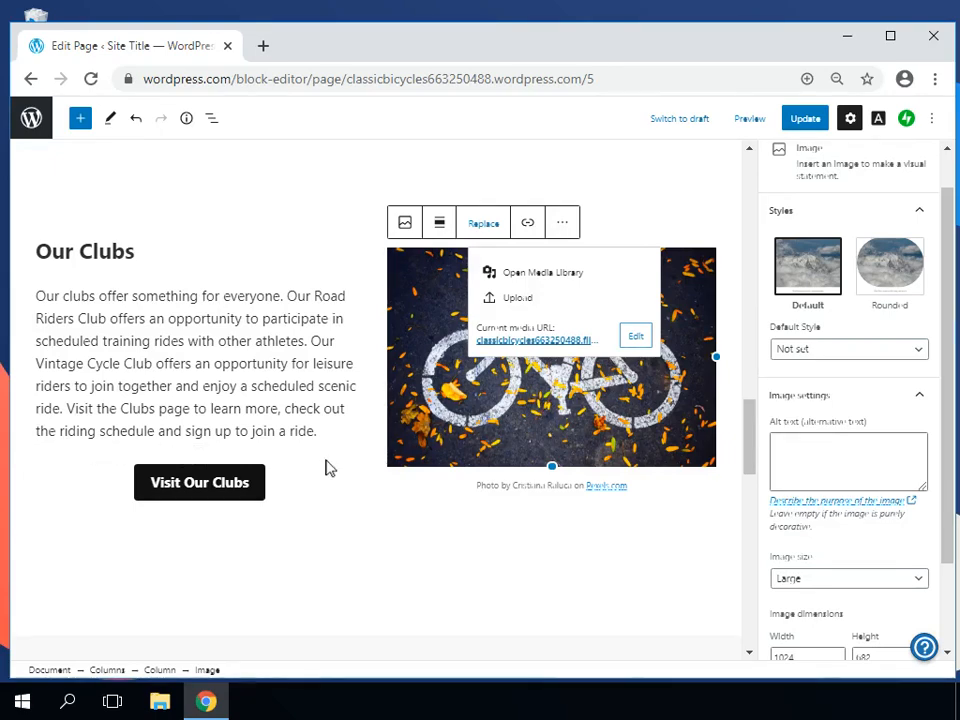
- Change the "Discovery Pass (Best Value)" heading to "Learn to Ride on the Road for Competition"
scroll(326, 467, "down", 3)
scroll(326, 467, "down", 1)
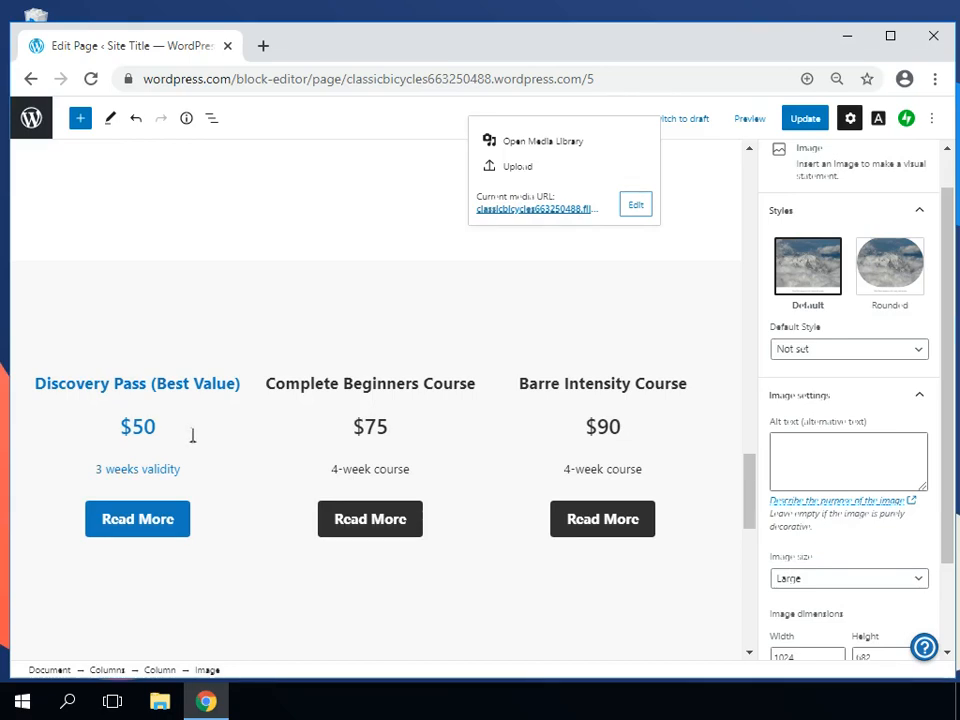
left_click_drag(37, 383, 240, 381)
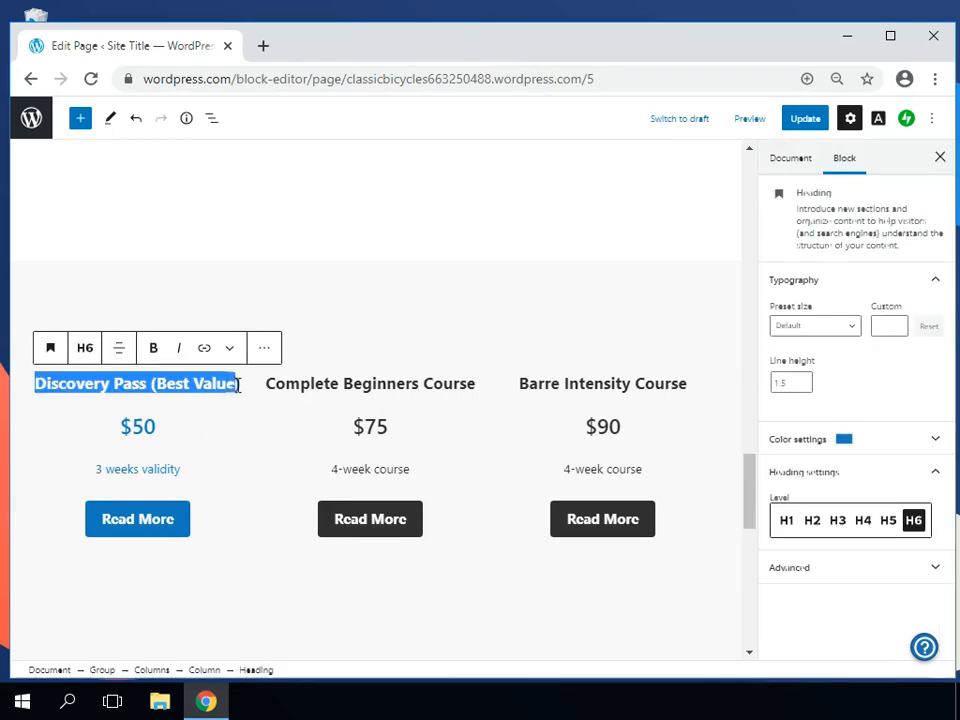
type("Lea")
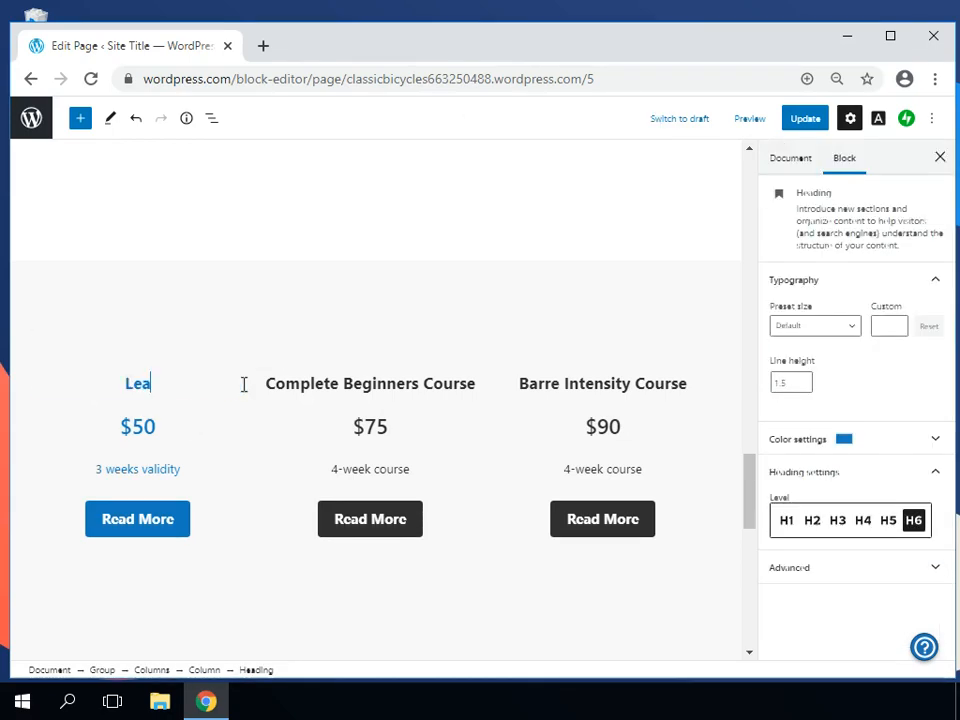
type("rn to Ride o")
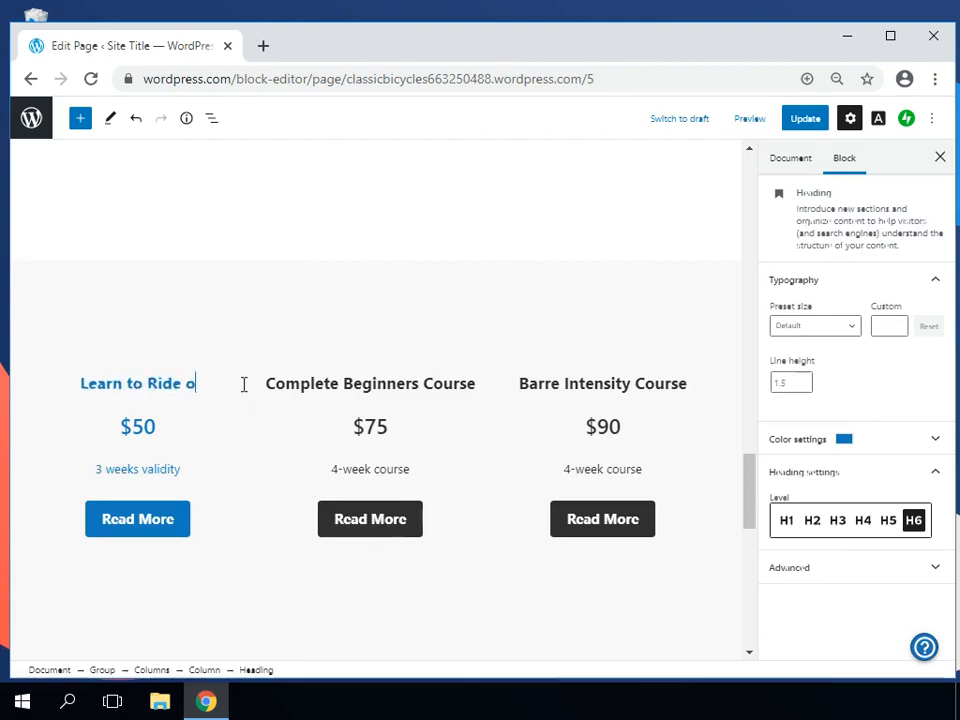
type("n the Road for ")
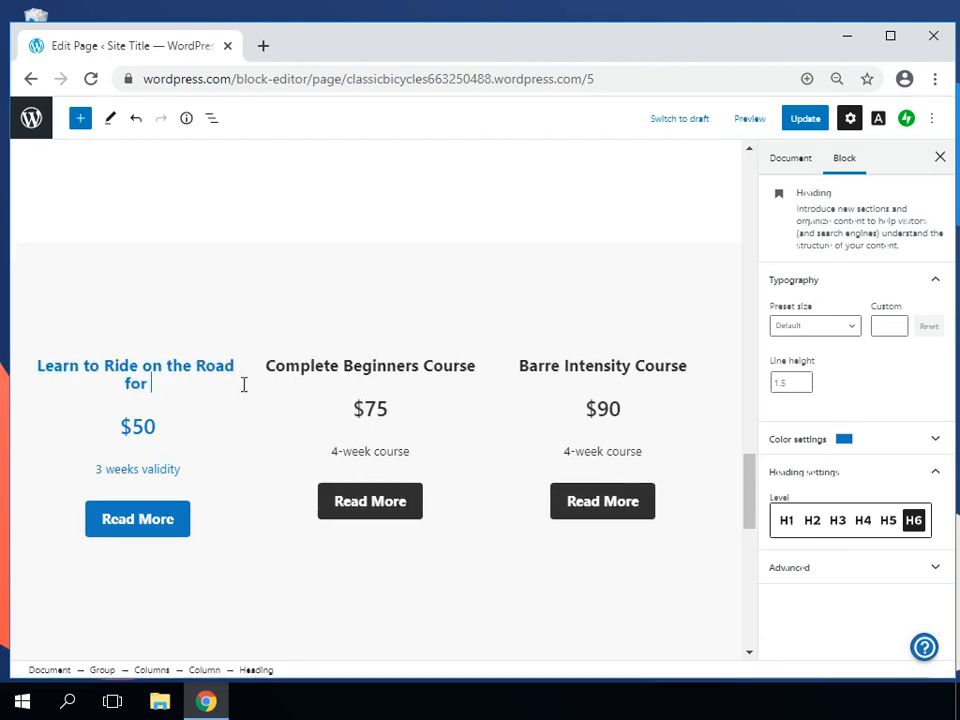
type("Competition")
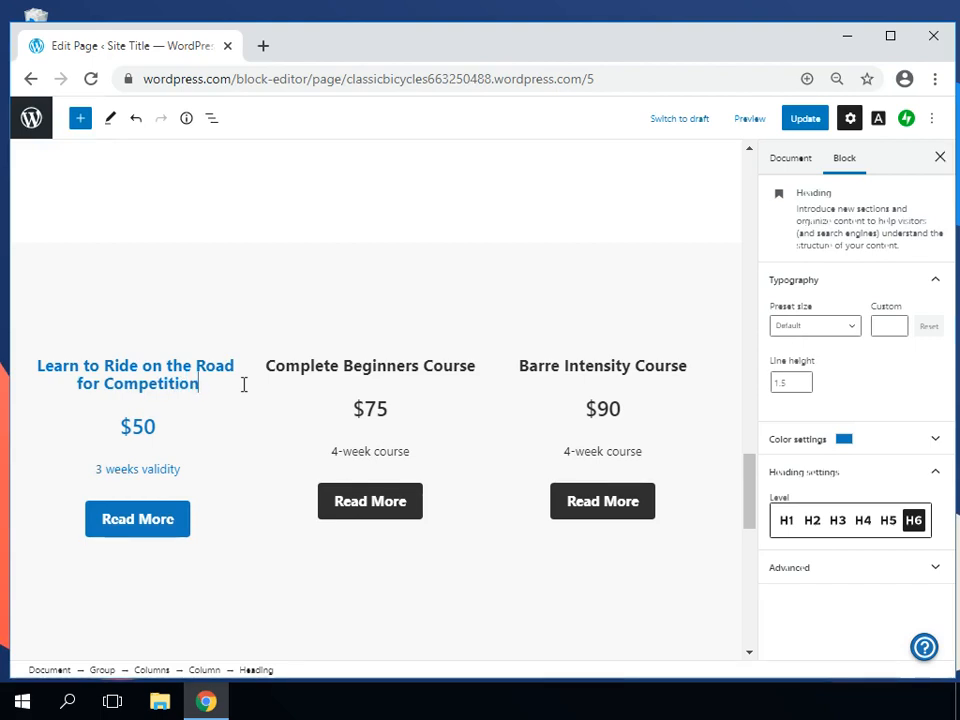
- Set the price under the "Learn to Ride on the Road for Competition" heading to $65 and replace its validity line with "single session"
left_click(159, 427)
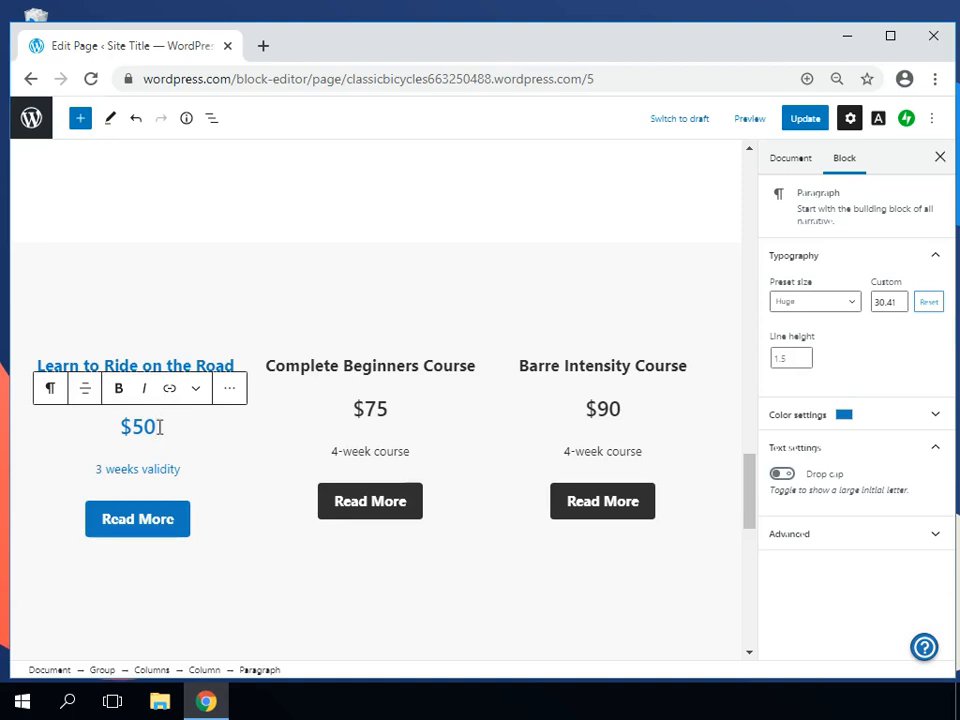
key("BackSpace")
key("BackSpace")
type("65")
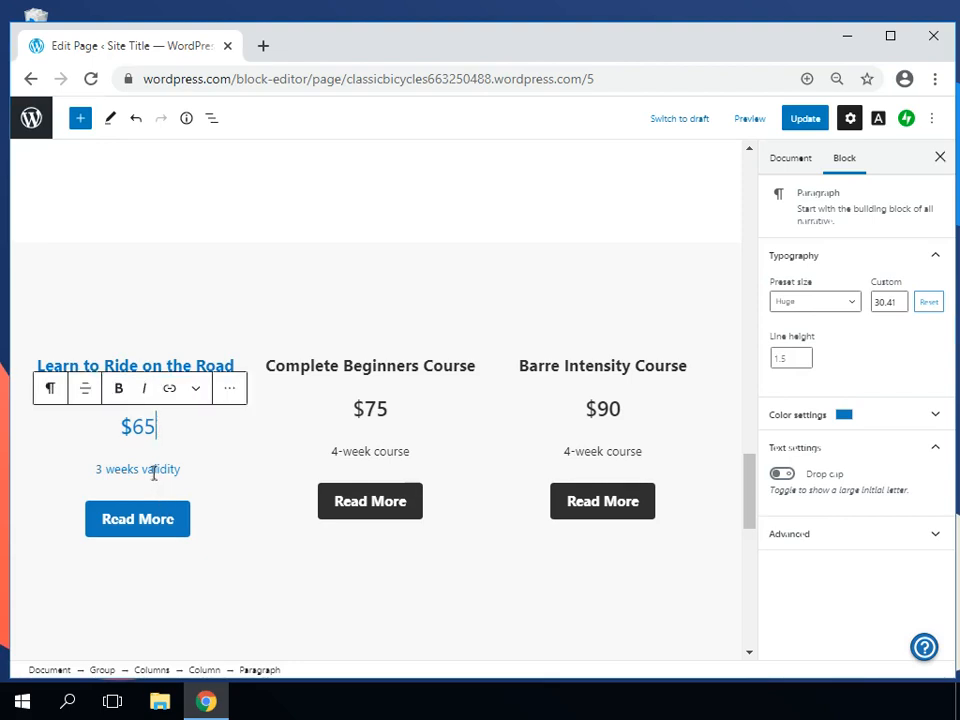
left_click(151, 469)
triple_click(152, 470)
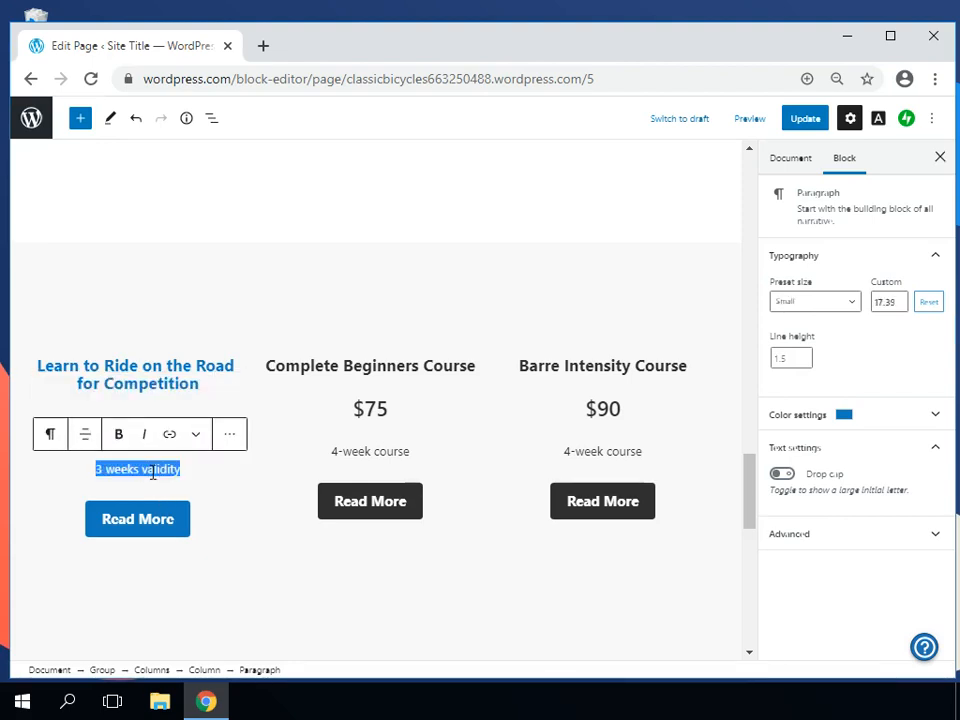
type("e session")
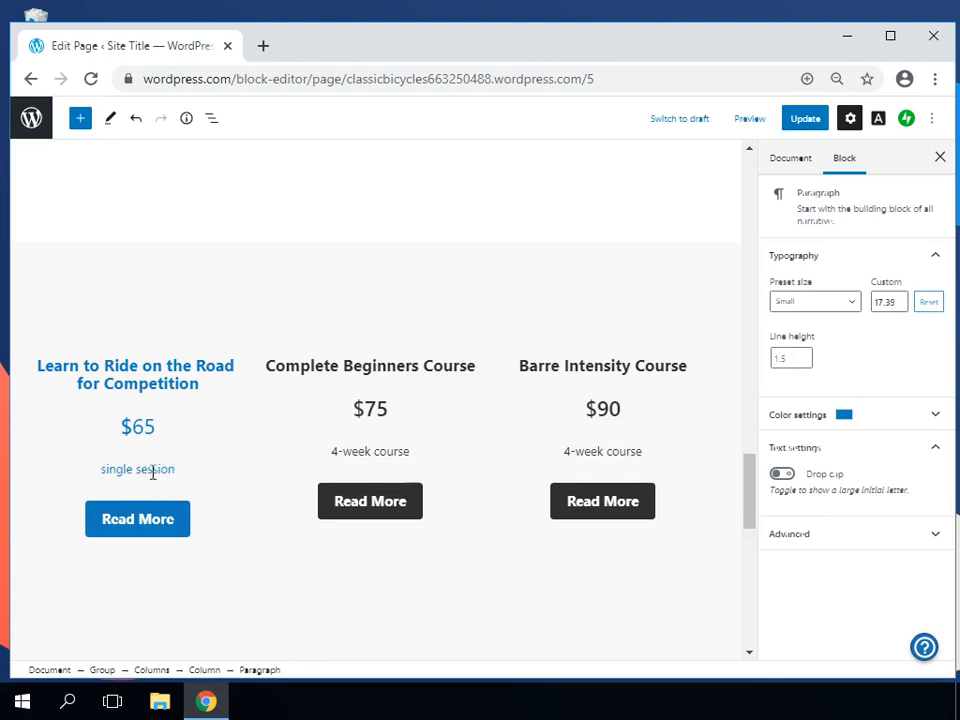
left_click(218, 526)
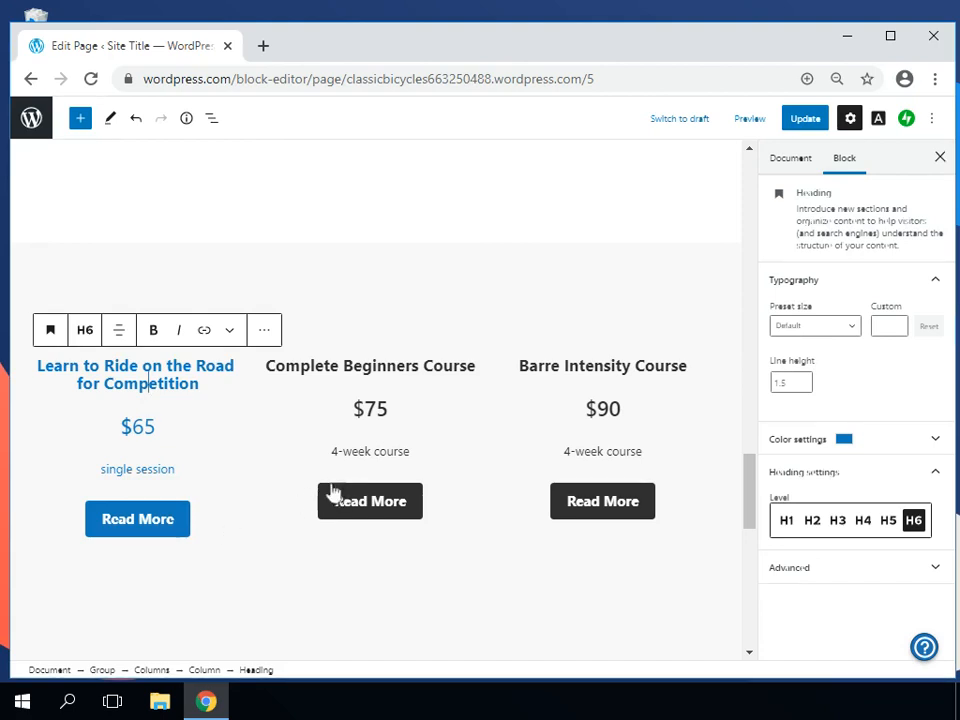
- Set the text color of the "Learn to Ride on the Road for Competition" heading to black
left_click_drag(209, 388, 43, 366)
mouse_move(220, 387)
left_mouse_down()
mouse_move(36, 364)
mouse_move(129, 364)
mouse_move(214, 388)
left_mouse_up()
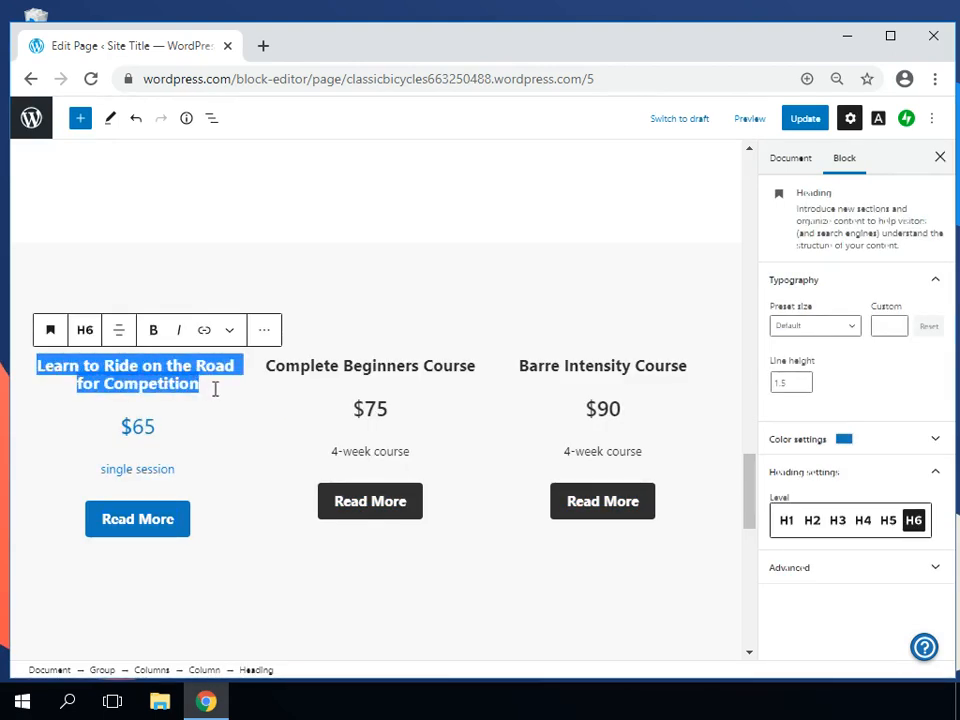
left_click(932, 445)
left_click(836, 498)
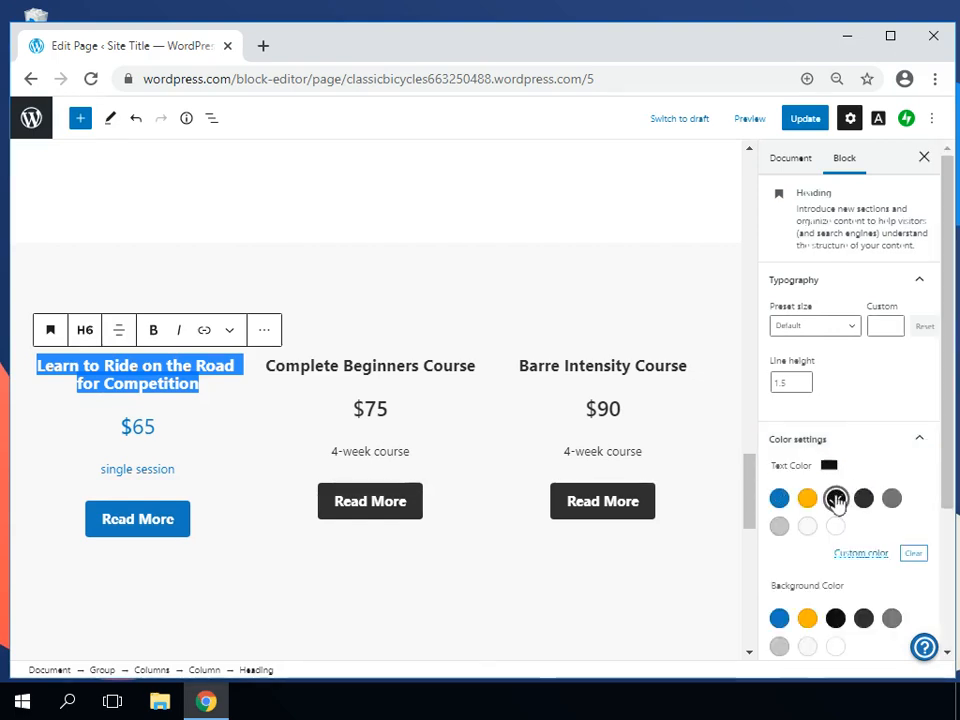
- Set the text color of both the $65 price and the "single session" line to black
left_click(128, 435)
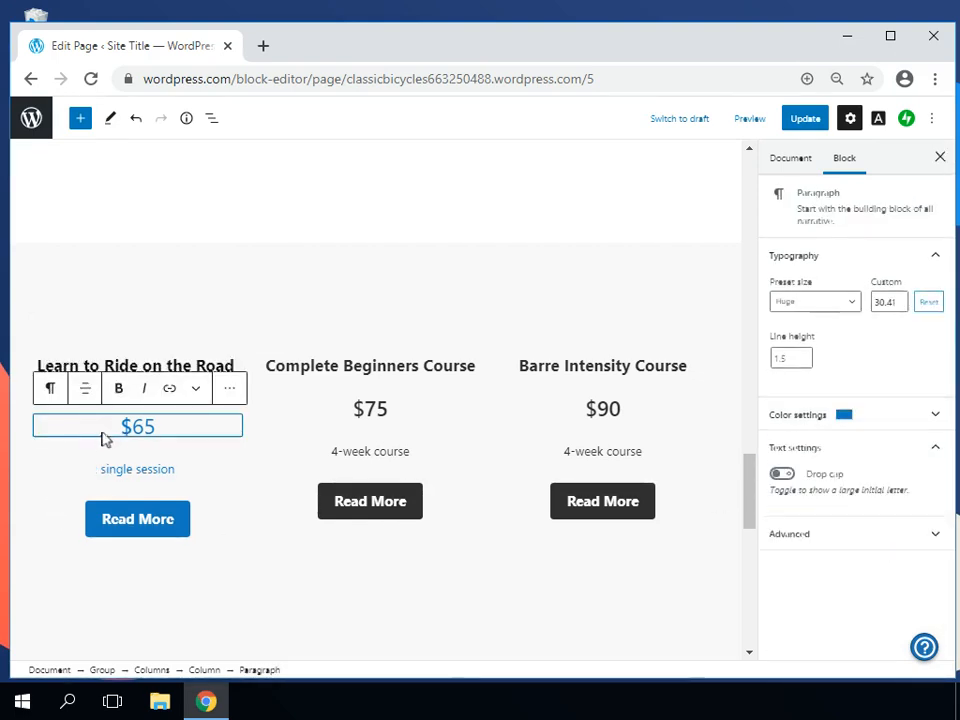
left_click_drag(165, 437, 110, 430)
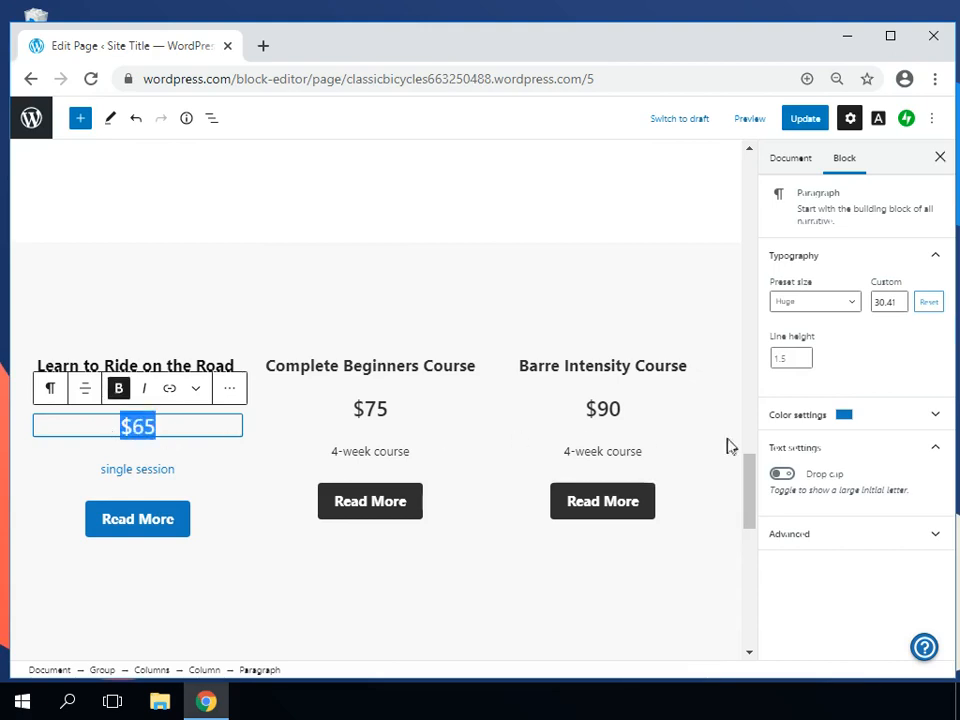
left_click(852, 424)
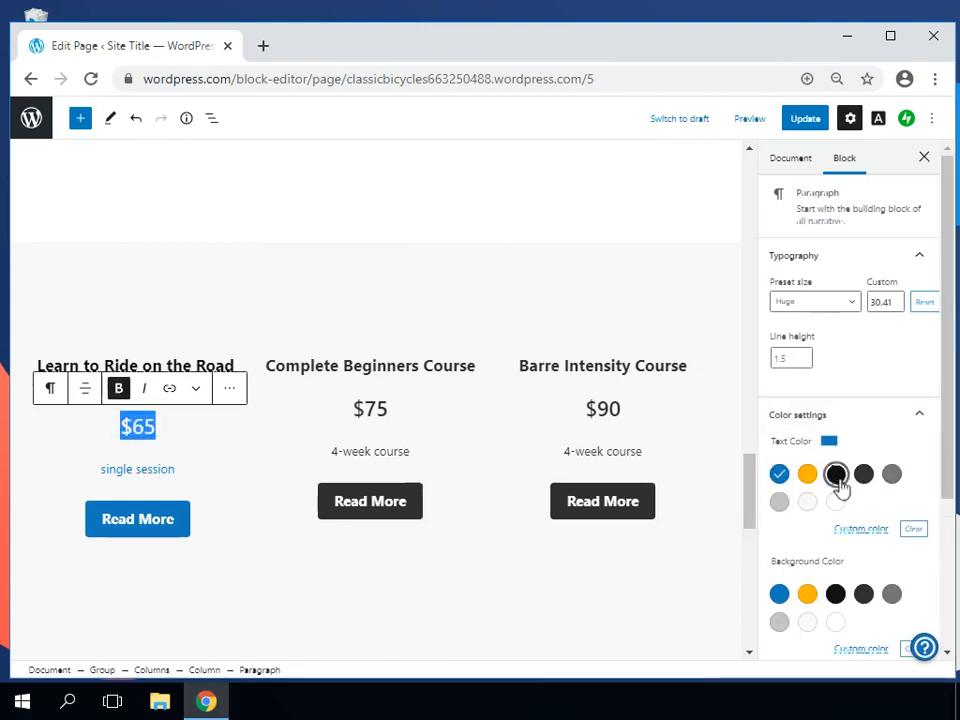
left_click(838, 484)
left_click(95, 475)
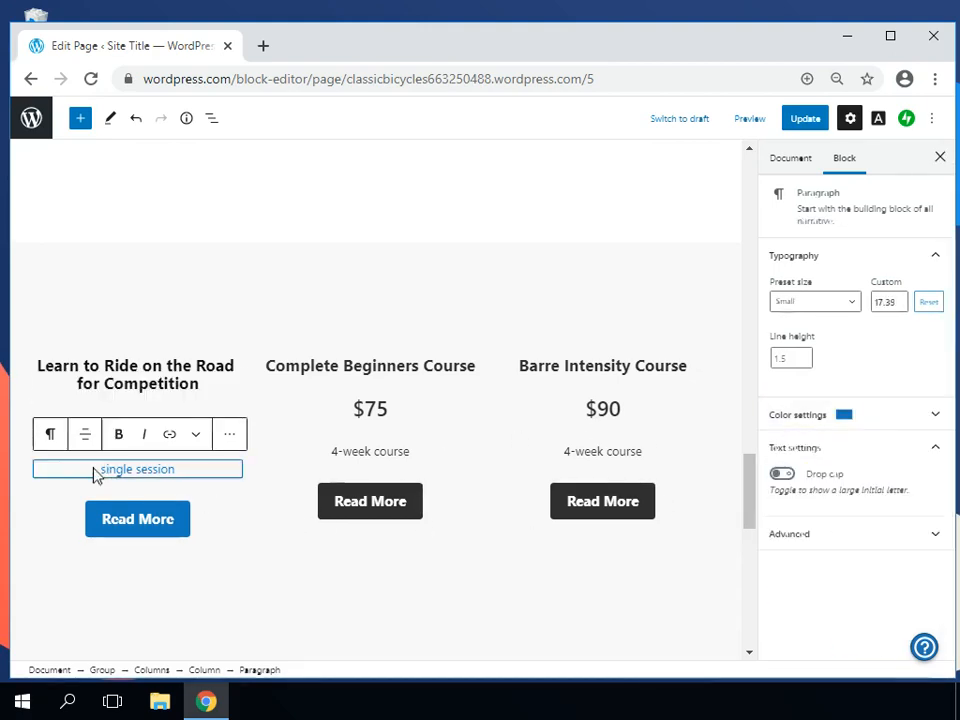
left_click_drag(100, 469, 176, 469)
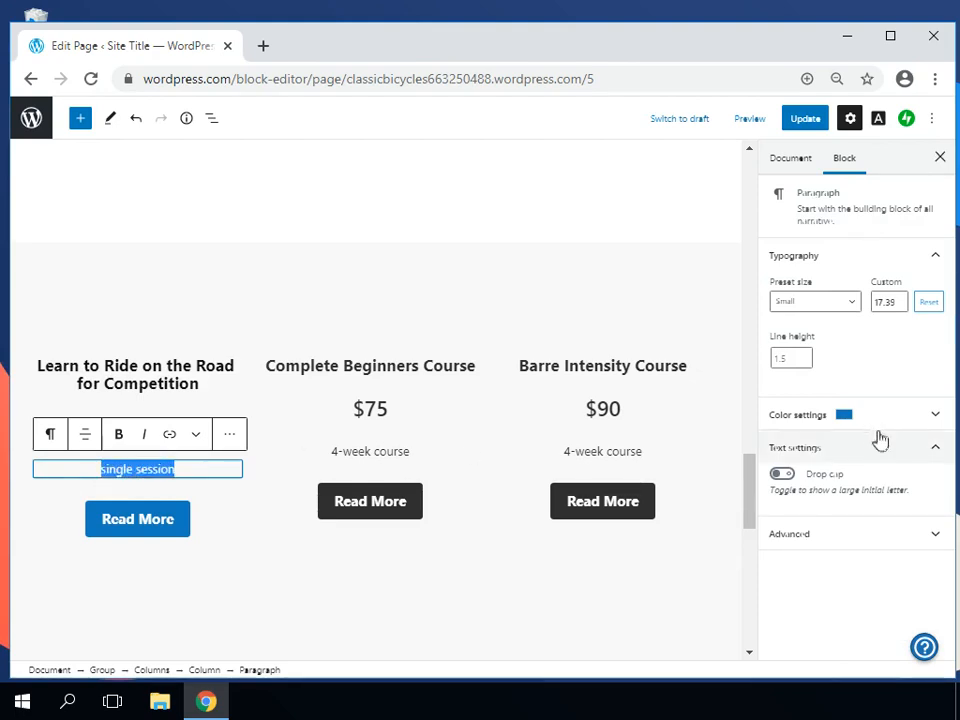
left_click(855, 424)
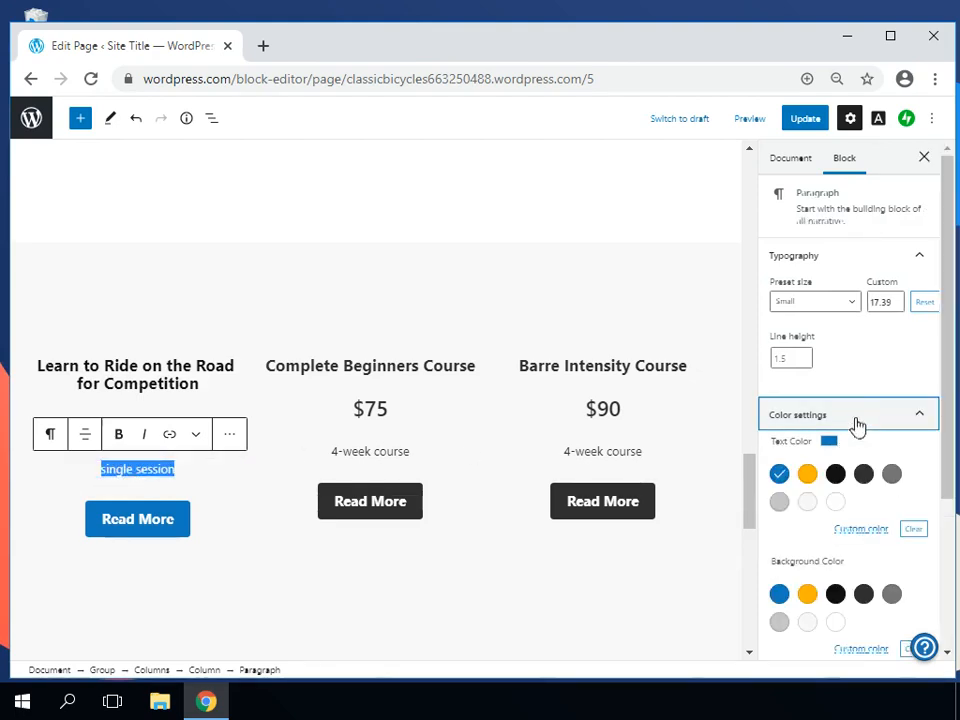
left_click(836, 476)
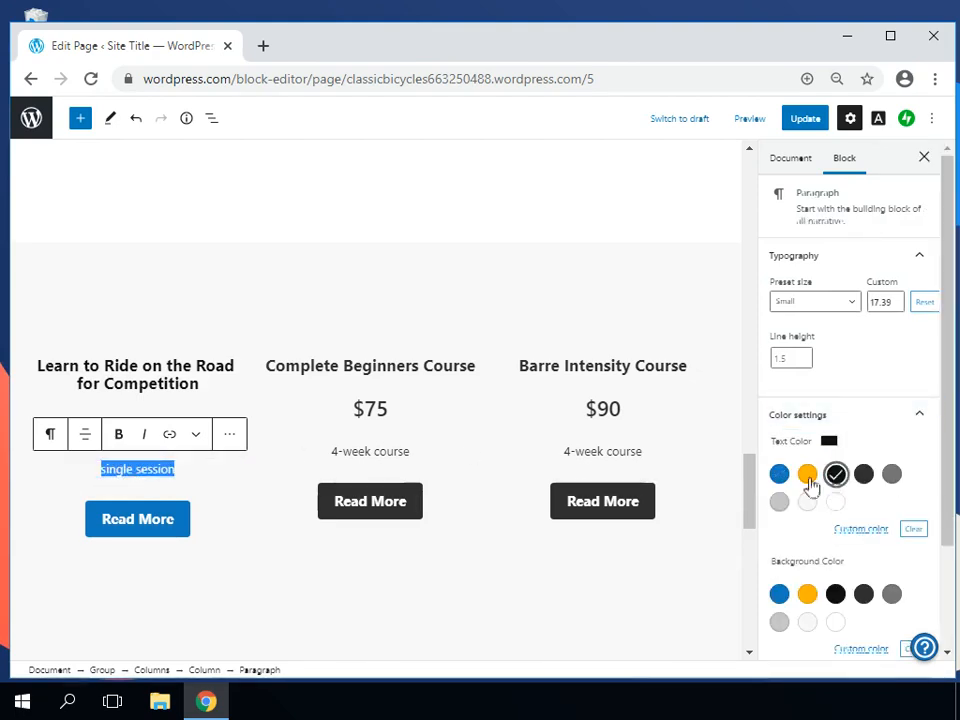
- Set the background color of the "Read More" button under "single session" to solid black
left_click(117, 538)
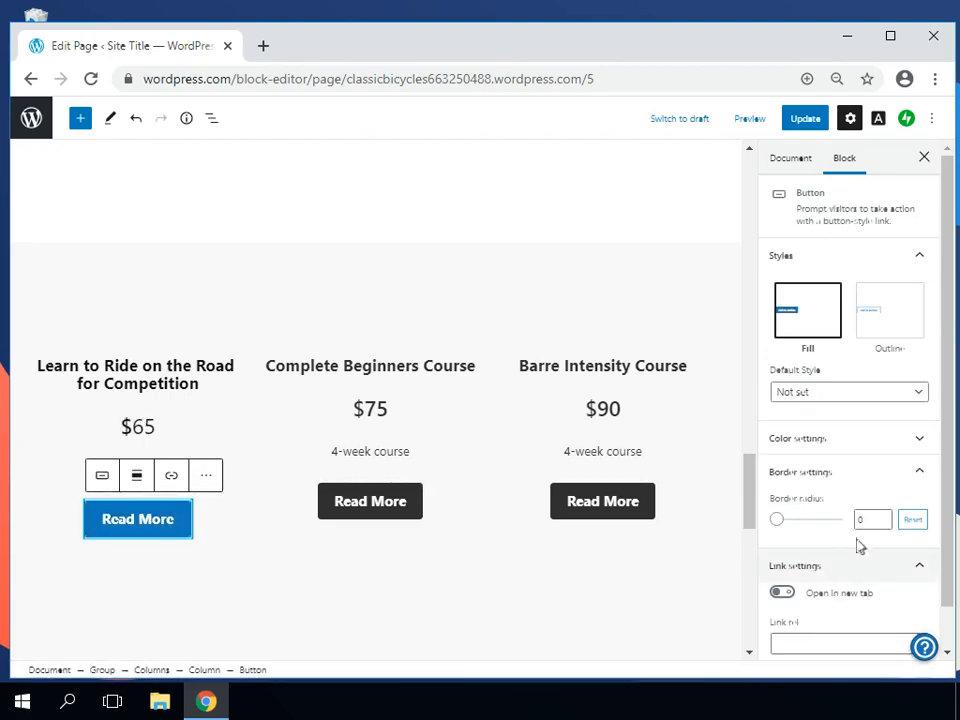
scroll(862, 527, "down", 1)
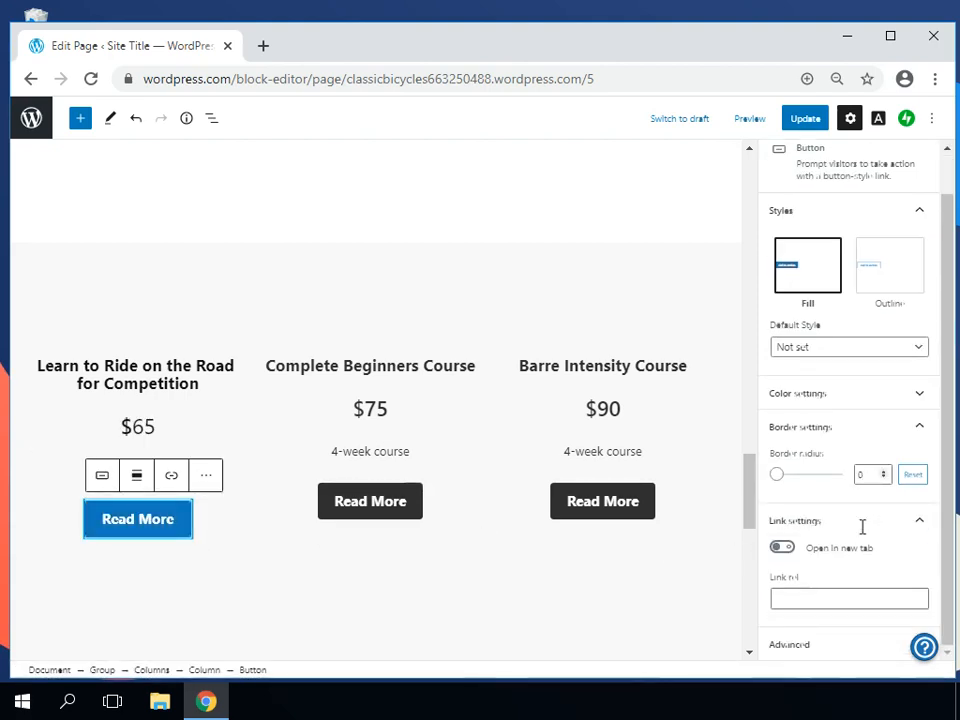
left_click(836, 395)
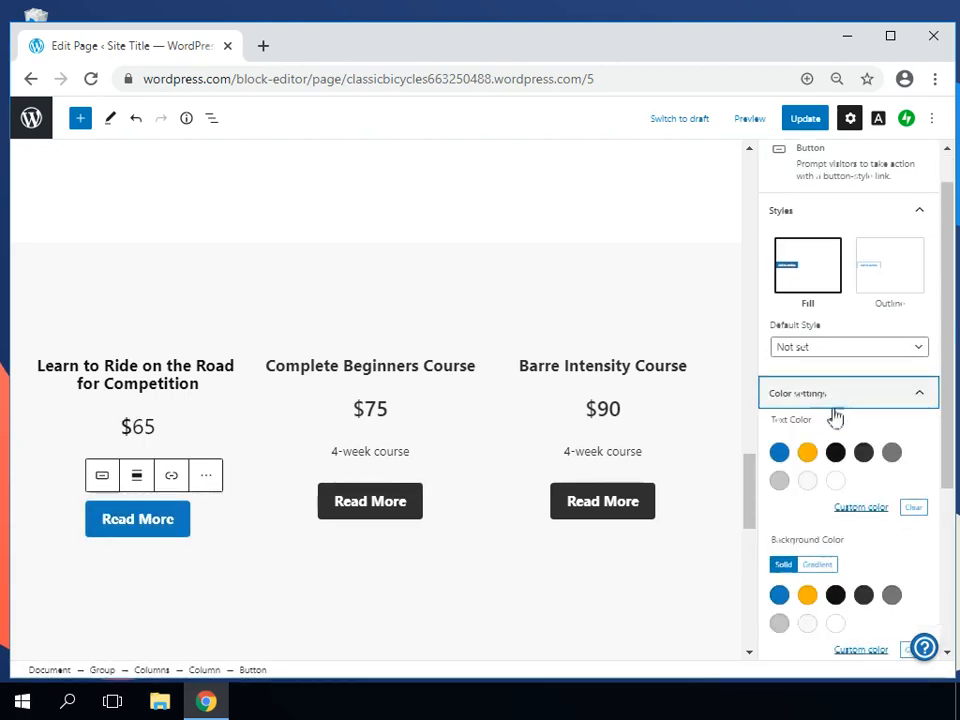
left_click(837, 598)
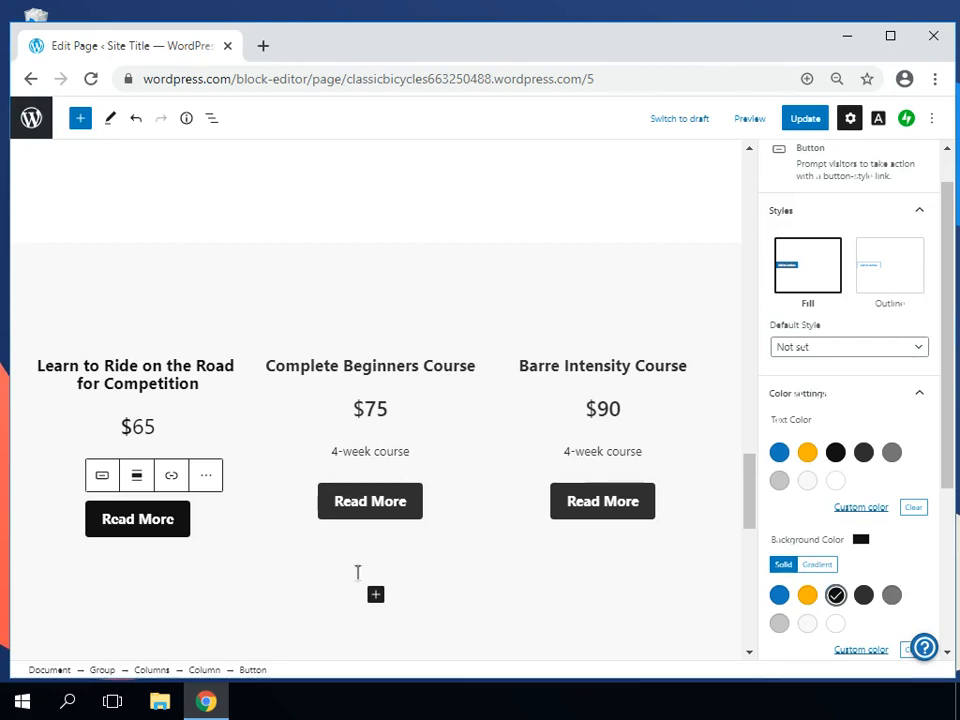
- Replace the "Complete Beginners Course" heading with "Learn to Service Your Bike on the Road"
triple_click(372, 358)
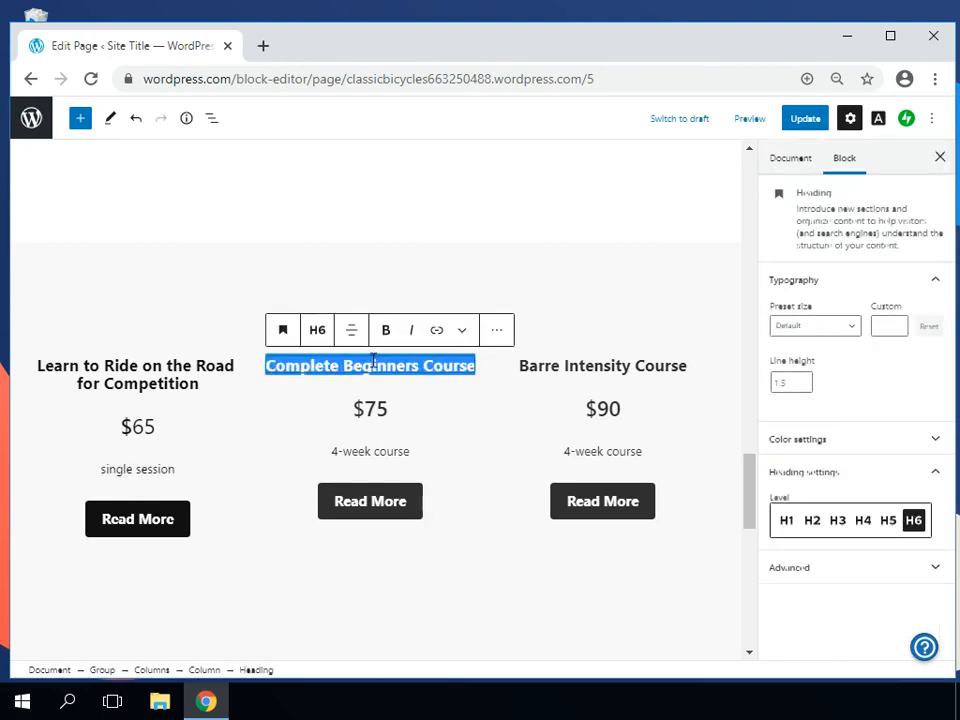
scroll(373, 364, "down", 10)
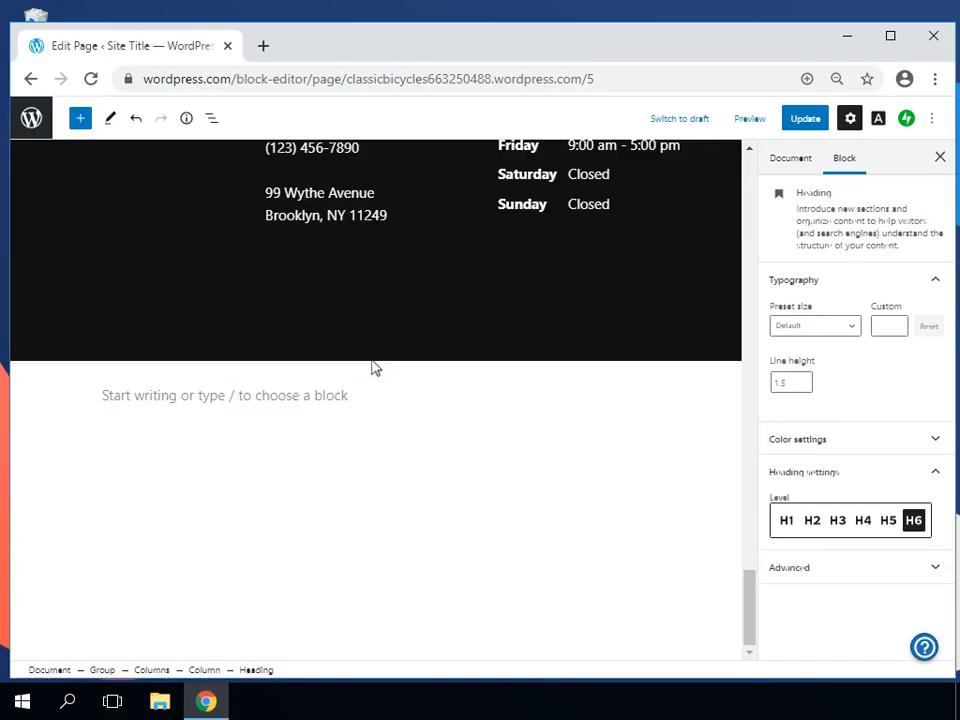
scroll(372, 368, "up", 15)
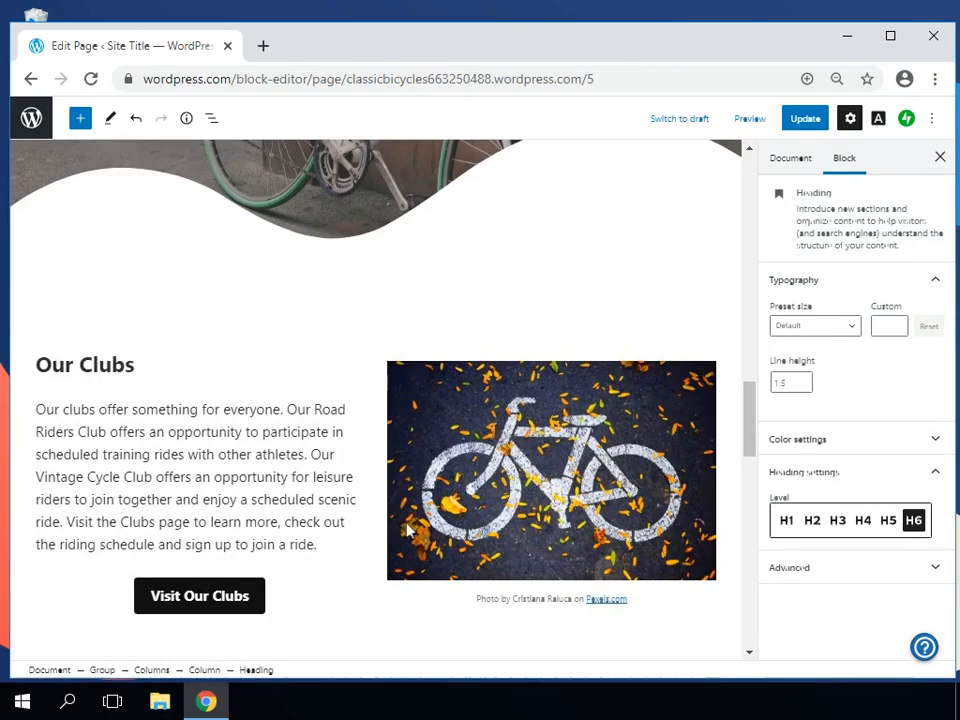
scroll(401, 450, "down", 5)
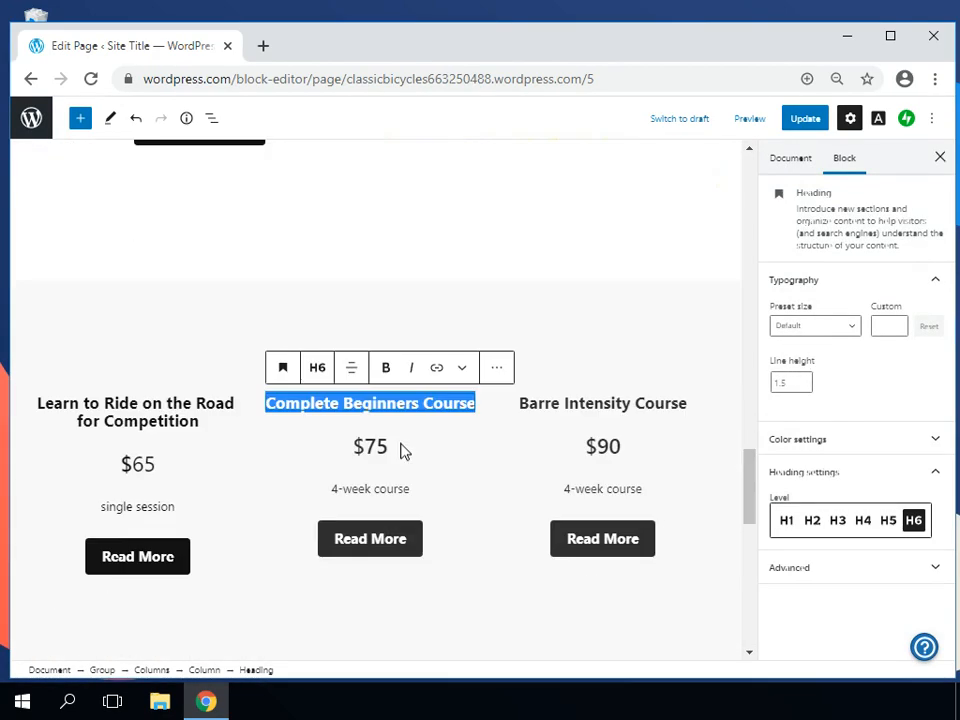
left_click(393, 404)
triple_click(394, 407)
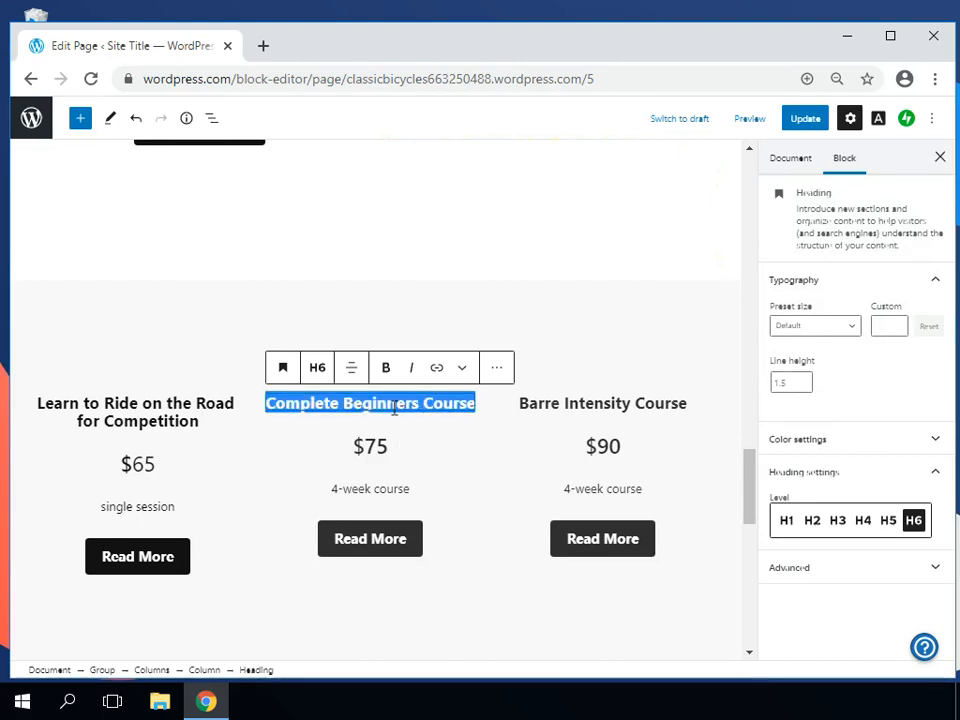
scroll(394, 407, "down", 8)
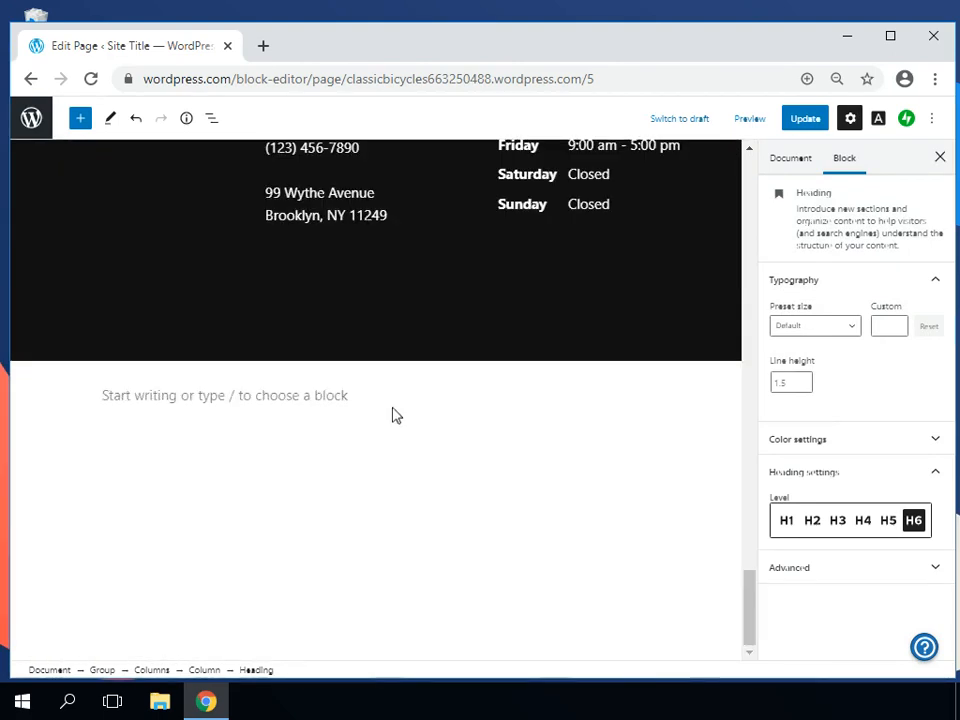
scroll(392, 414, "up", 8)
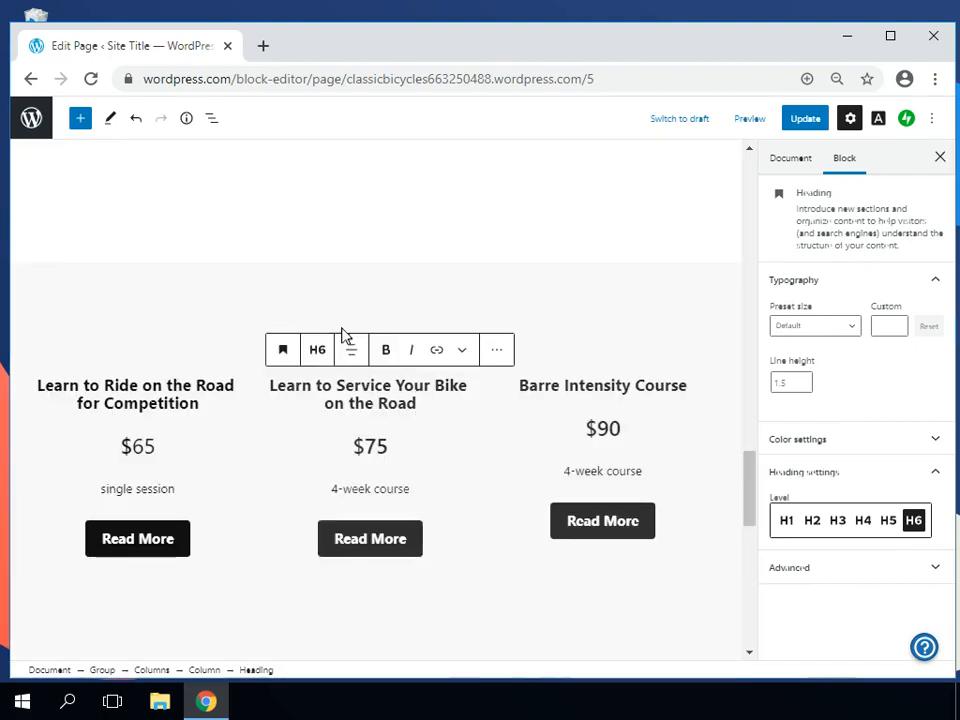
- Set the price under the "Learn to Service Your Bike on the Road" heading to $50 and replace its "4-week course" line with "single session"
double_click(370, 447)
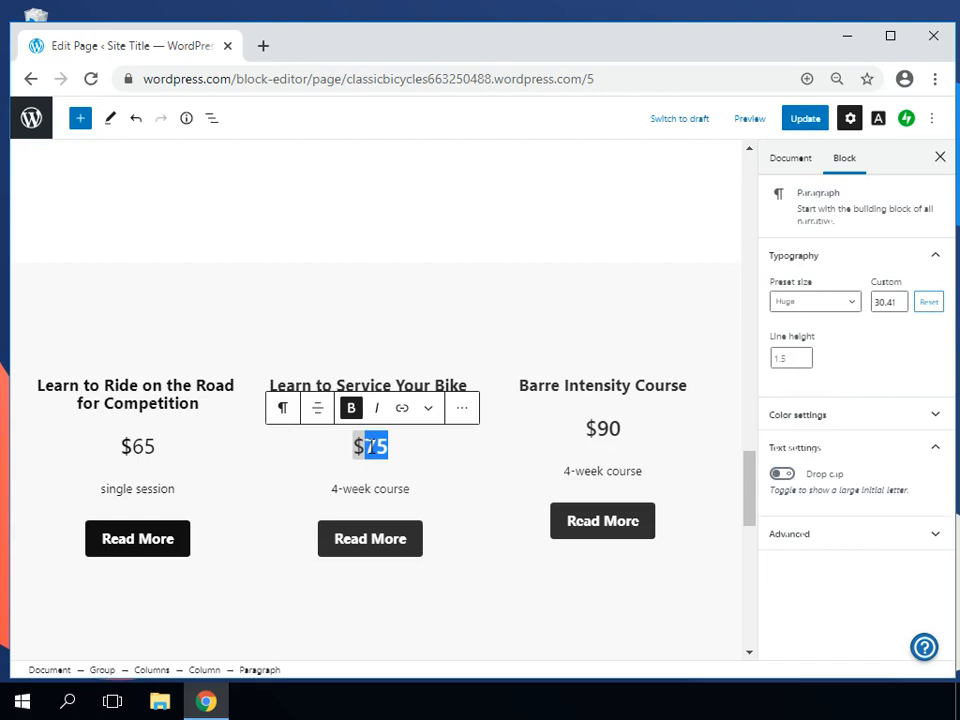
type("50")
triple_click(360, 489)
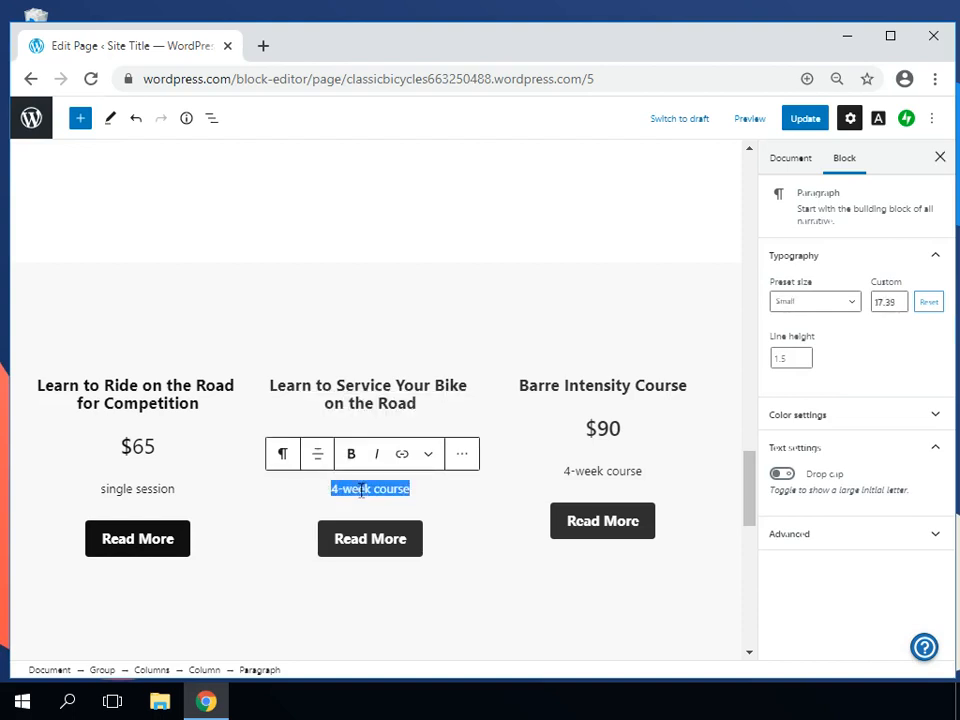
type("single session")
- Replace the "Barre Intensity Course" heading with "Riding Essentials: All About Gear and Nutrition"
left_click(525, 387)
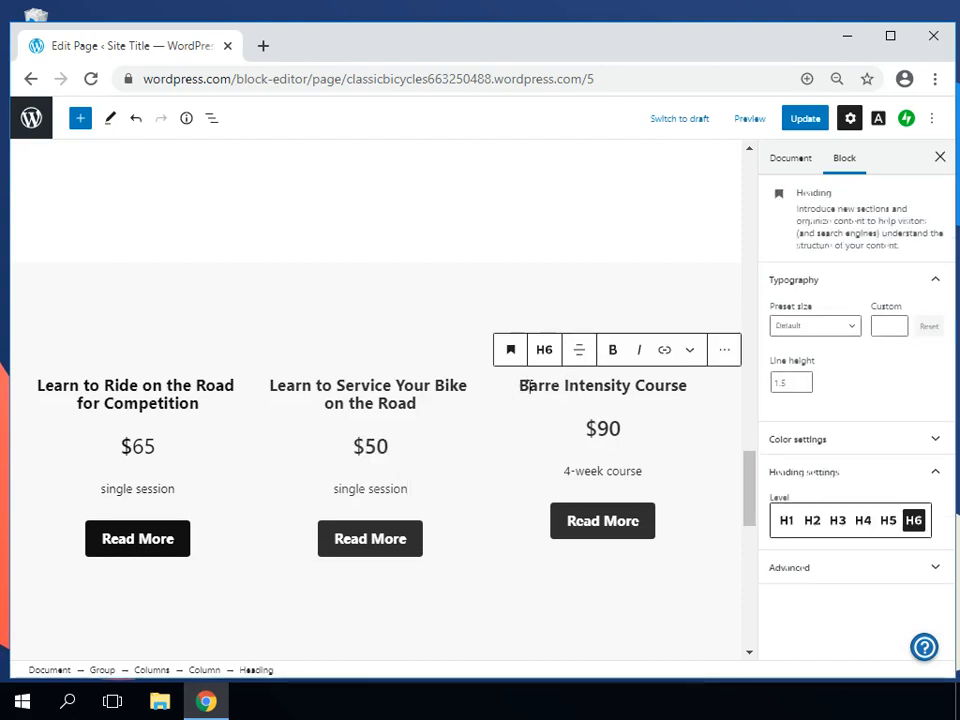
left_click_drag(525, 387, 695, 388)
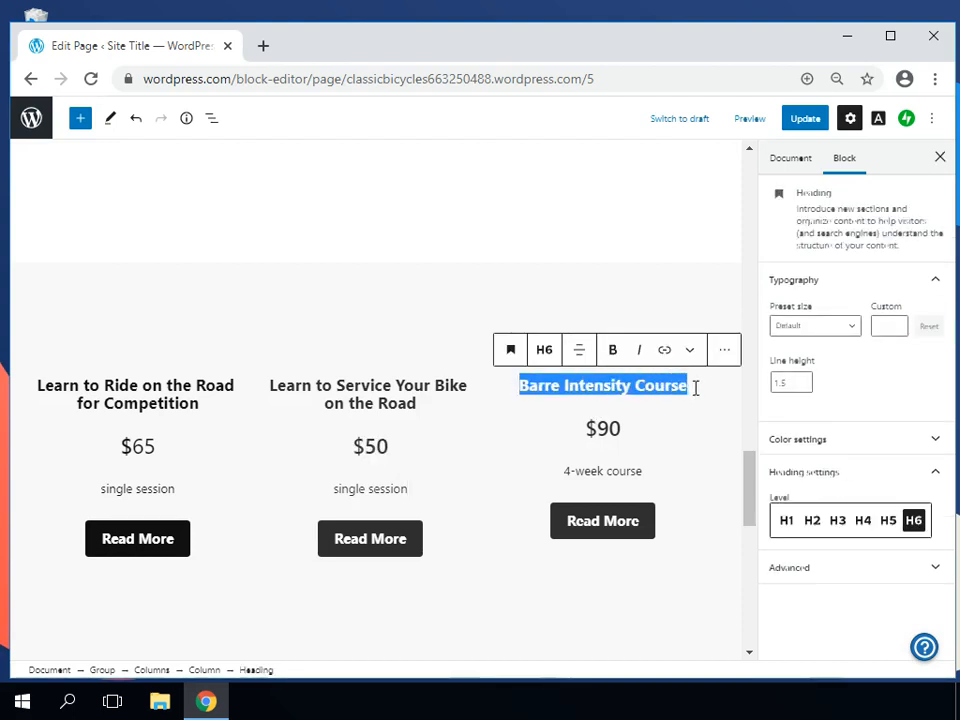
type("Riding Essenti")
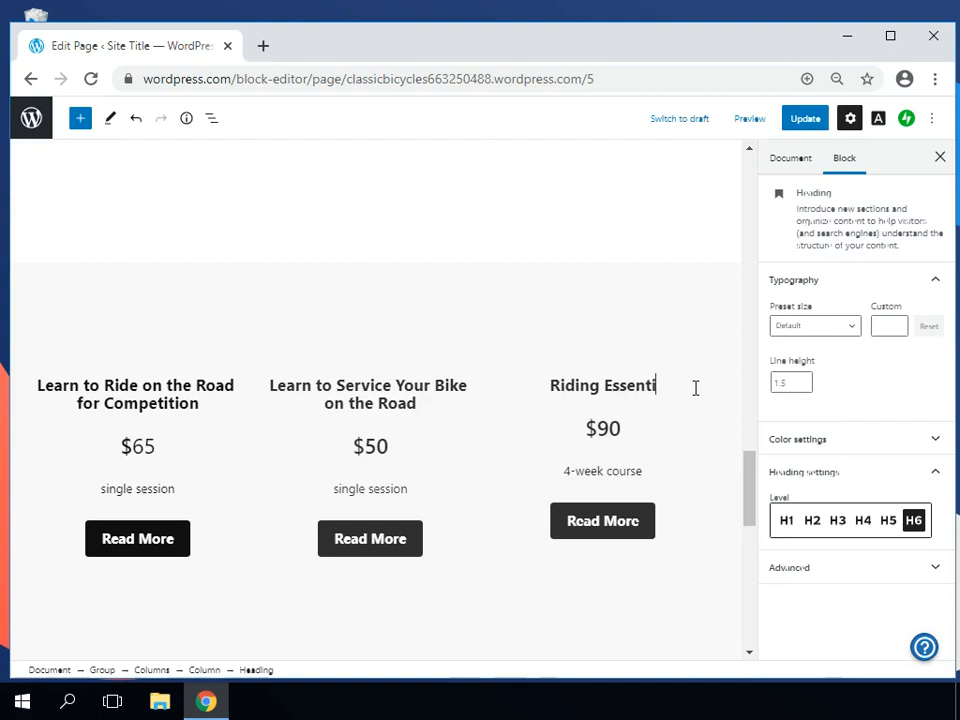
type("als: All ab")
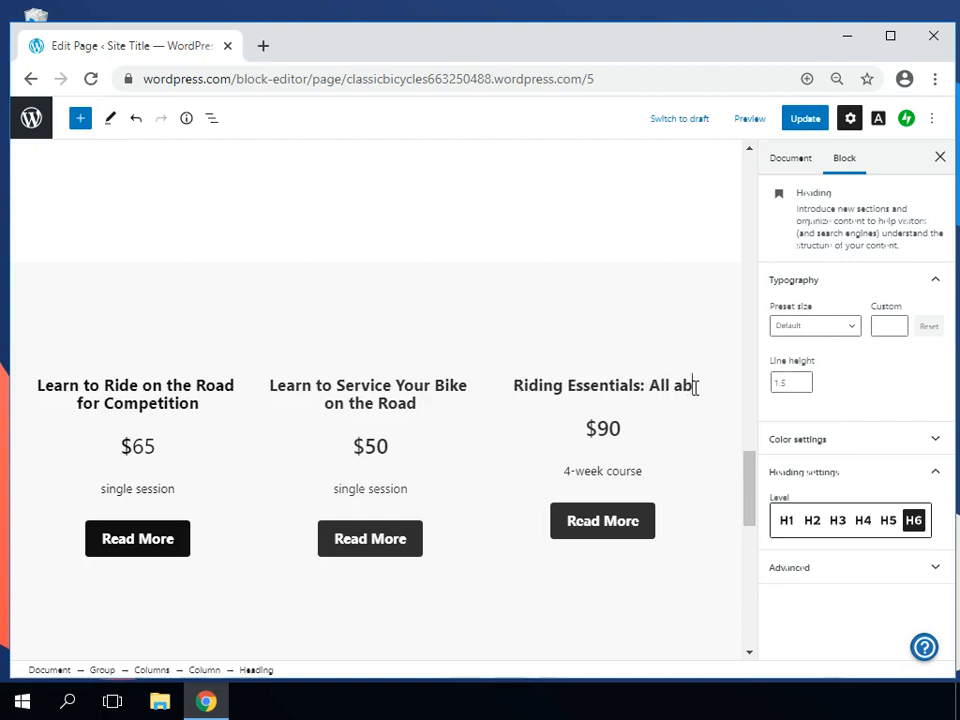
key("BackSpace")
key("BackSpace")
type("About ")
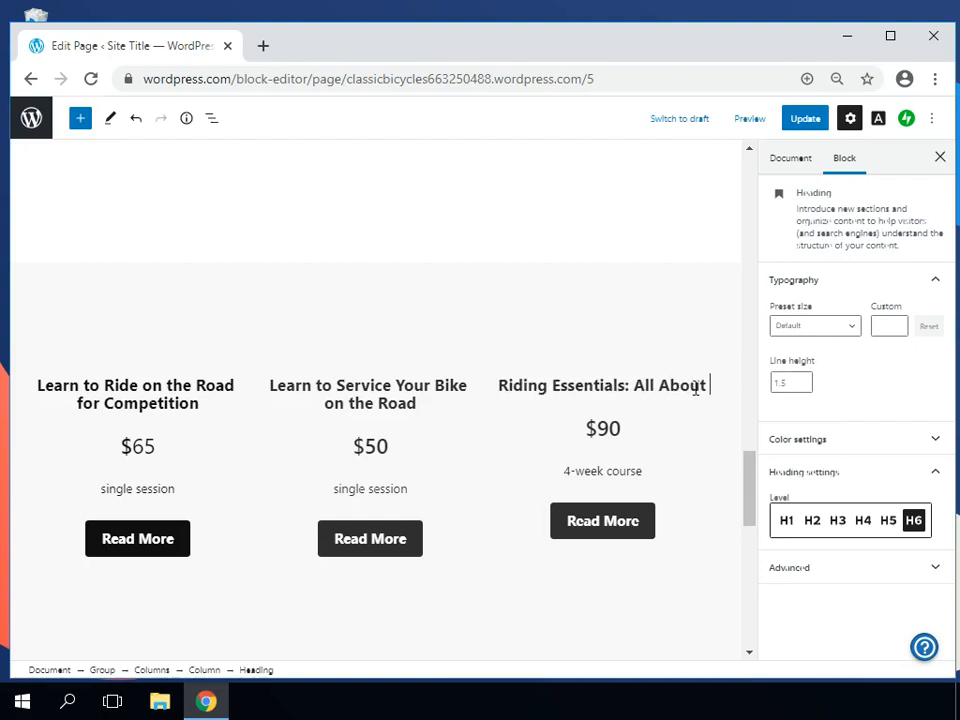
type("GEar")
key("BackSpace")
key("BackSpace")
key("BackSpace")
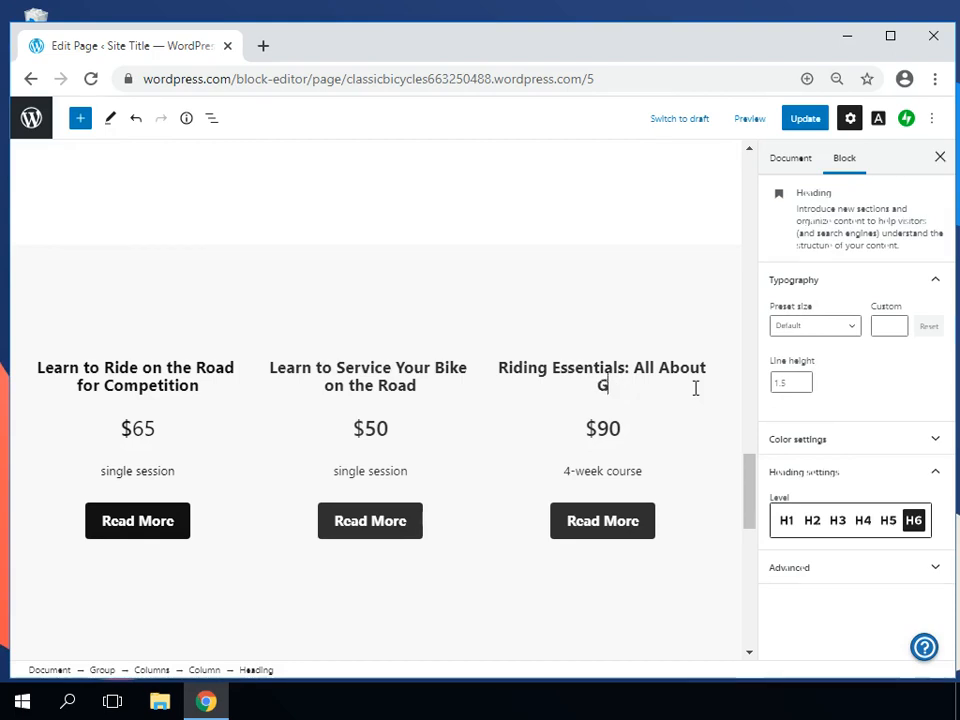
type("ear and Nutrition")
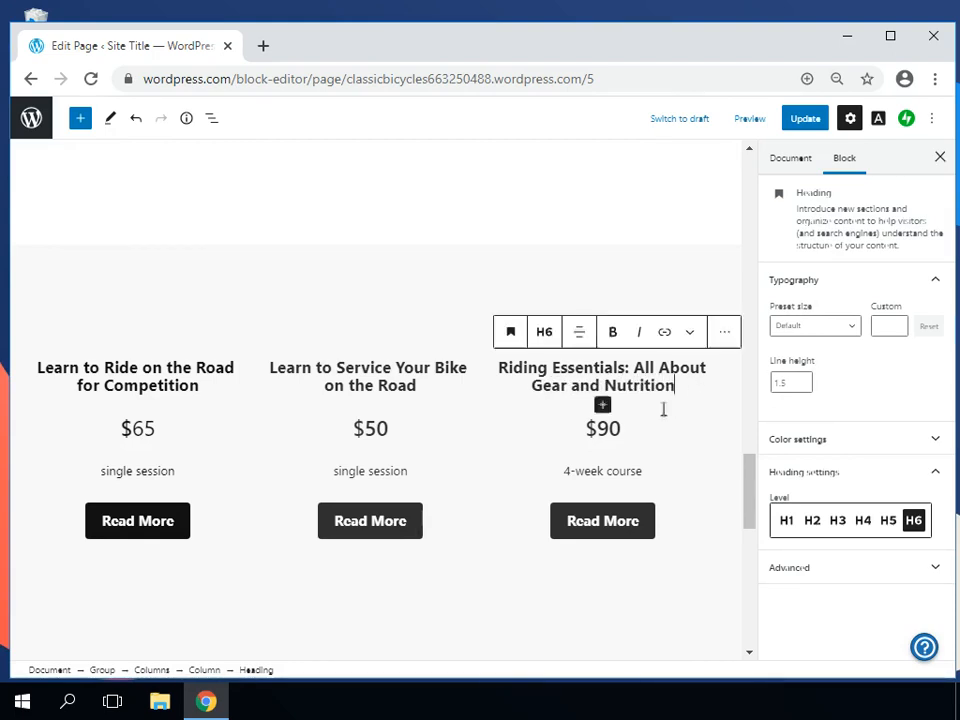
- Set the price under the "Riding Essentials: All About Gear and Nutrition" heading to $100 and change its duration line to "4-session course"
triple_click(621, 427)
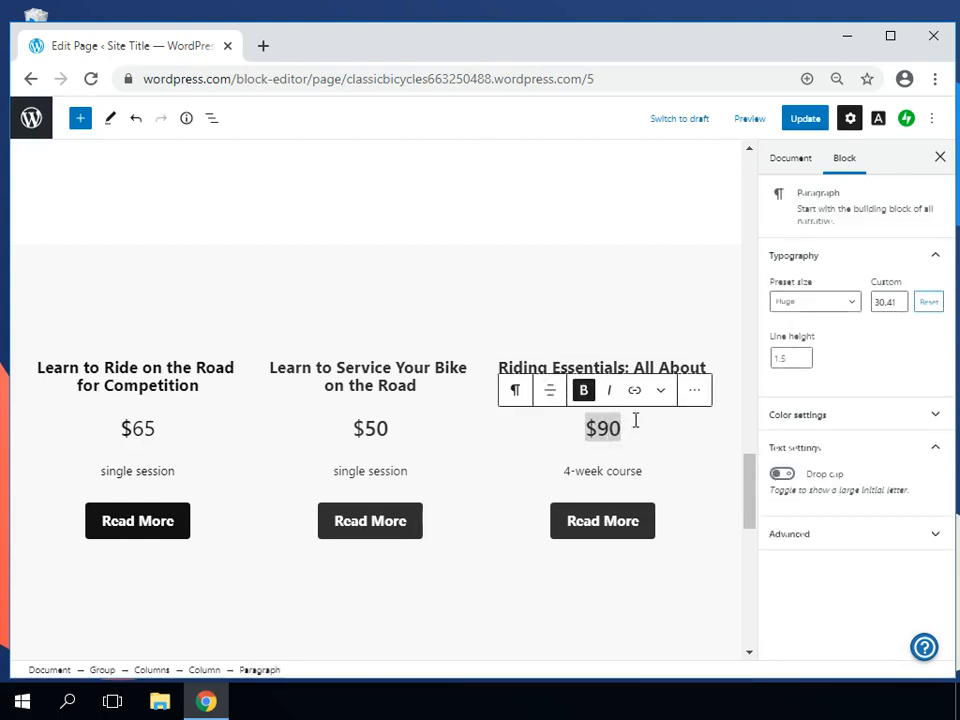
type("$100")
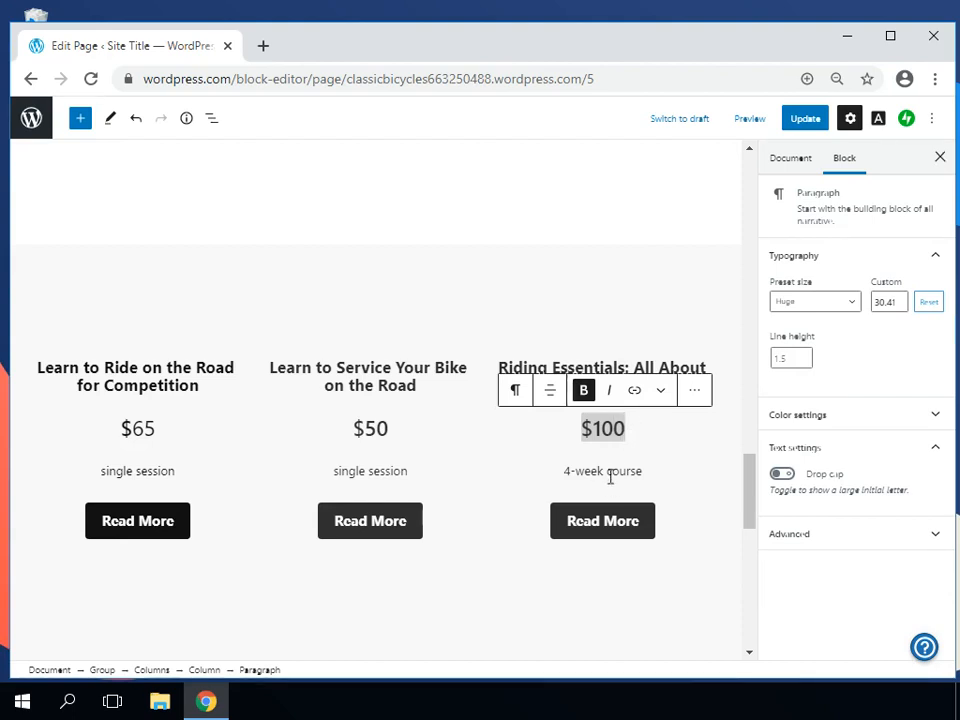
left_click(601, 471)
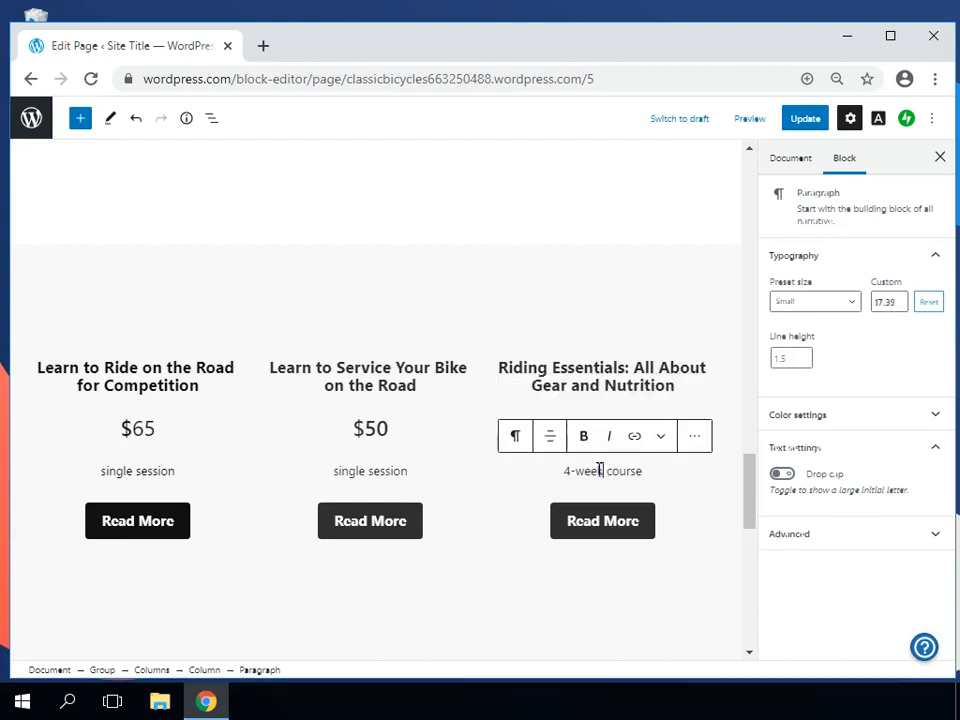
type("session")
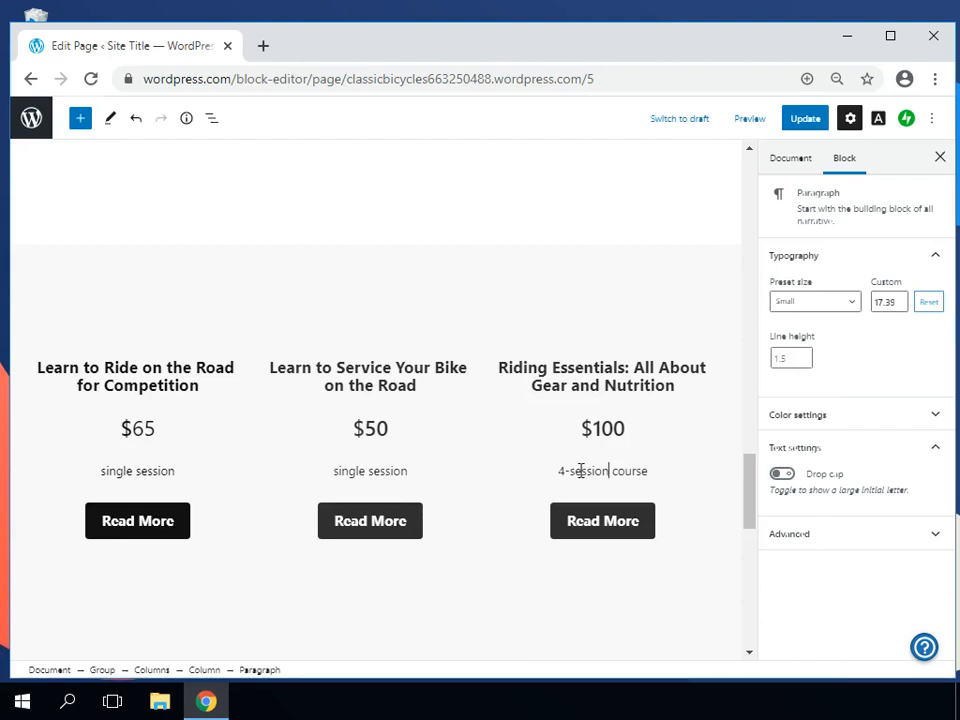
- Replace the footer heading "Bālāsana" with "For the Love of Bikes" and center it
scroll(224, 509, "down", 10)
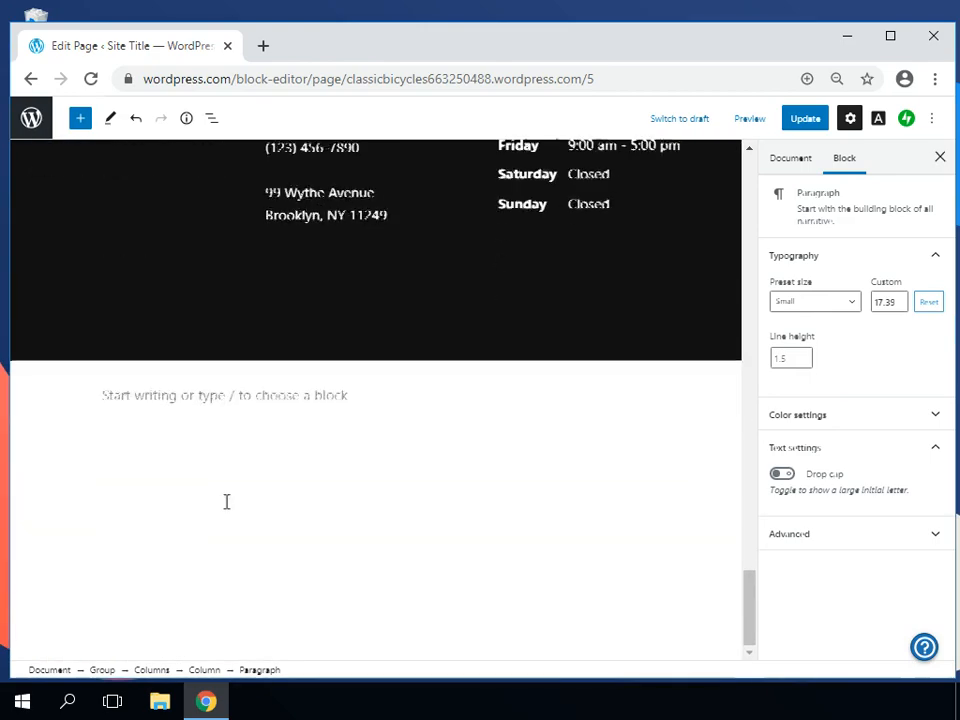
scroll(224, 509, "up", 2)
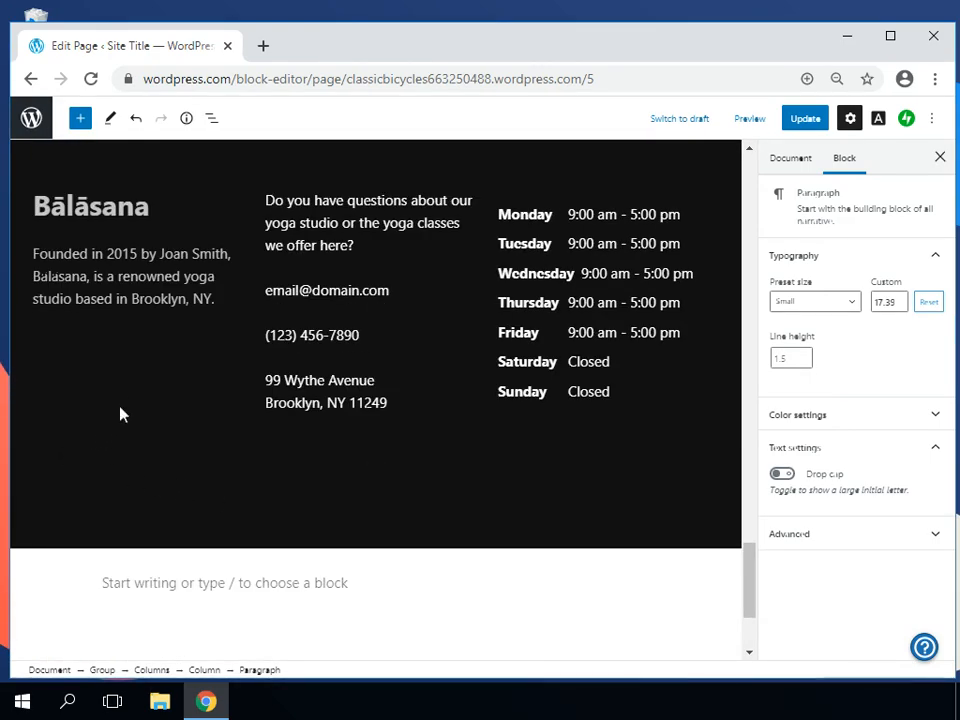
double_click(120, 206)
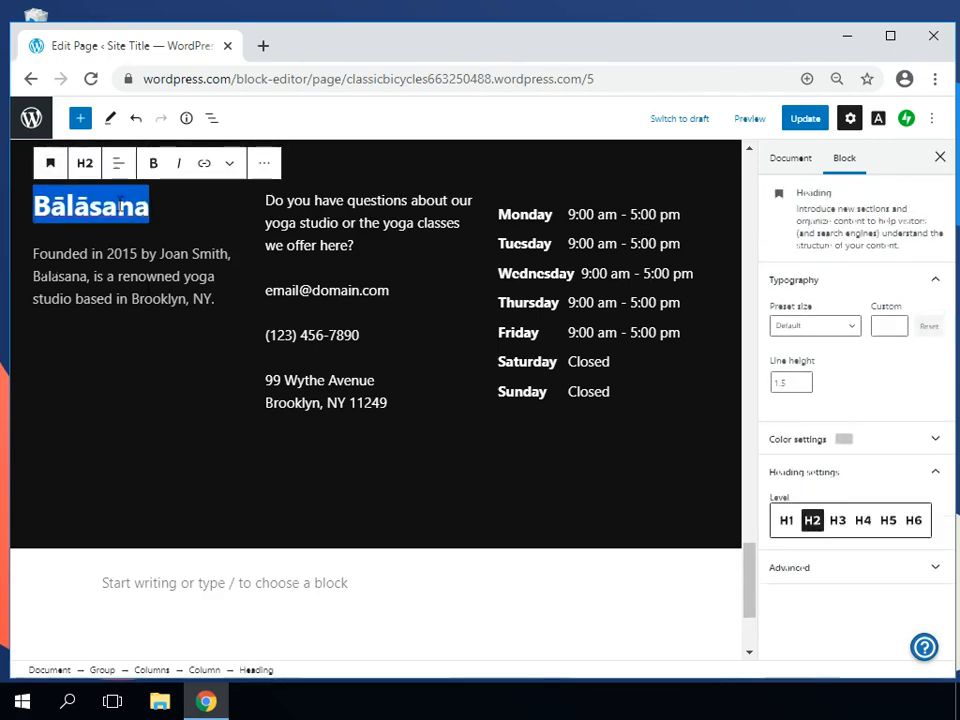
type("For the Love of Bikes")
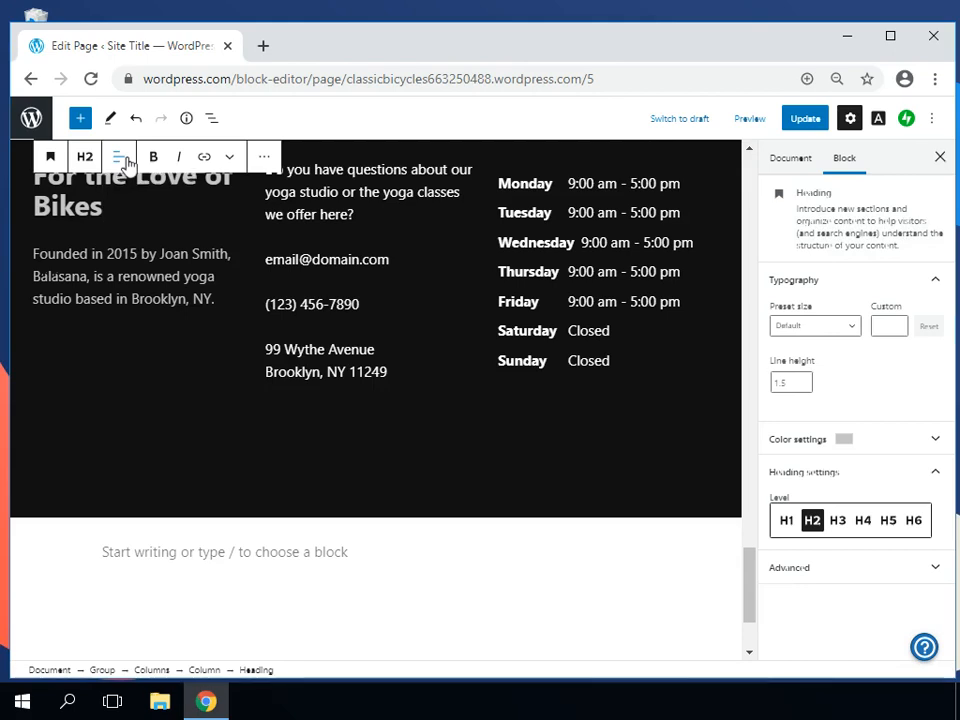
left_click(124, 161)
left_click(163, 237)
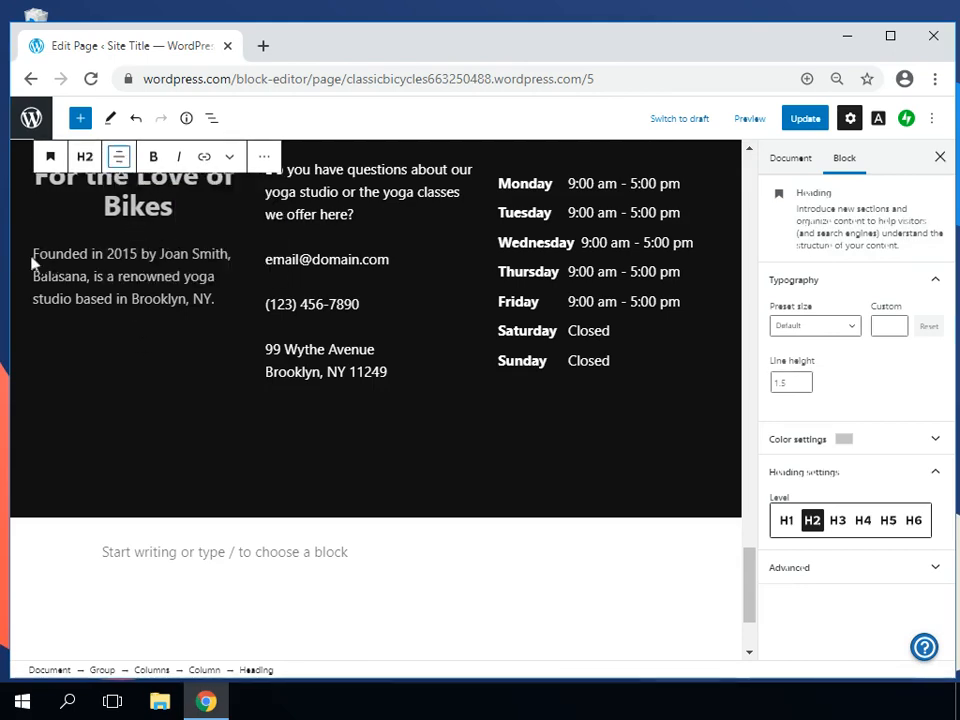
- Delete all the text of the yoga studio's founding paragraph under the "For the Love of Bikes" footer heading
left_click_drag(216, 299, 30, 261)
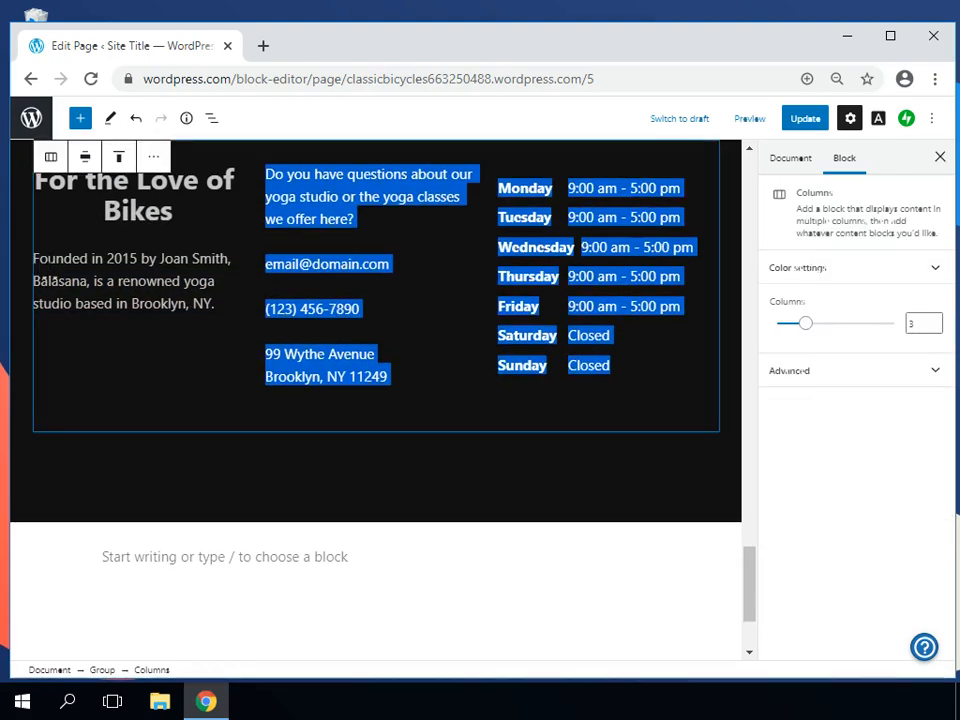
left_click(48, 258)
left_click(215, 303)
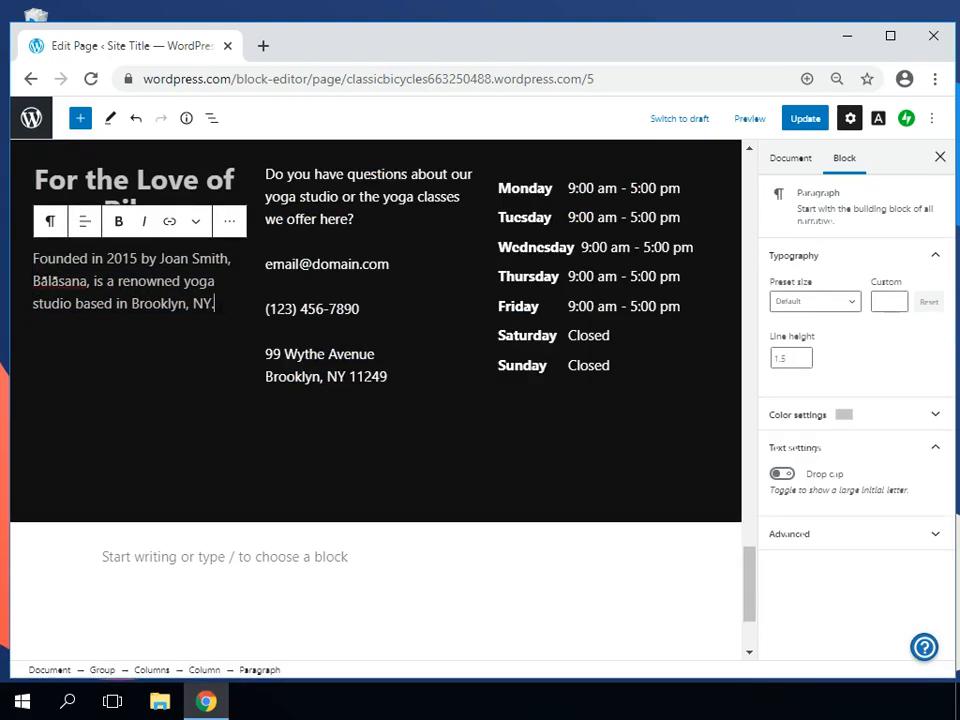
key("ctrl+a")
key("BackSpace")
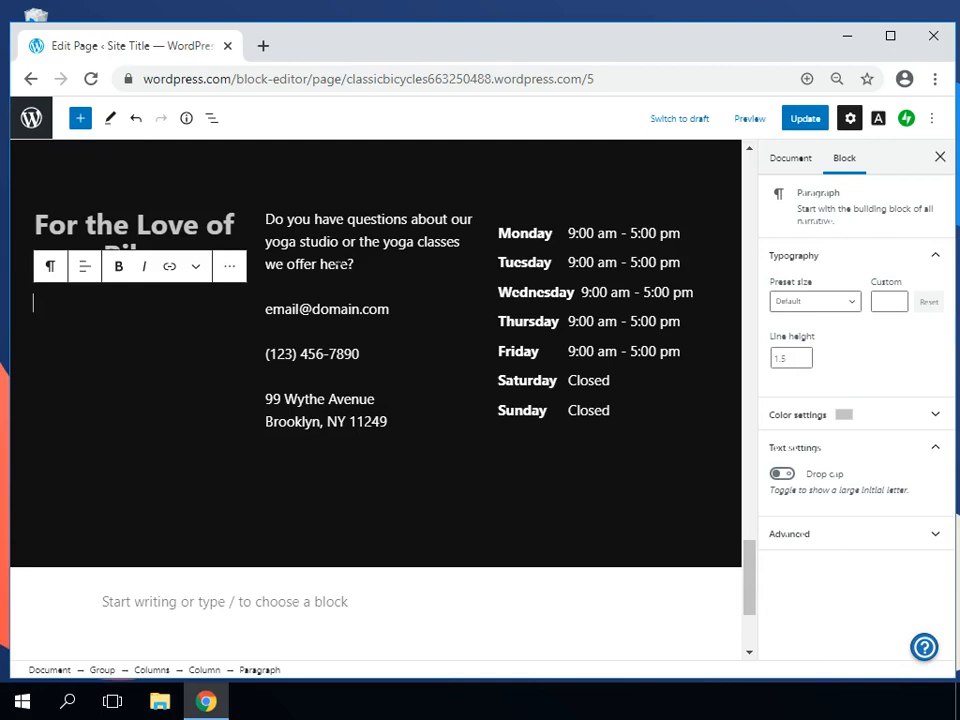
left_click_drag(348, 264, 300, 242)
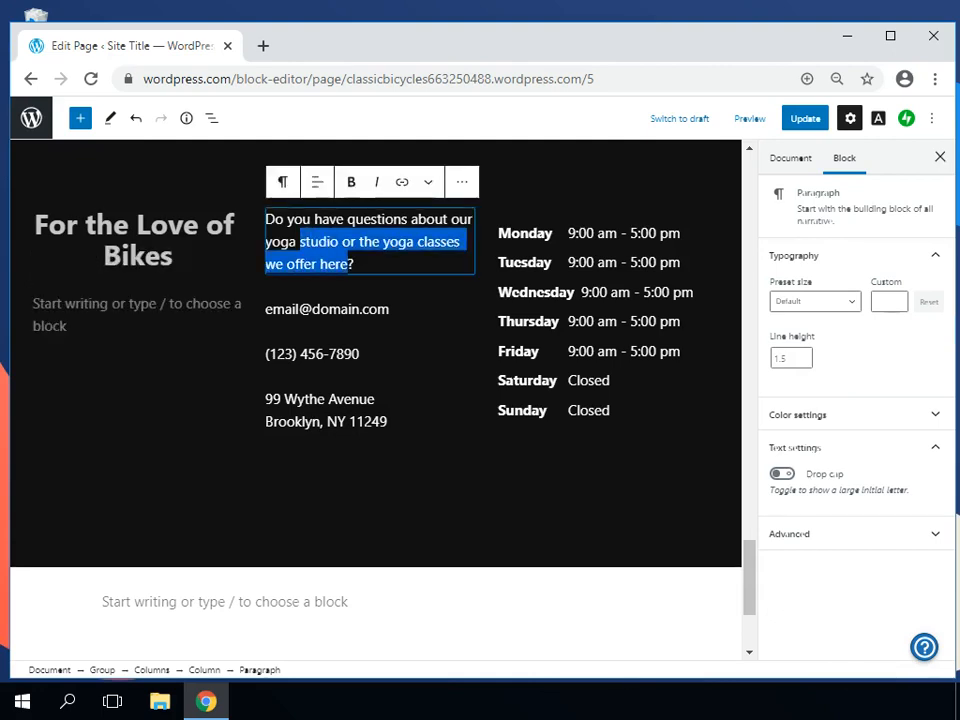
key("shift+alt+z")
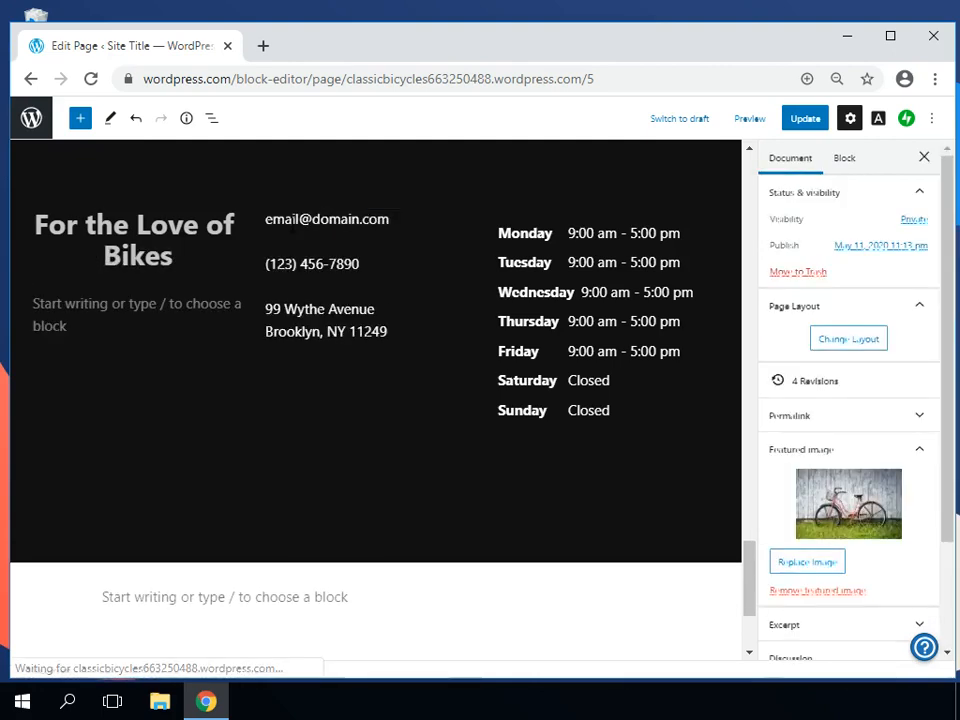
scroll(318, 221, "up", 3)
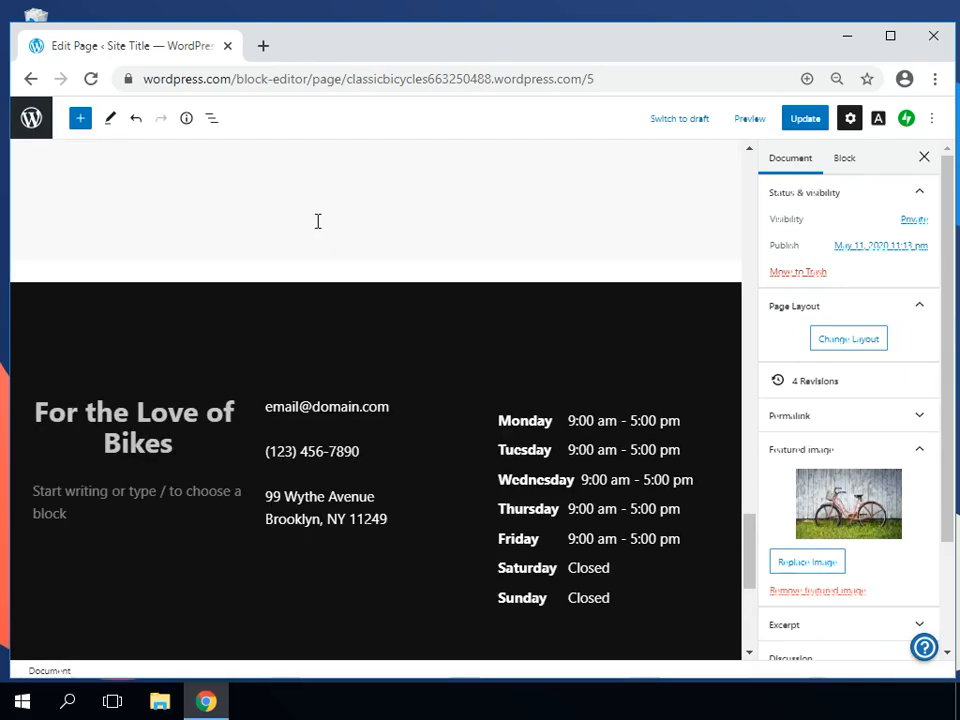
key("ctrl+z")
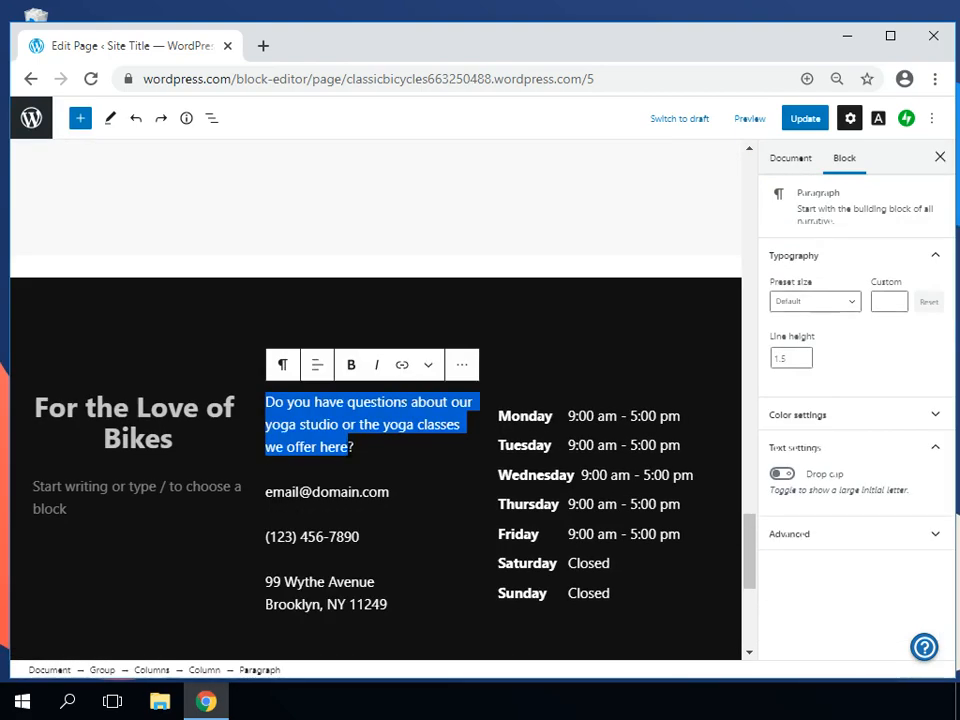
- Shorten the yoga studio question above the footer's contact details to "Questions?" and make it bold
type("Questions?")
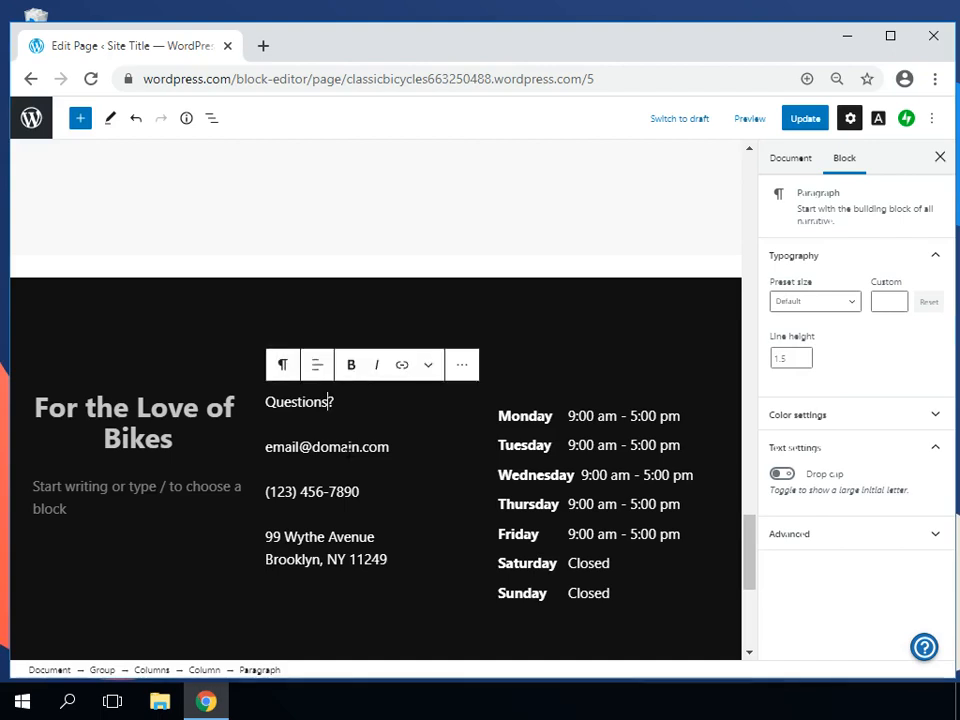
left_click(350, 370)
left_click_drag(329, 402, 306, 400)
left_click(339, 402)
double_click(321, 402)
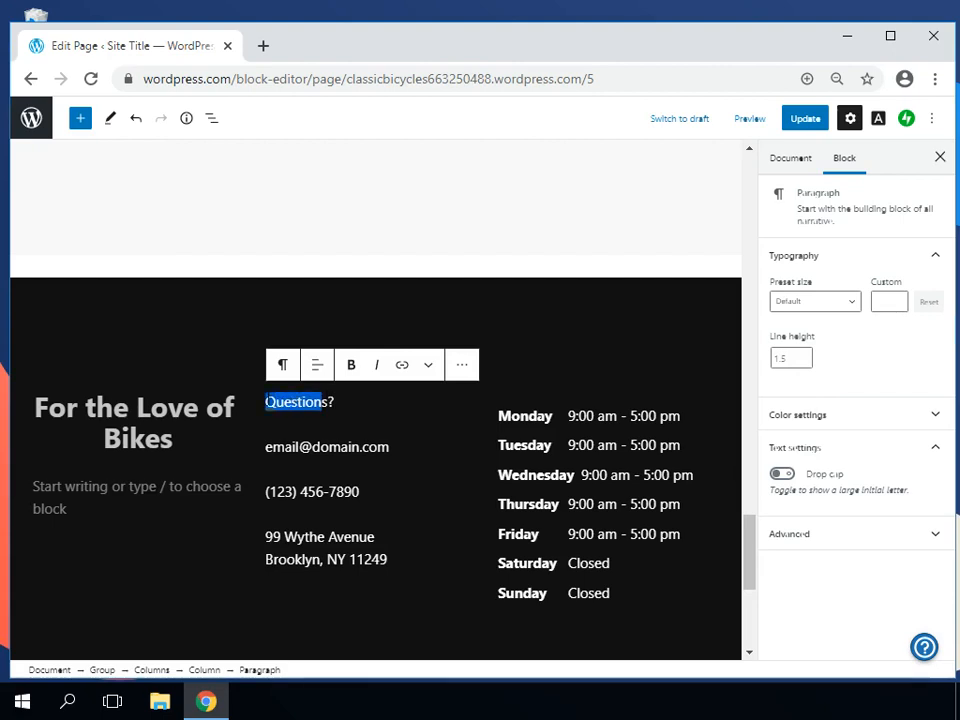
left_click(355, 370)
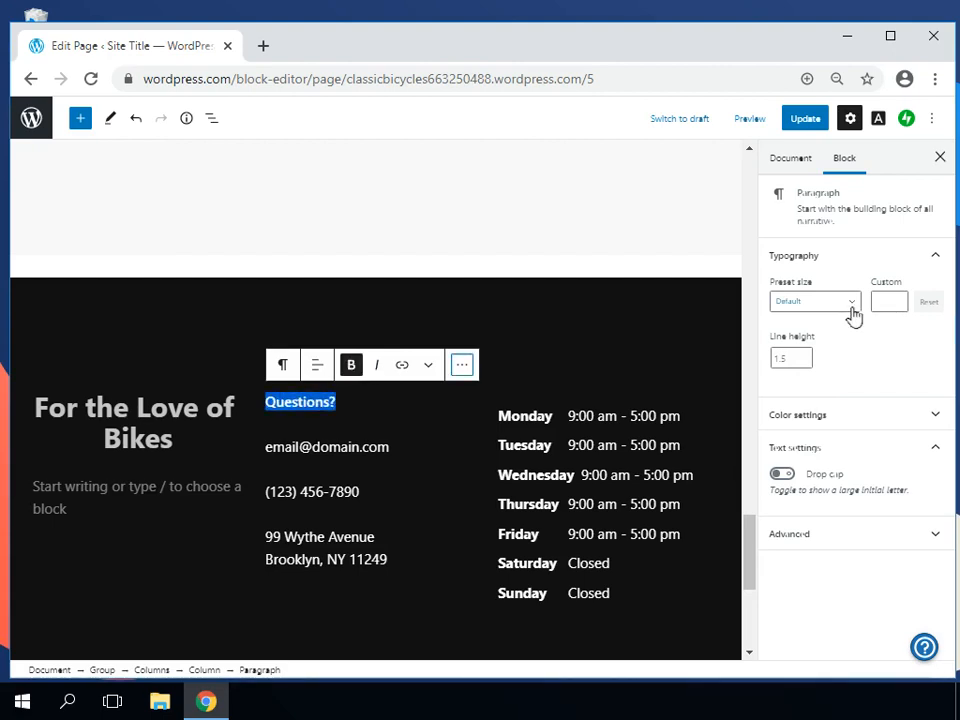
- Set the text size of the footer's "Questions?" line to Large
left_click(851, 315)
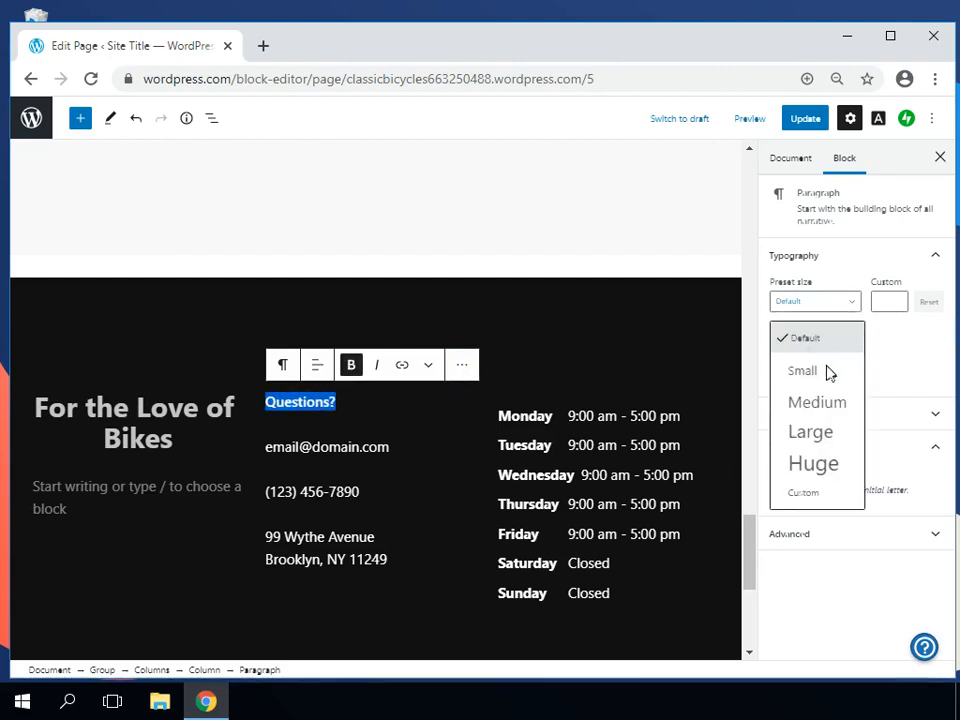
left_click(829, 428)
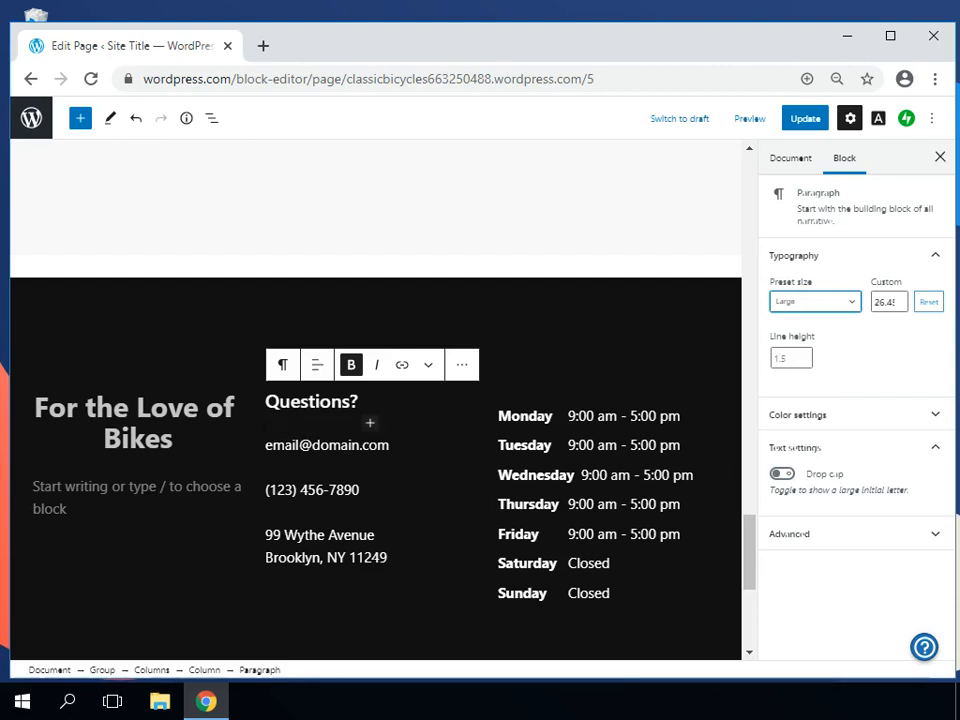
- Replace the placeholder email under "Questions?" in the footer with the bike business's contact email address
left_click_drag(273, 446, 389, 446)
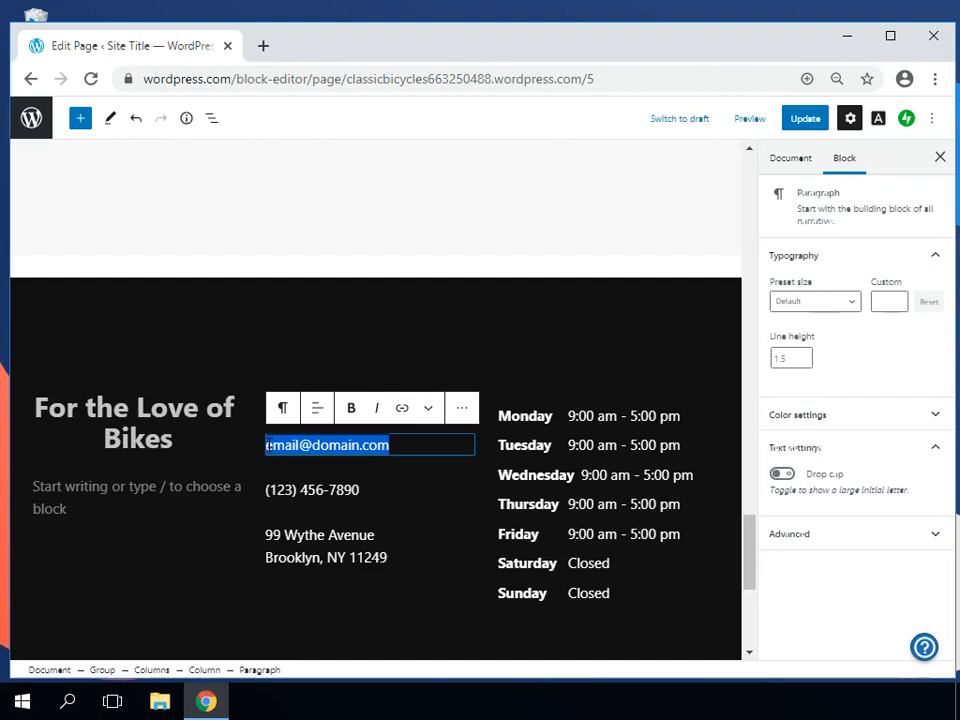
scroll(268, 445, "down", 5)
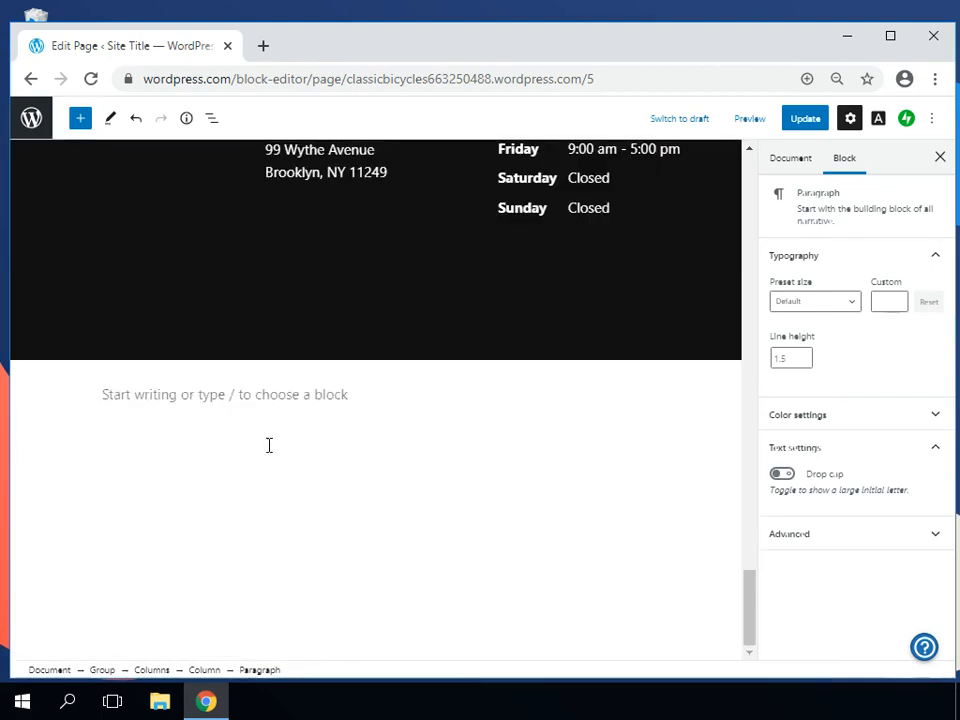
scroll(268, 445, "up", 10)
scroll(268, 450, "down", 5)
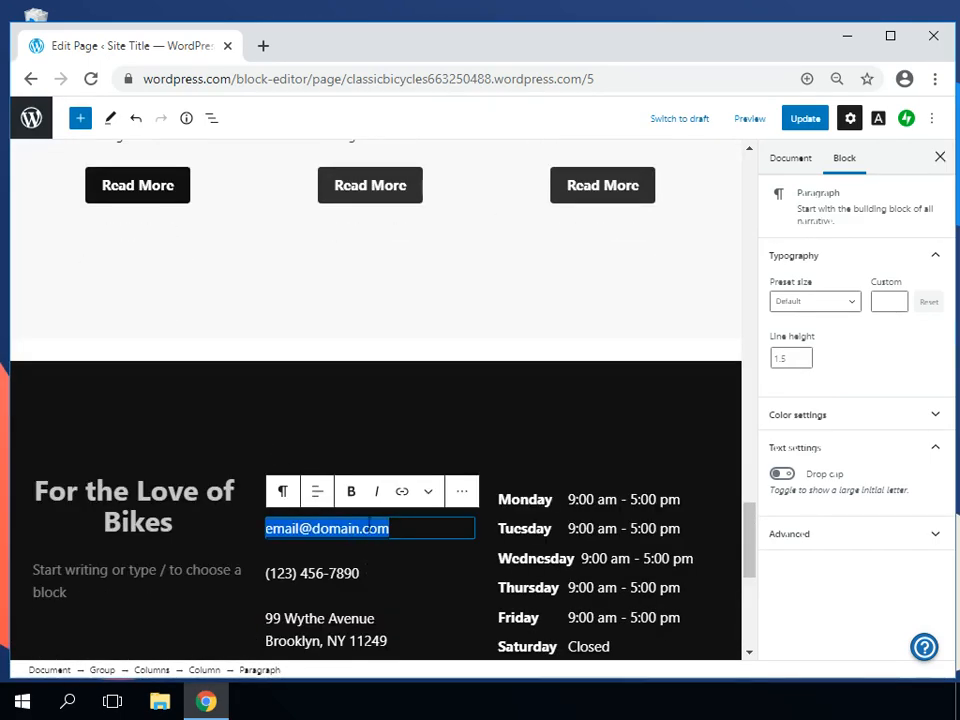
left_click(385, 528)
- Replace the placeholder postal address in the footer with the business's two-line street address, keeping the contact email above it intact
left_click_drag(388, 528, 400, 573)
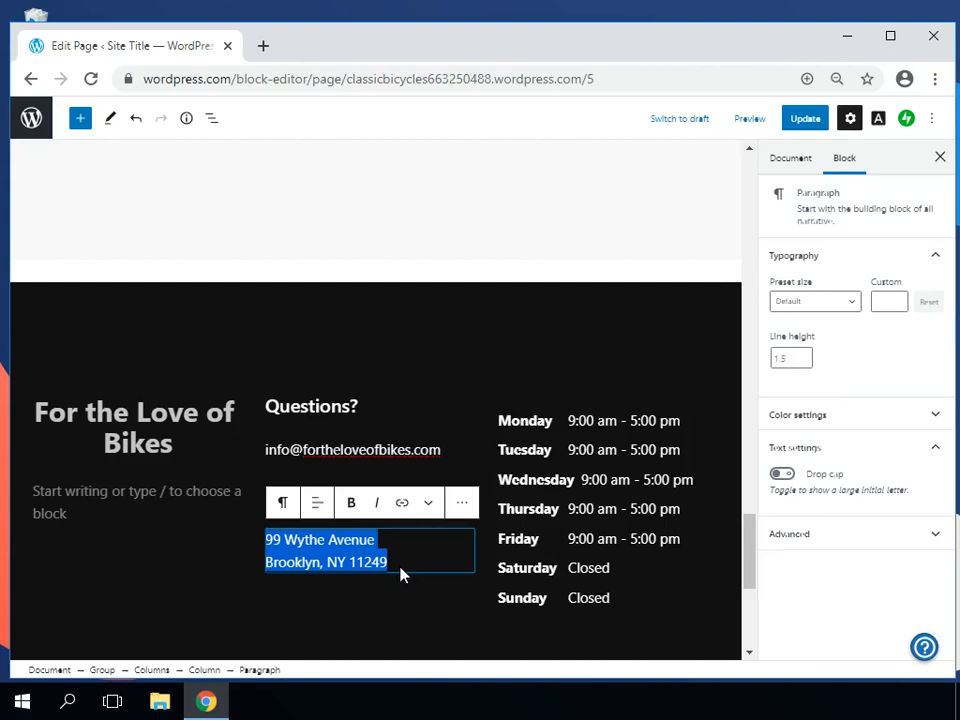
left_click(368, 554)
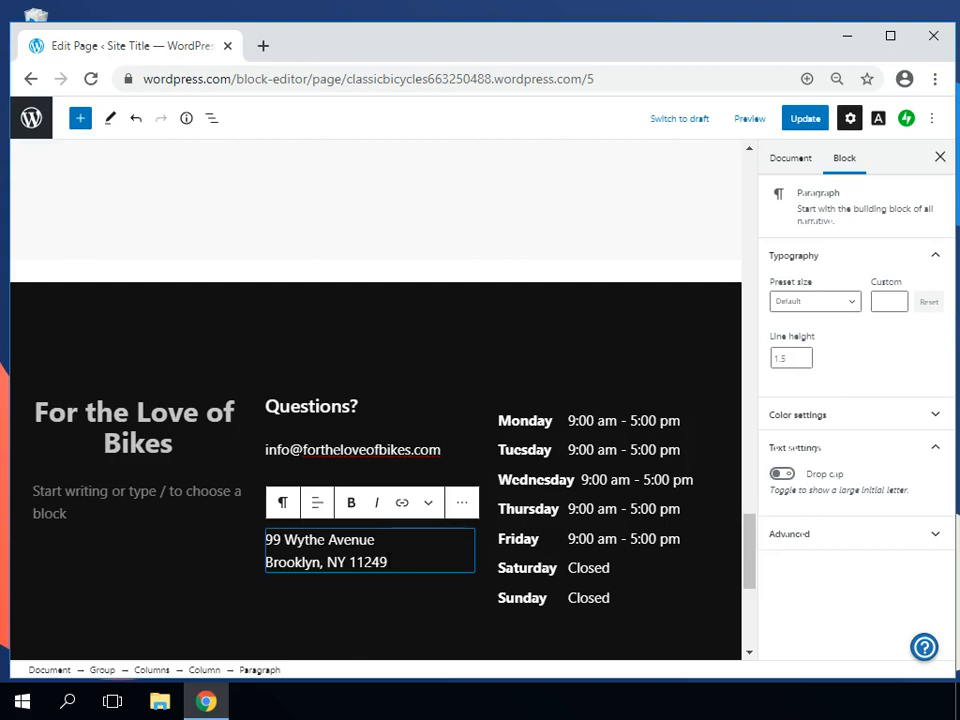
key("BackSpace")
key("BackSpace")
key("BackSpace")
key("BackSpace")
key("BackSpace")
key("BackSpace")
key("BackSpace")
key("BackSpace")
key("BackSpace")
key("BackSpace")
key("BackSpace")
key("BackSpace")
key("BackSpace")
key("BackSpace")
key("BackSpace")
key("BackSpace")
key("BackSpace")
key("BackSpace")
key("BackSpace")
key("BackSpace")
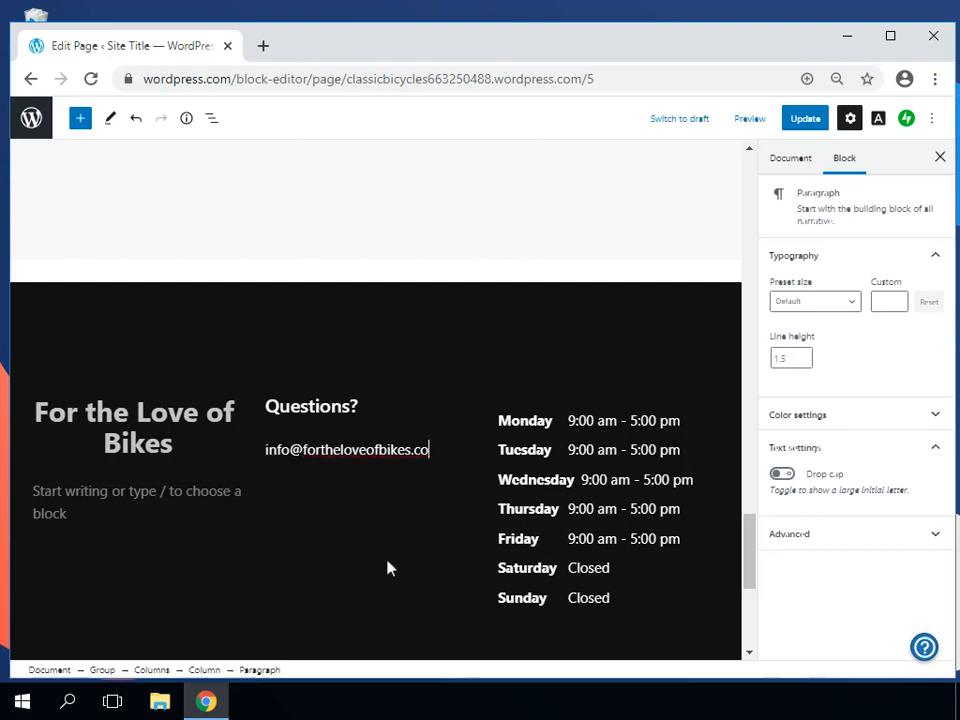
key("ctrl+z")
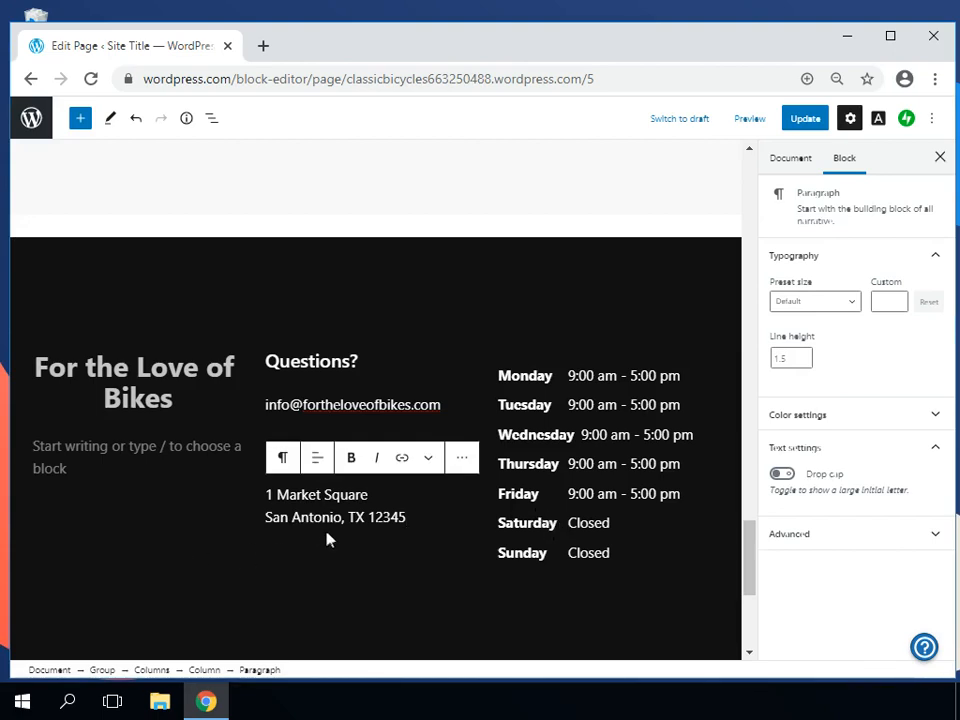
- Mark Saturday as open in the footer's business hours and update the page
left_click(578, 518)
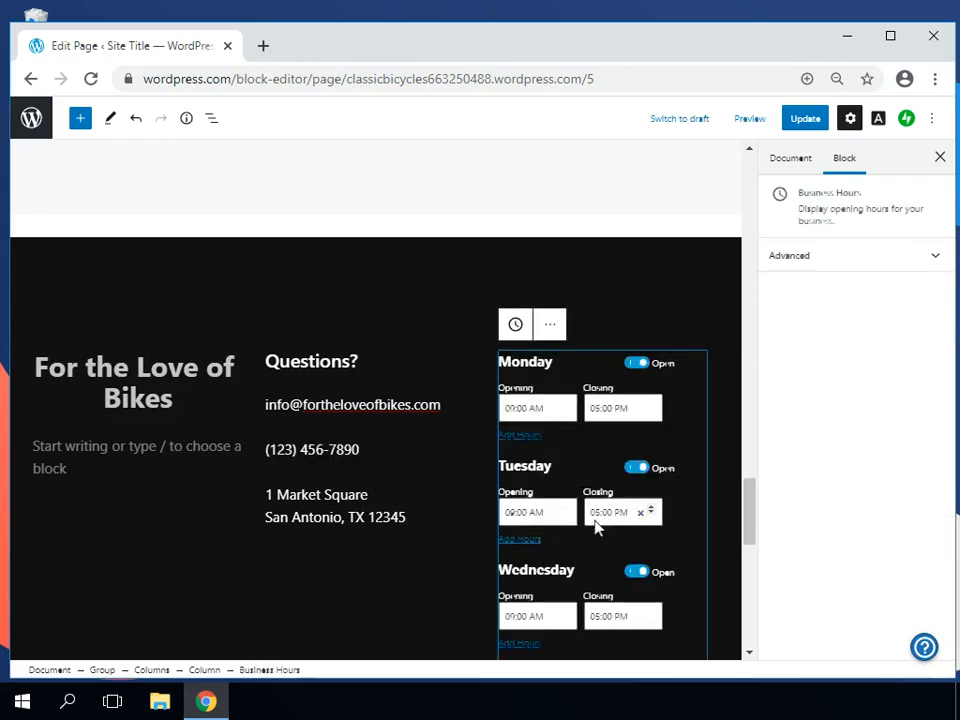
scroll(565, 472, "down", 5)
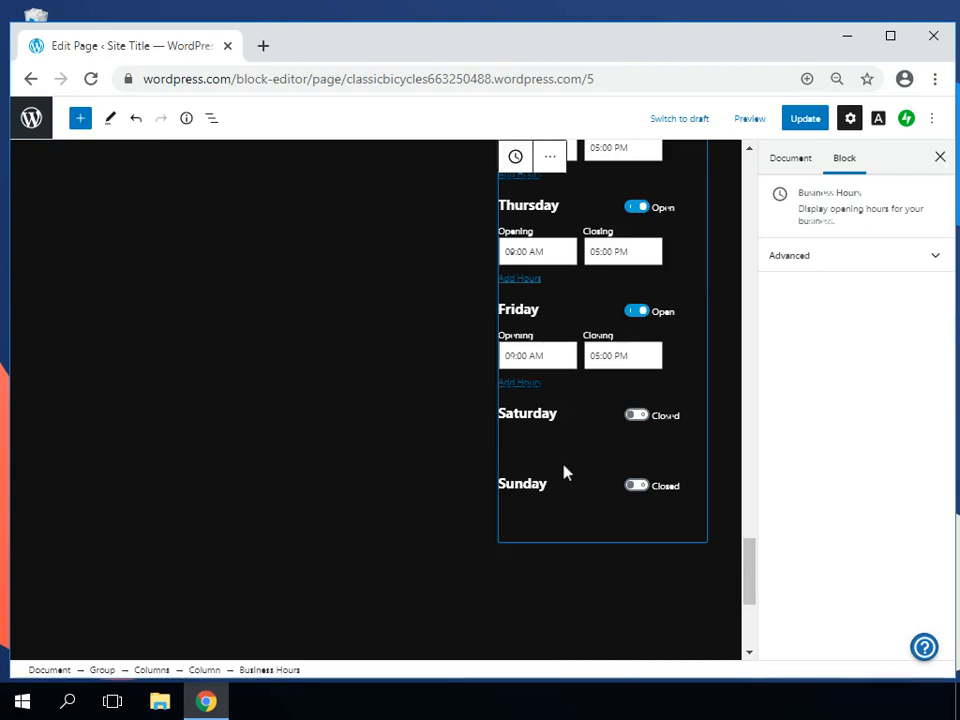
left_click(636, 420)
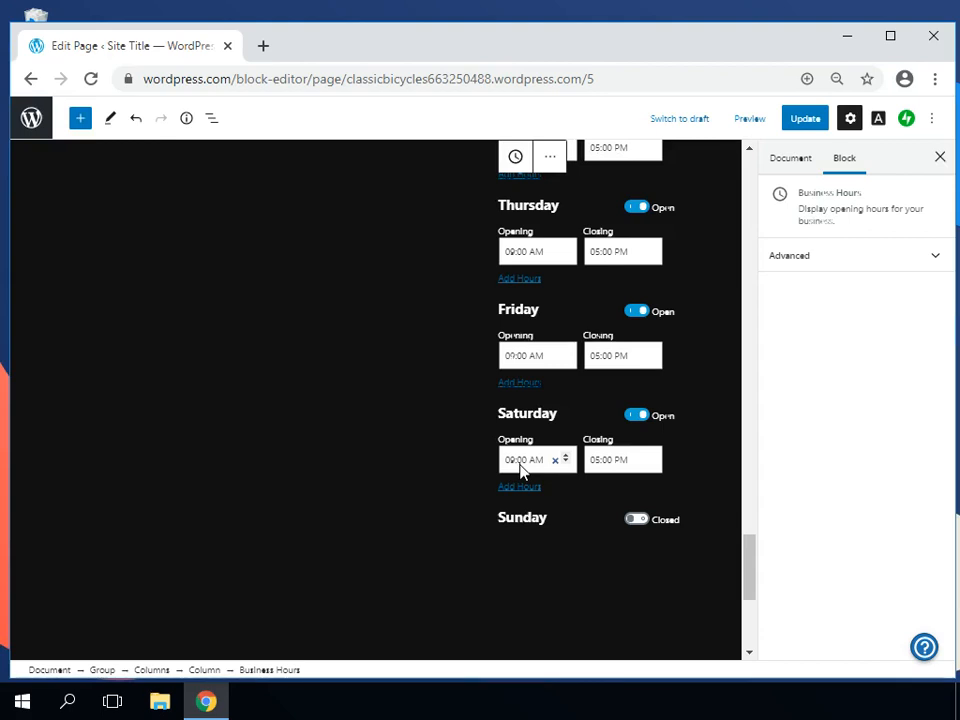
left_click(815, 118)
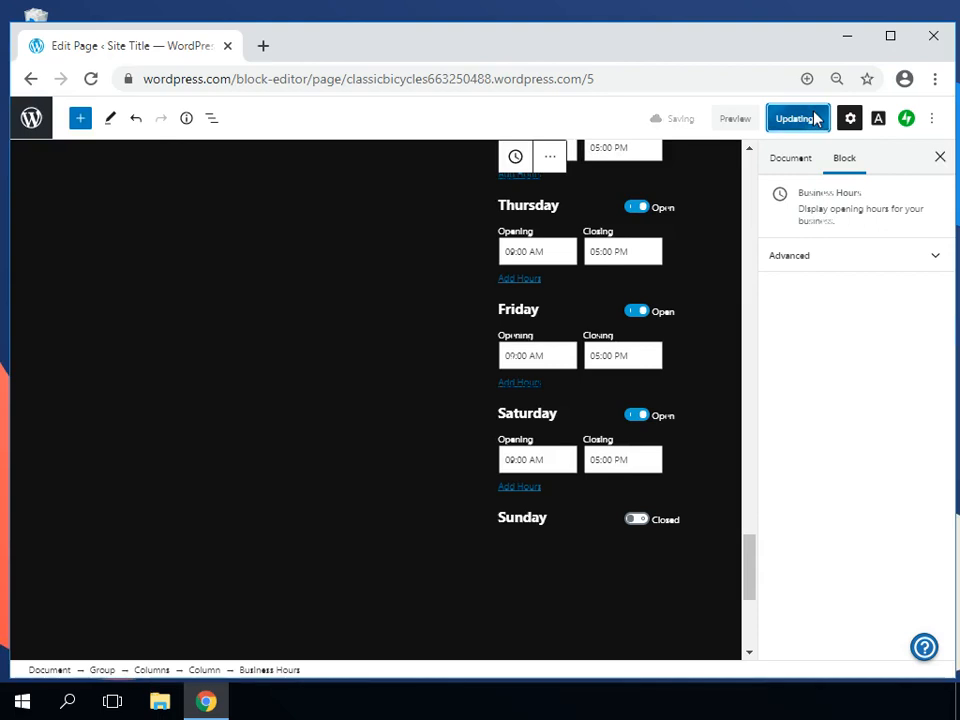